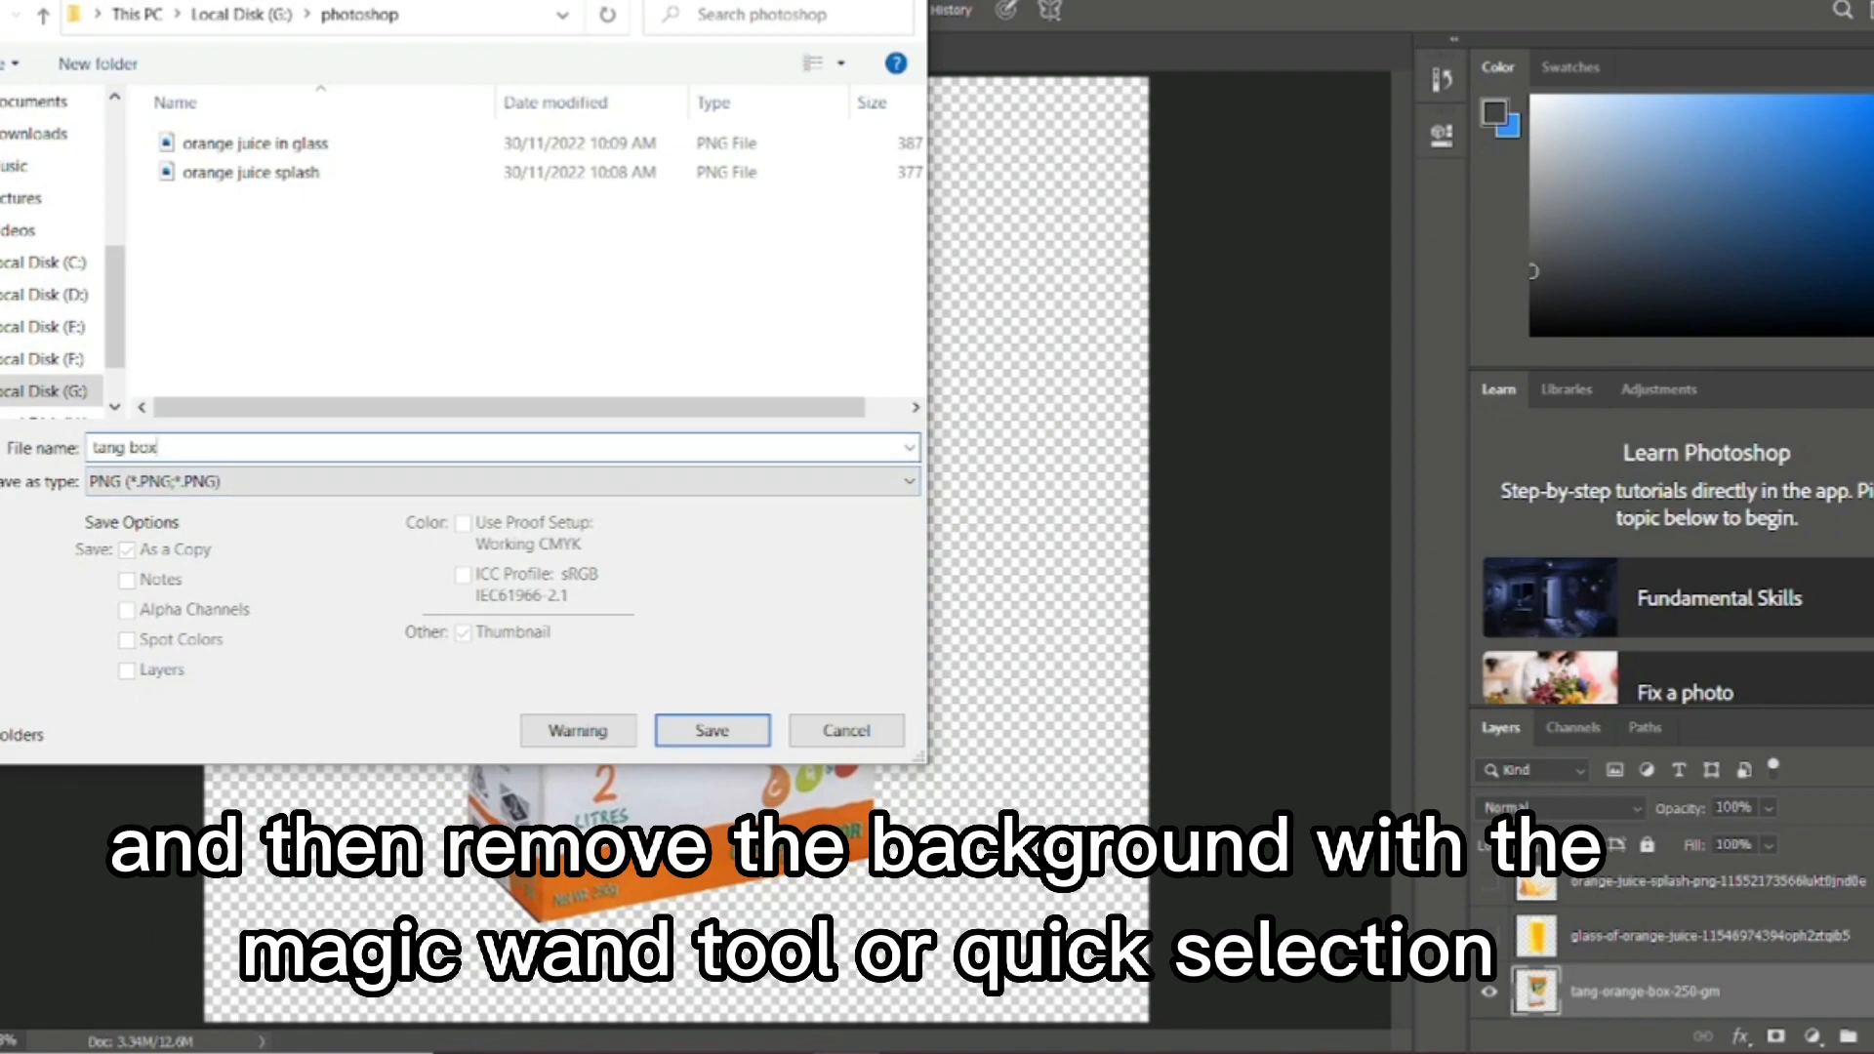
Save the cut-out image as a PNG named "tang box" with the large file size (fastest saving) option
key(Return)
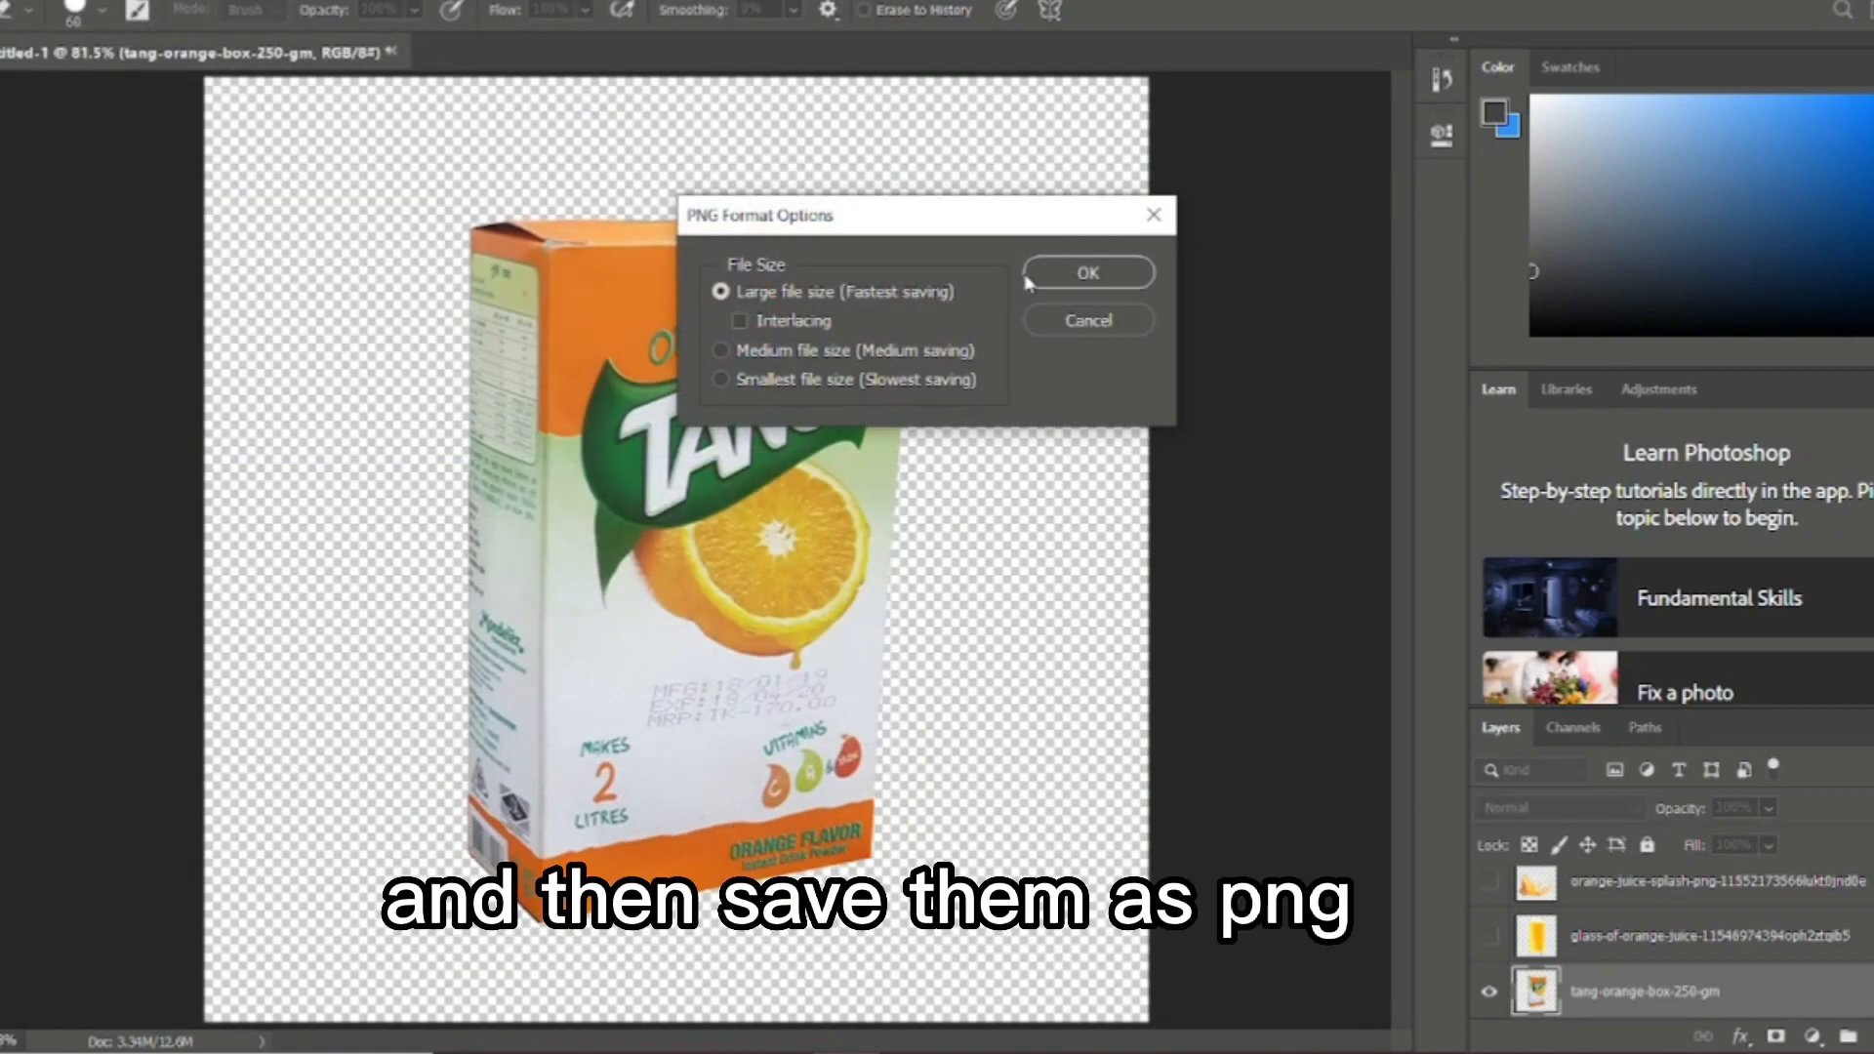
click(1074, 285)
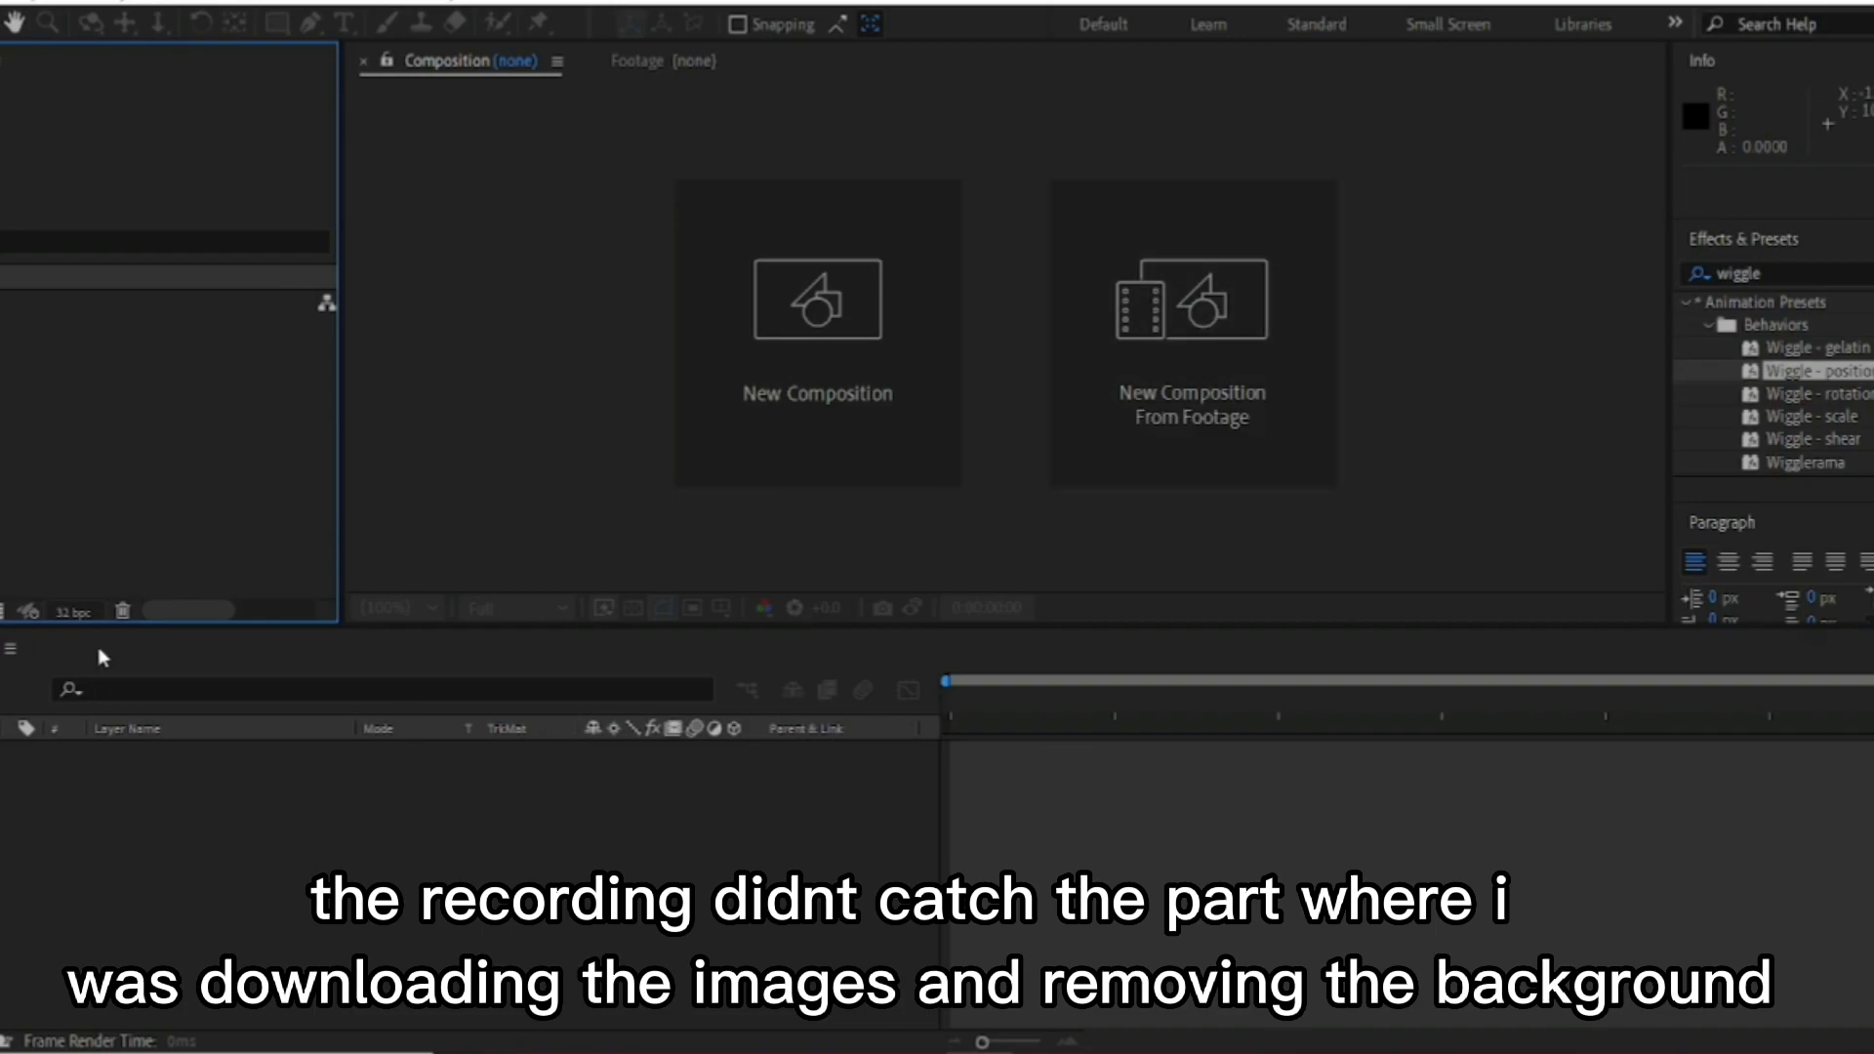
In After Effects, create a composition named "Tang juice product ad" with a width of 1080 px and a black background
click(883, 442)
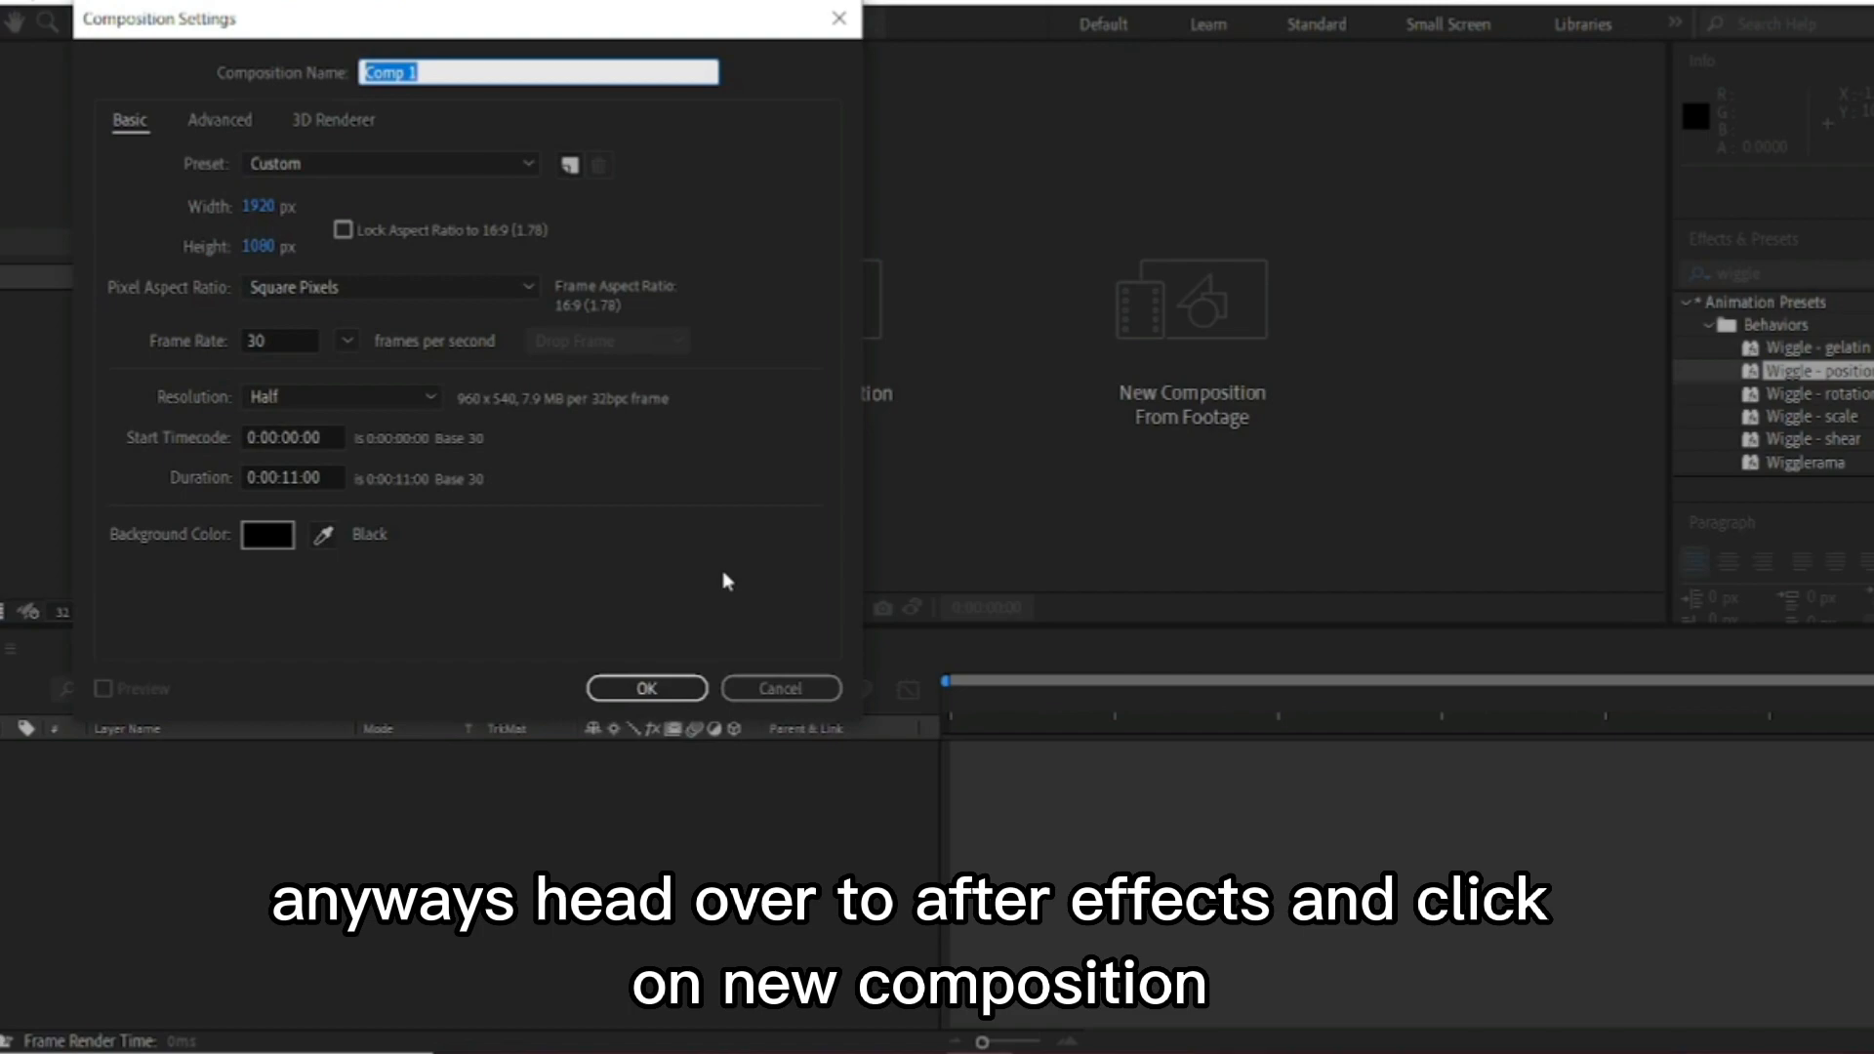
text(Tang juice product  ad)
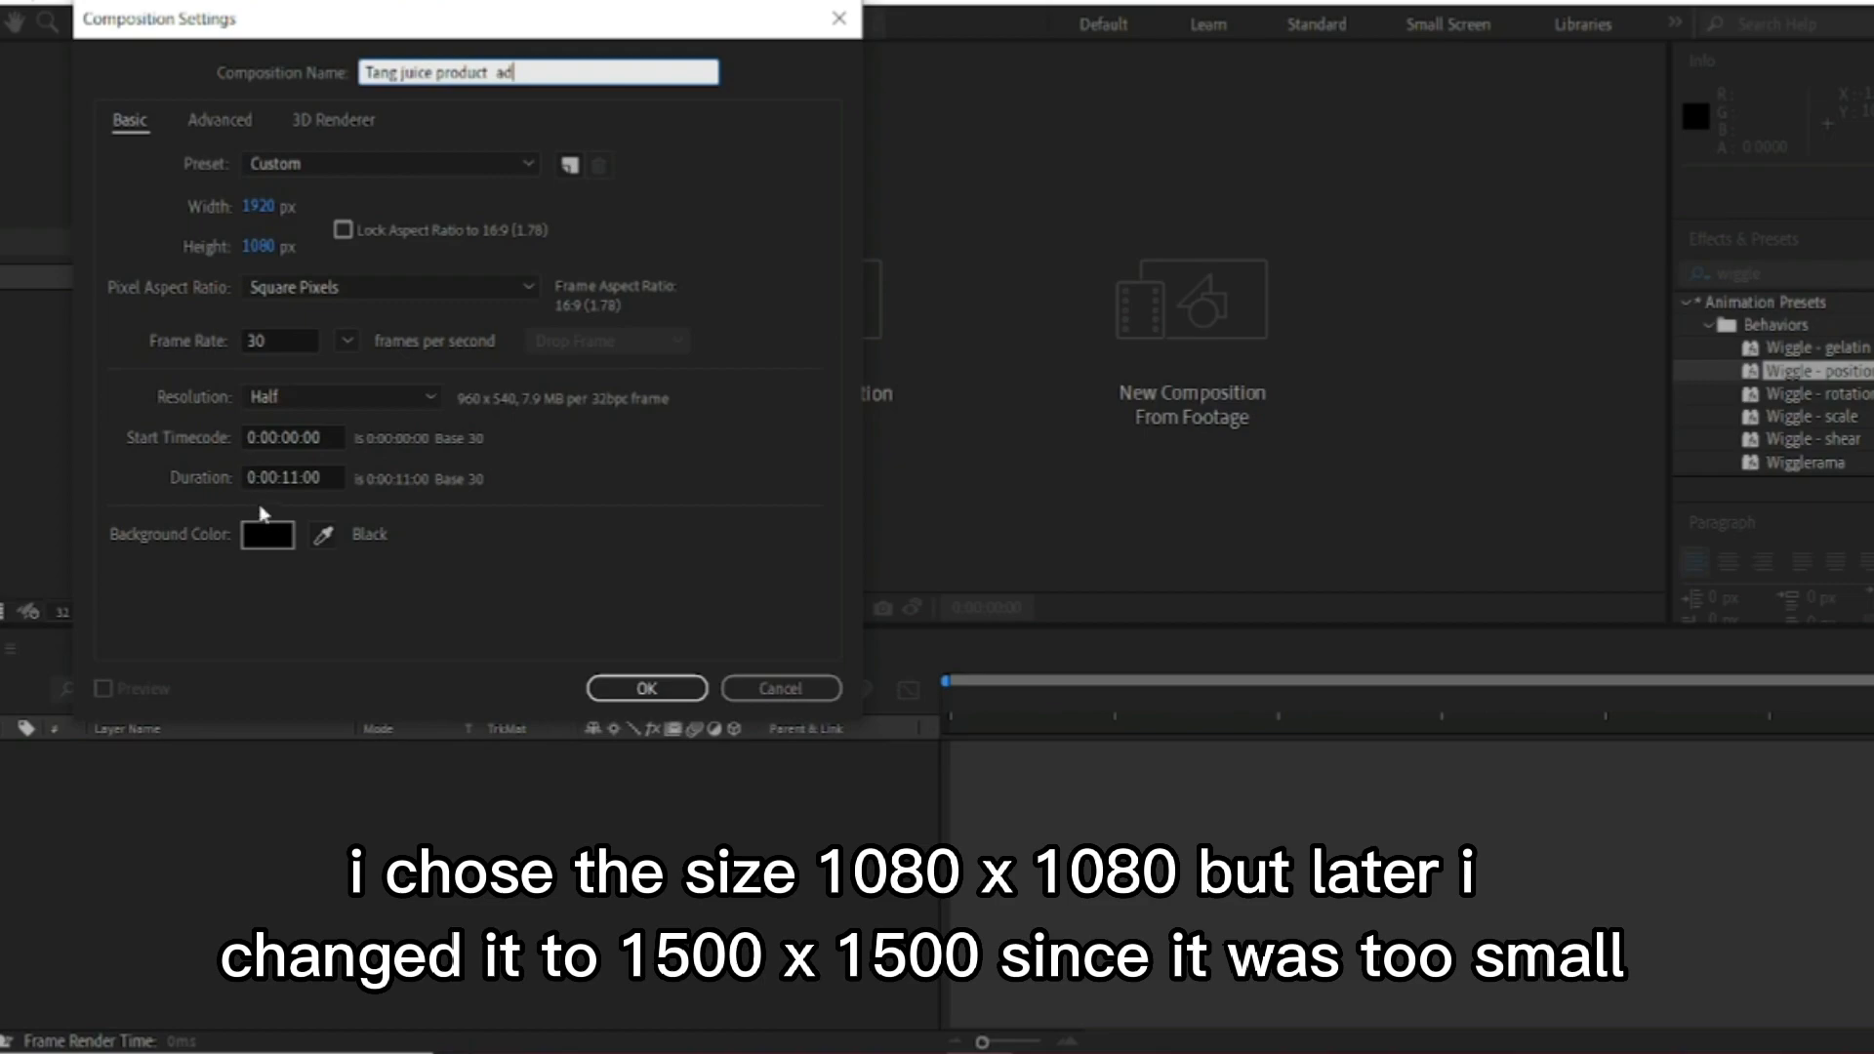
click(272, 537)
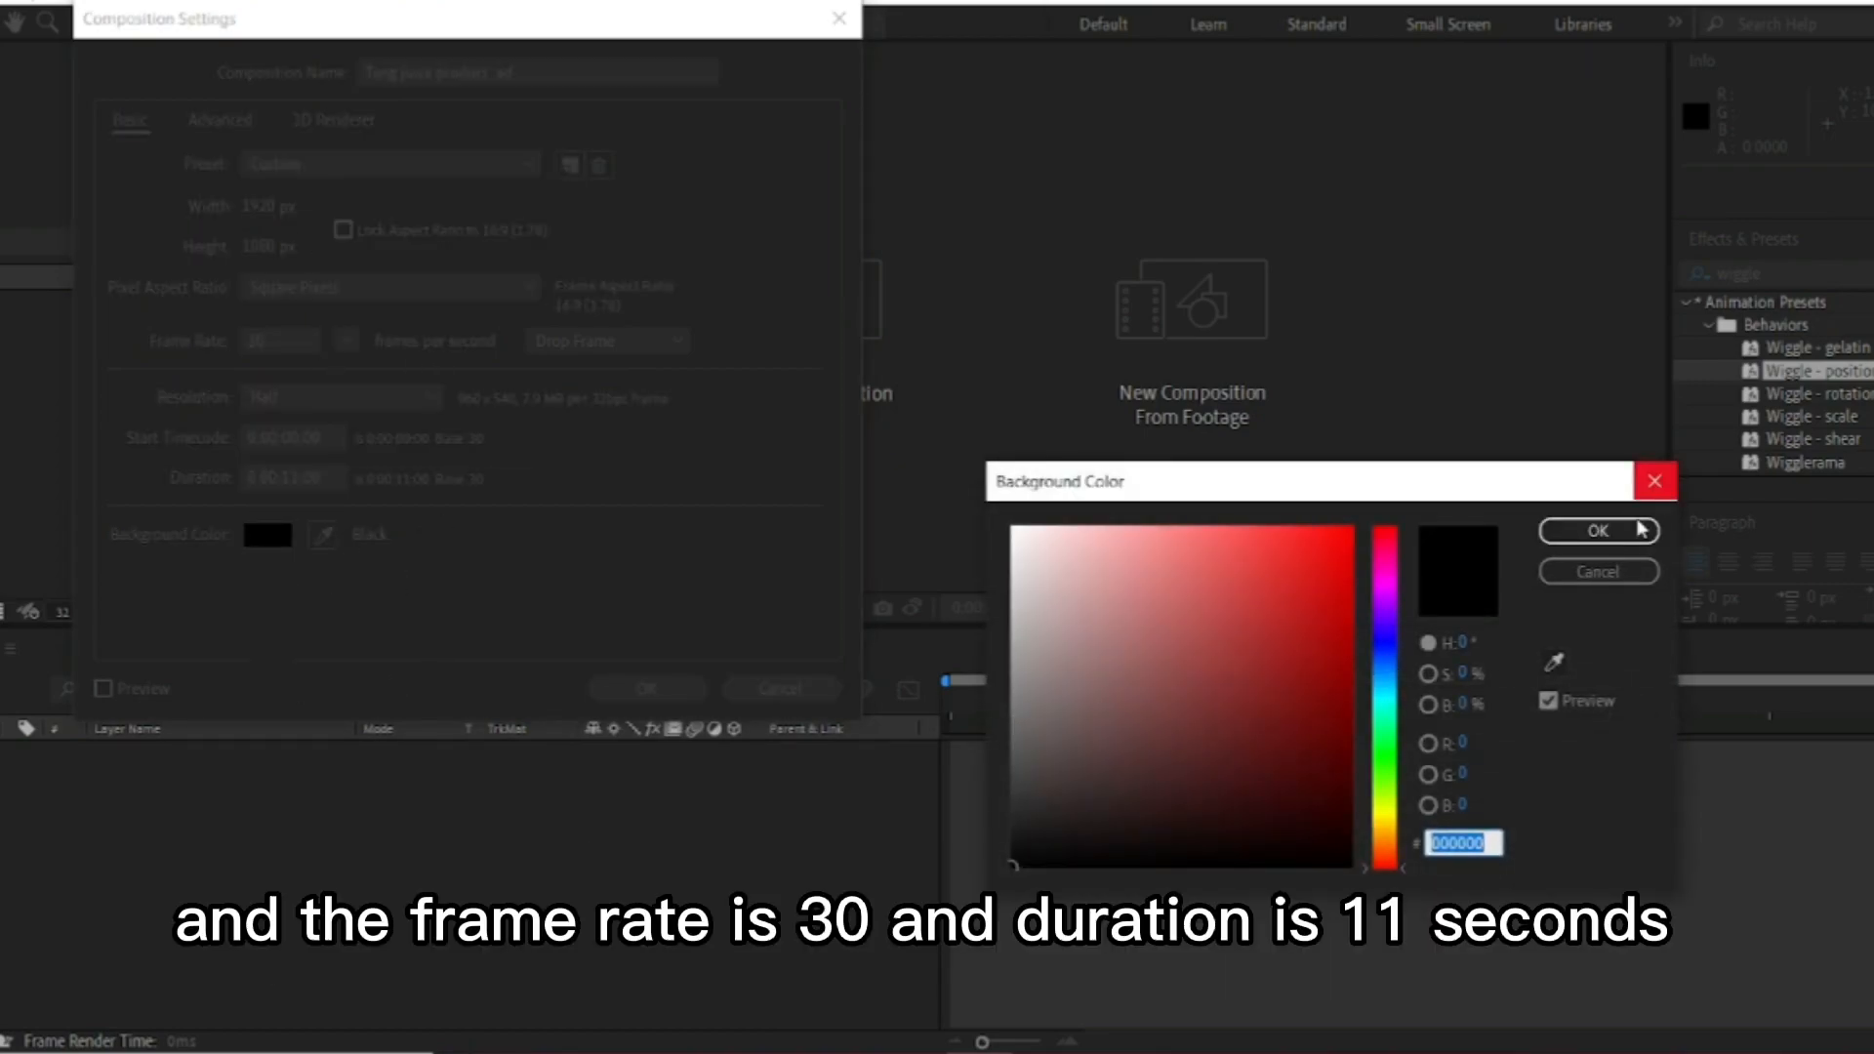
click(1641, 530)
click(281, 206)
text(1080)
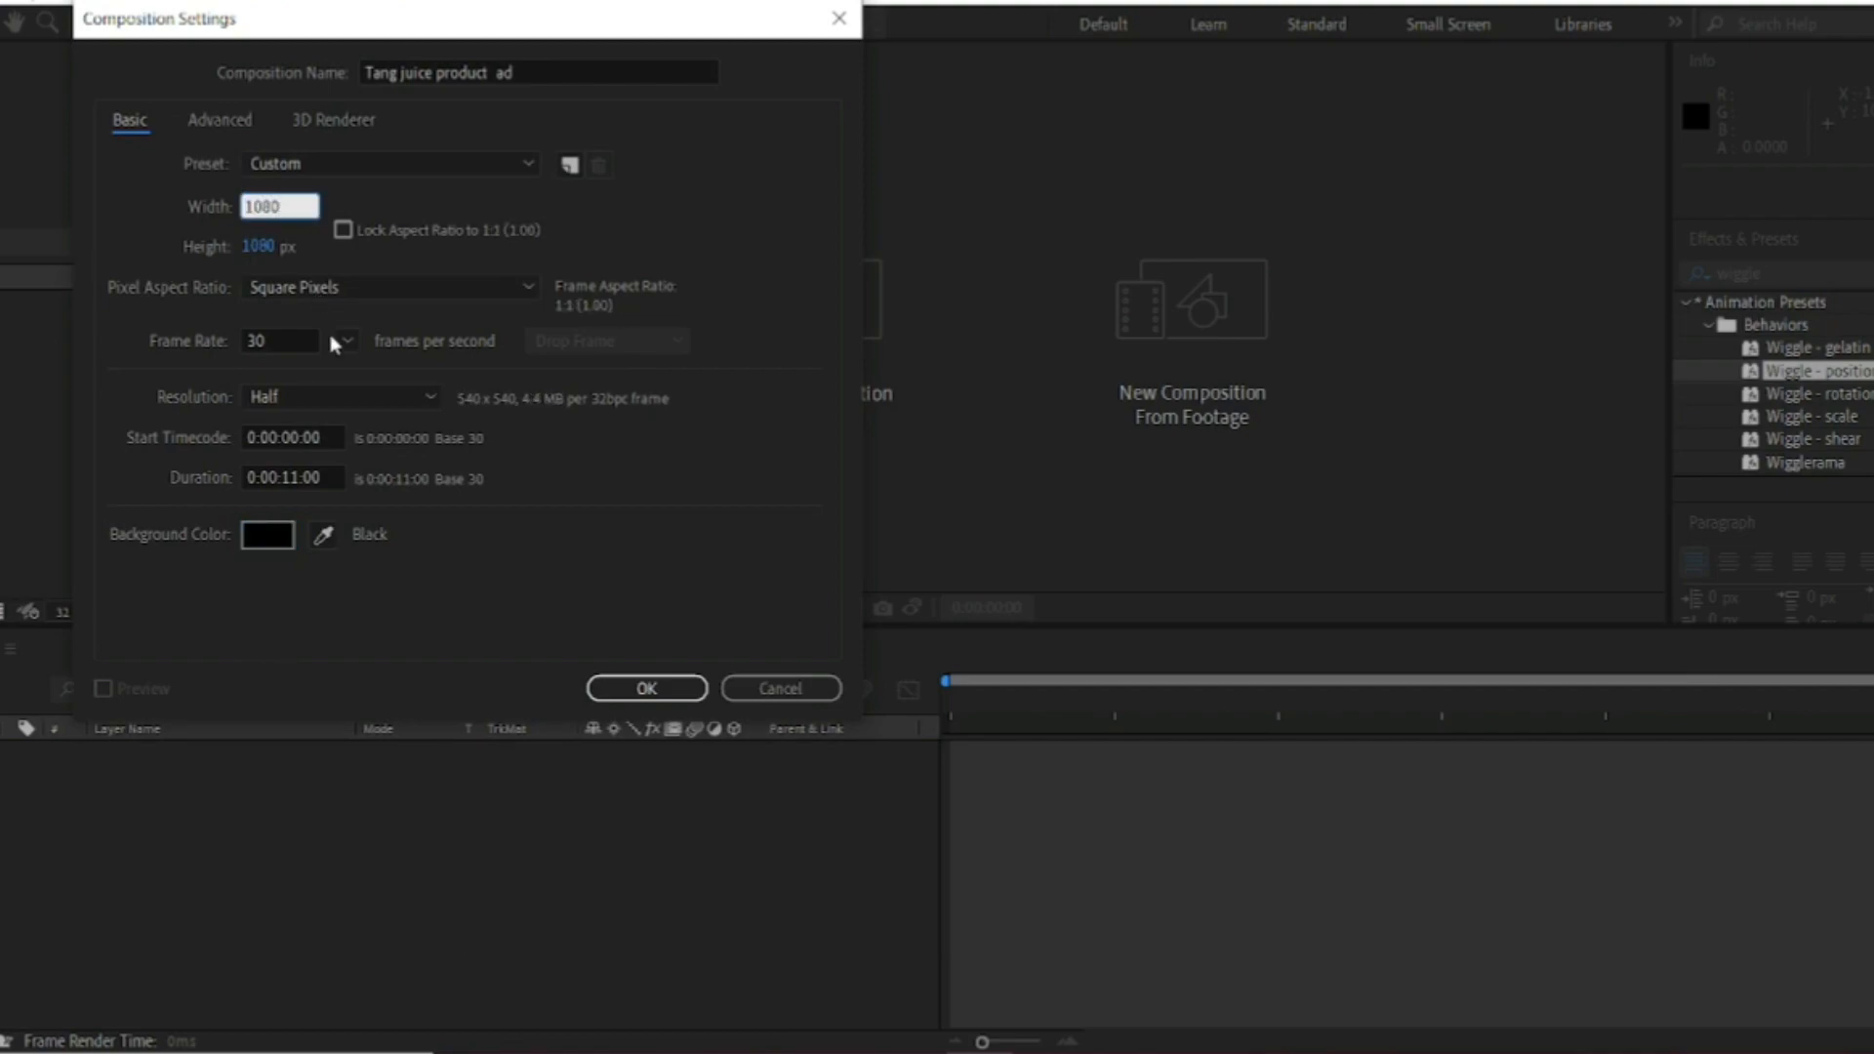
click(576, 543)
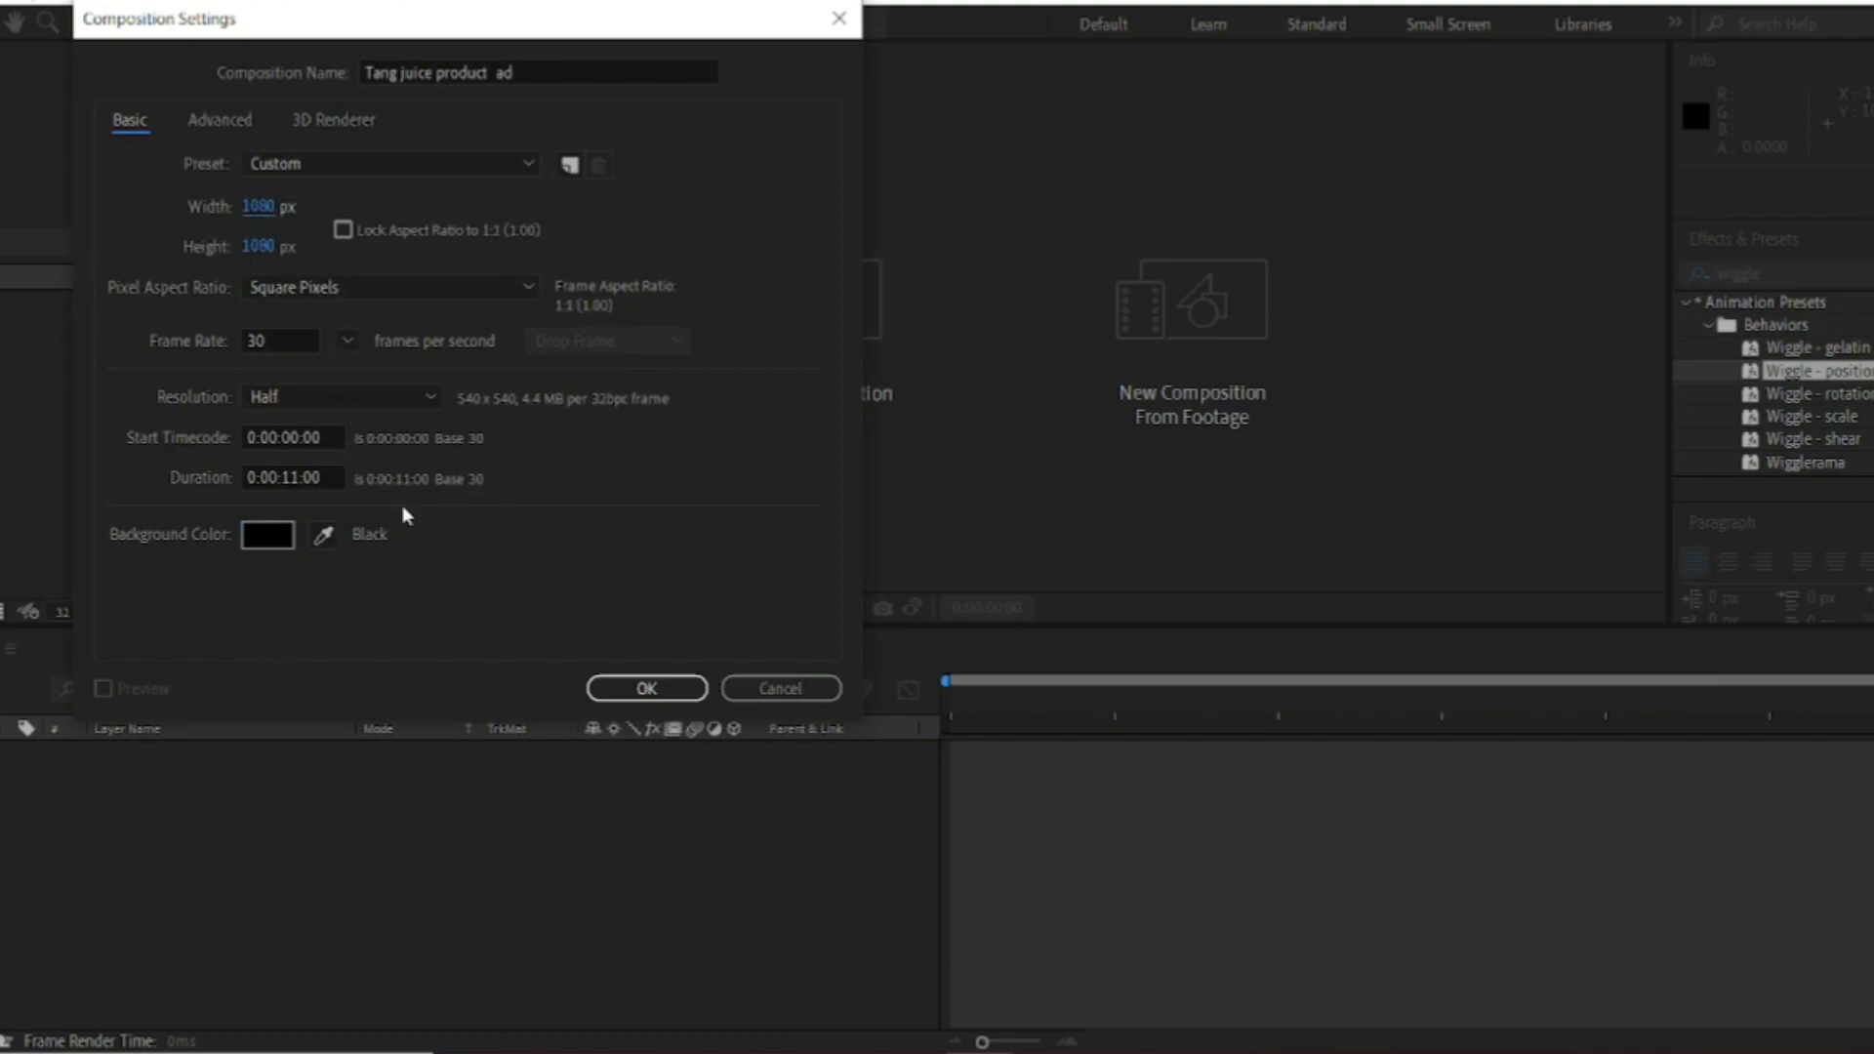
click(639, 688)
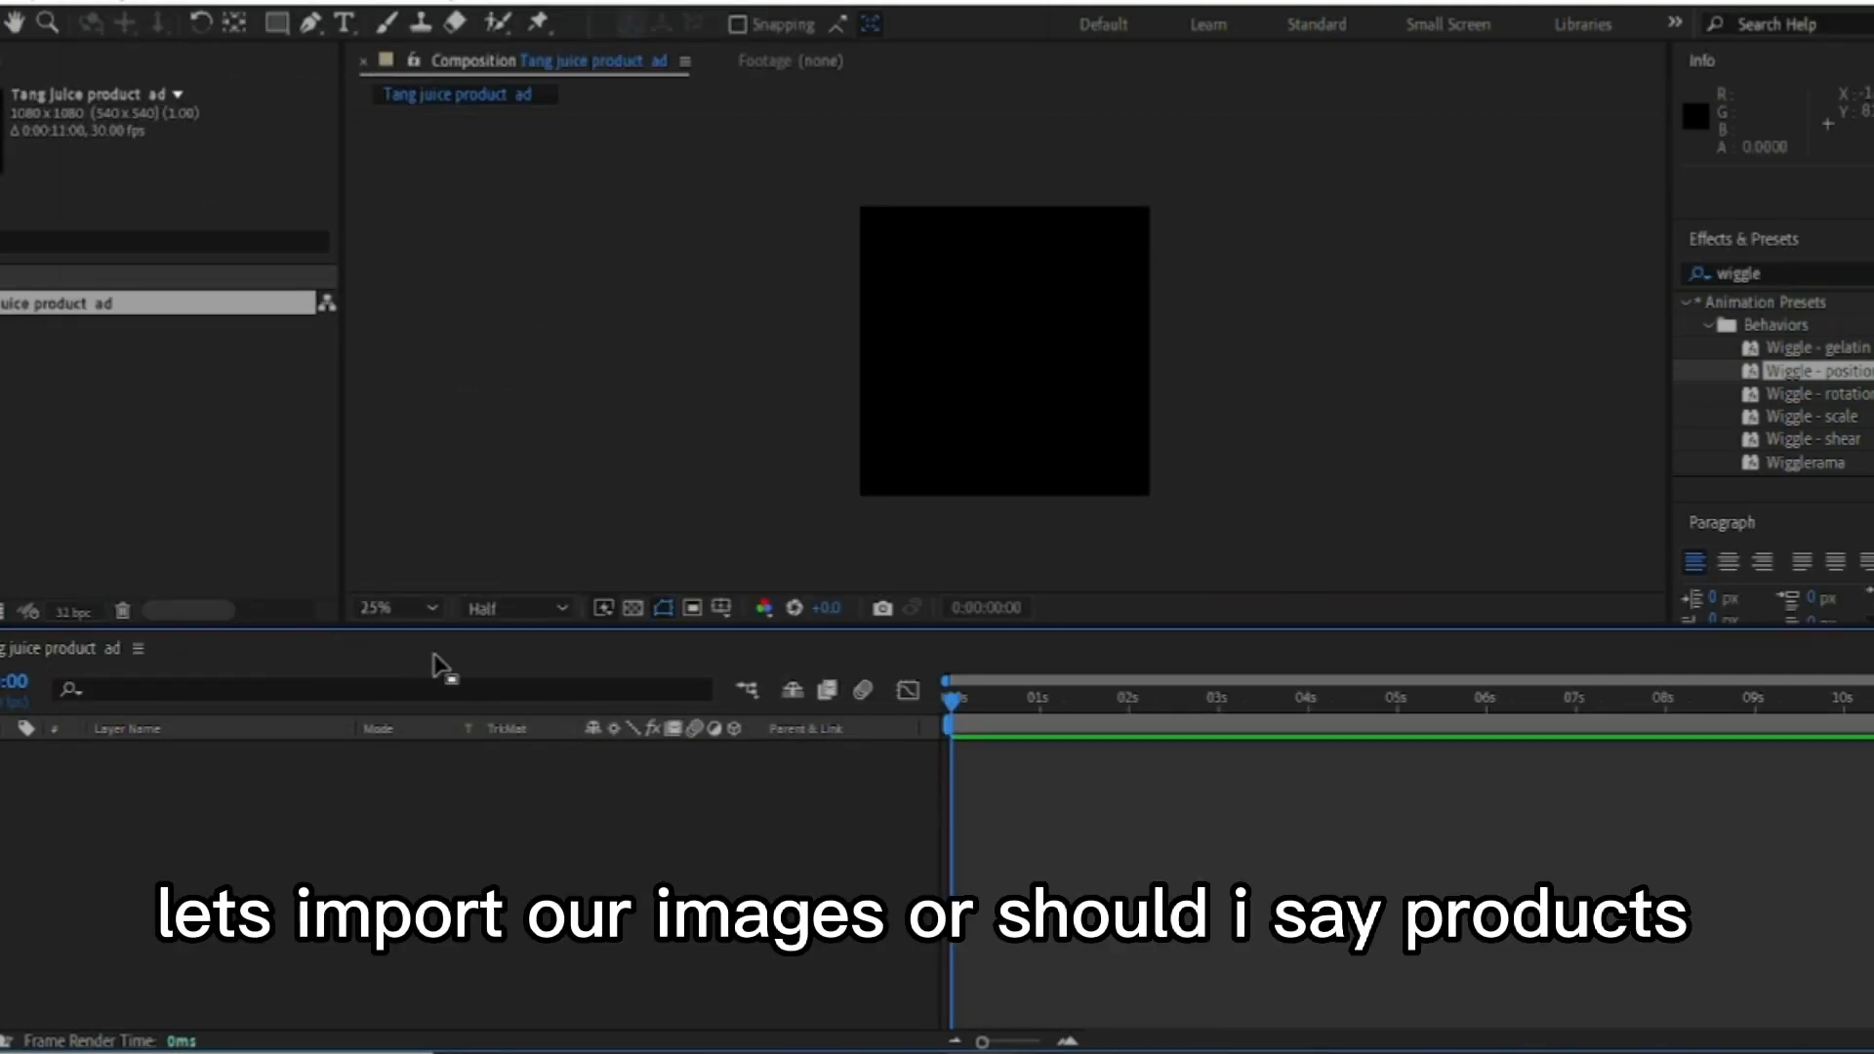
click(409, 611)
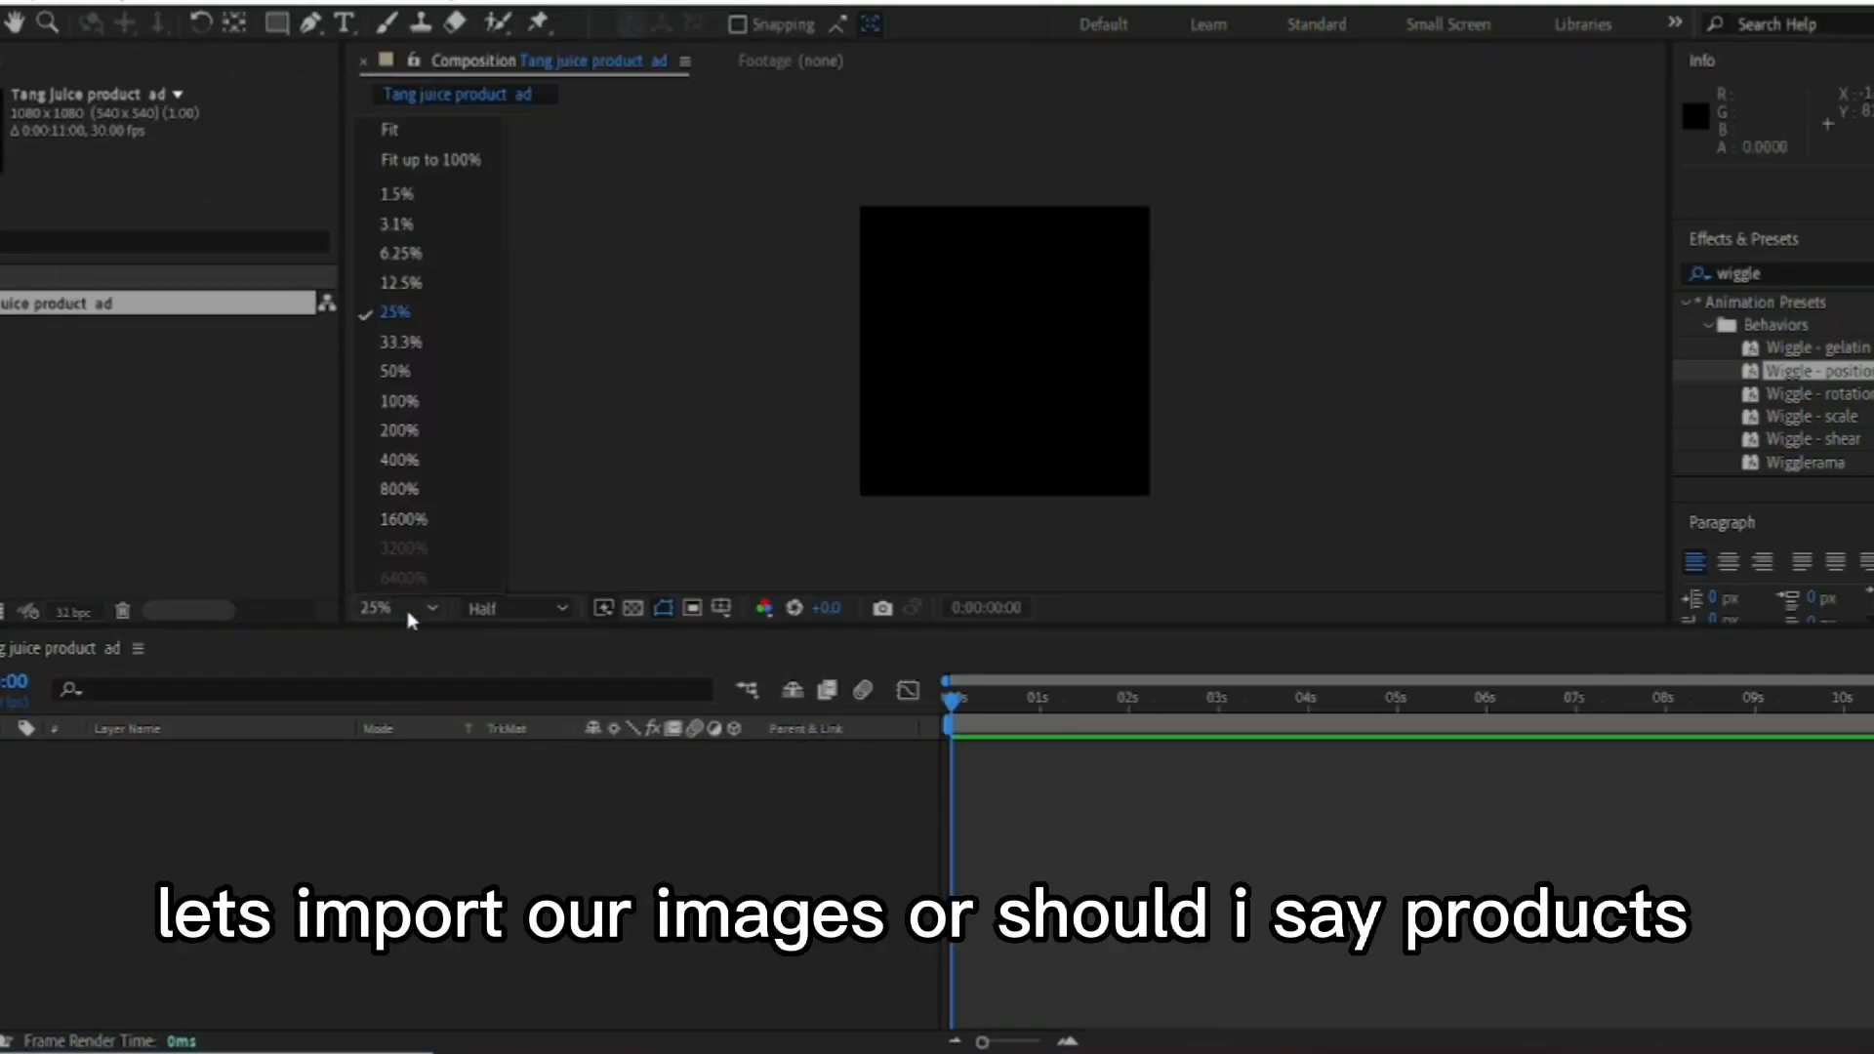
click(473, 161)
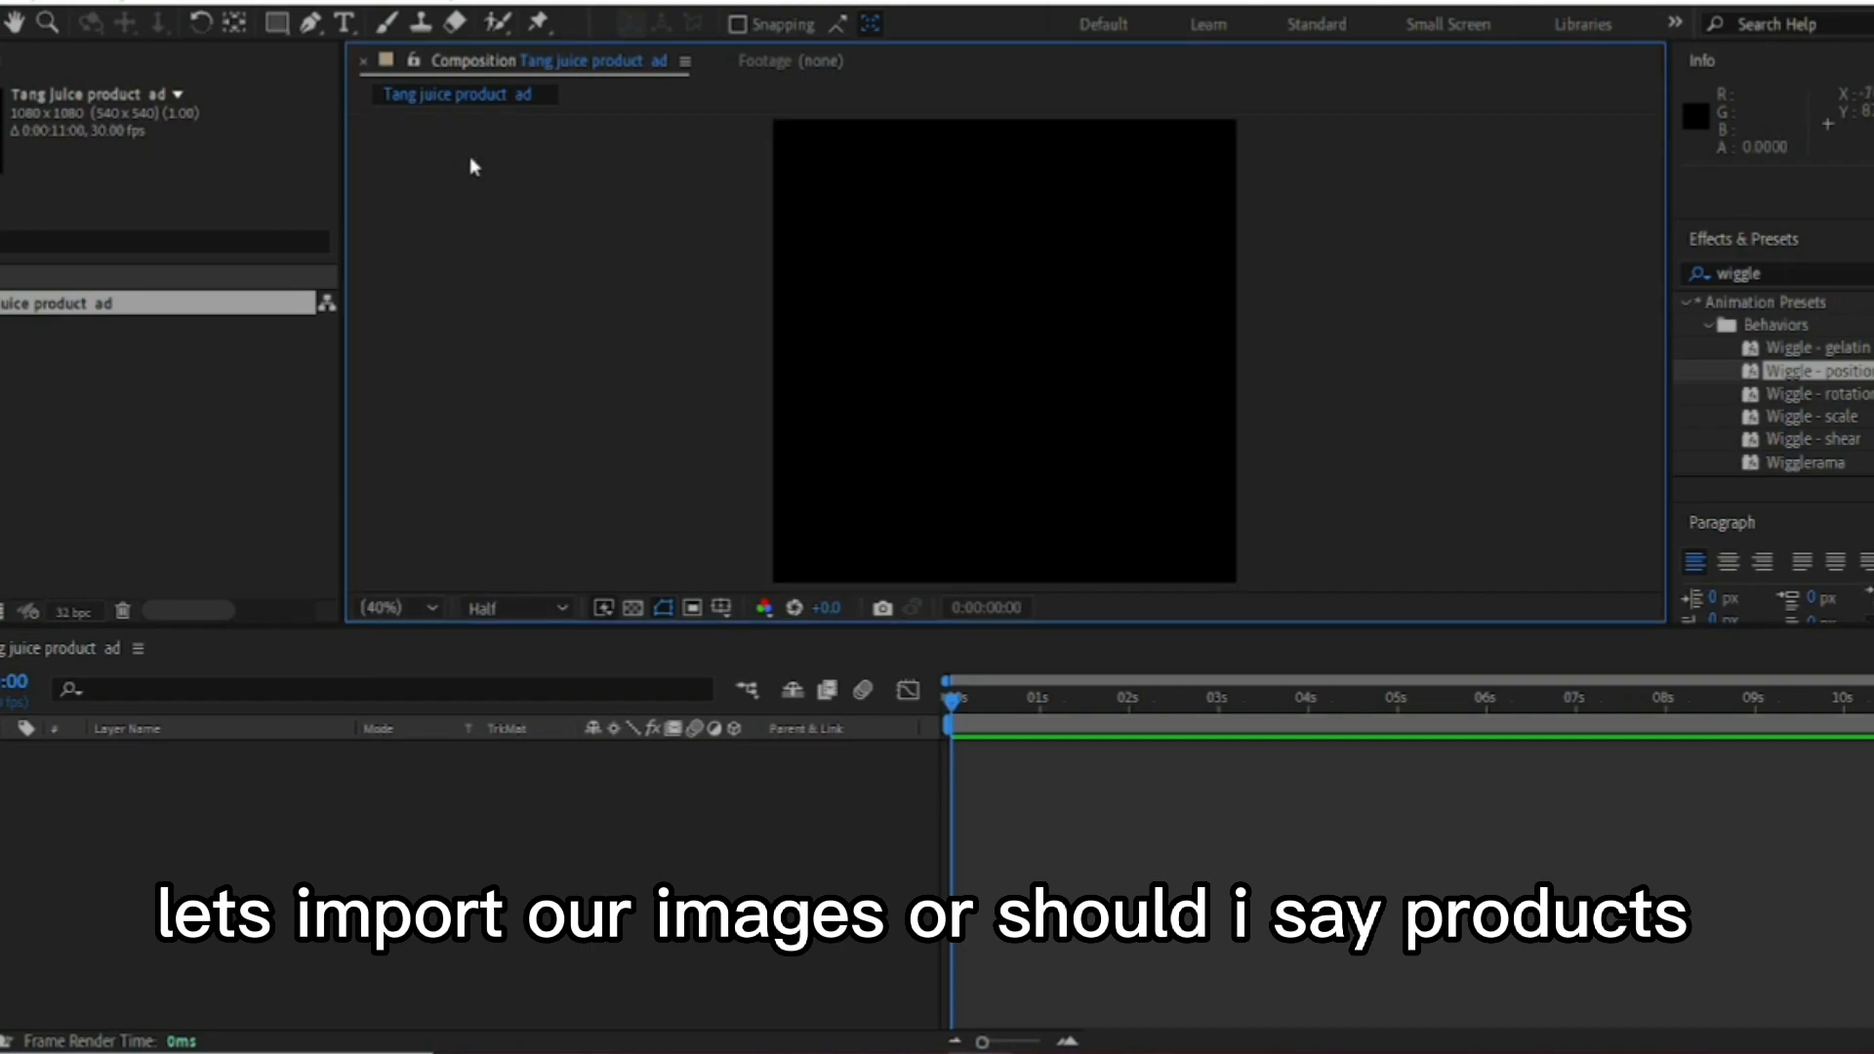
Import the orange juice in glass, orange juice splash and tang box PNG images into the project
right_click(181, 449)
click(180, 825)
right_click(45, 445)
mouse_move(144, 567)
click(405, 564)
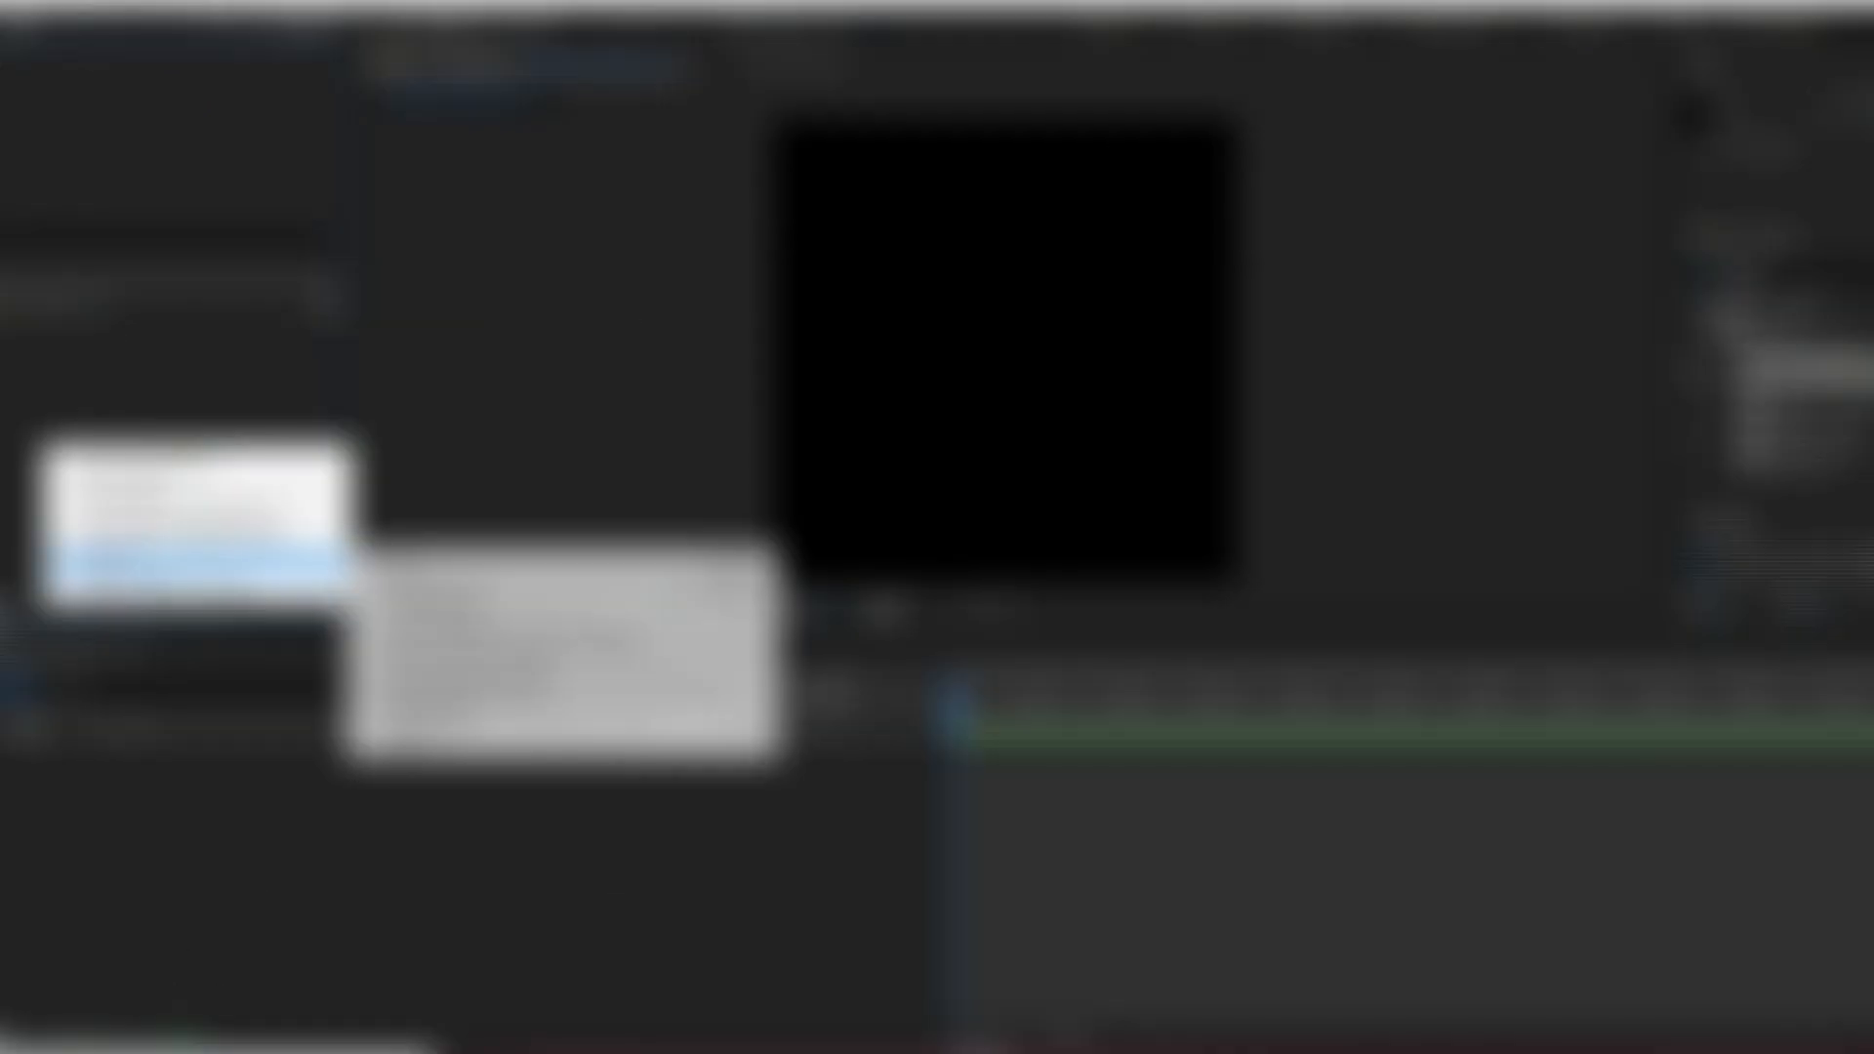
click(61, 481)
scroll(439, 414, down, 10)
scroll(439, 415, up, 5)
scroll(439, 415, down, 5)
scroll(439, 415, up, 10)
click(381, 224)
double_click(375, 220)
drag(649, 232, 249, 200)
click(698, 771)
click(832, 797)
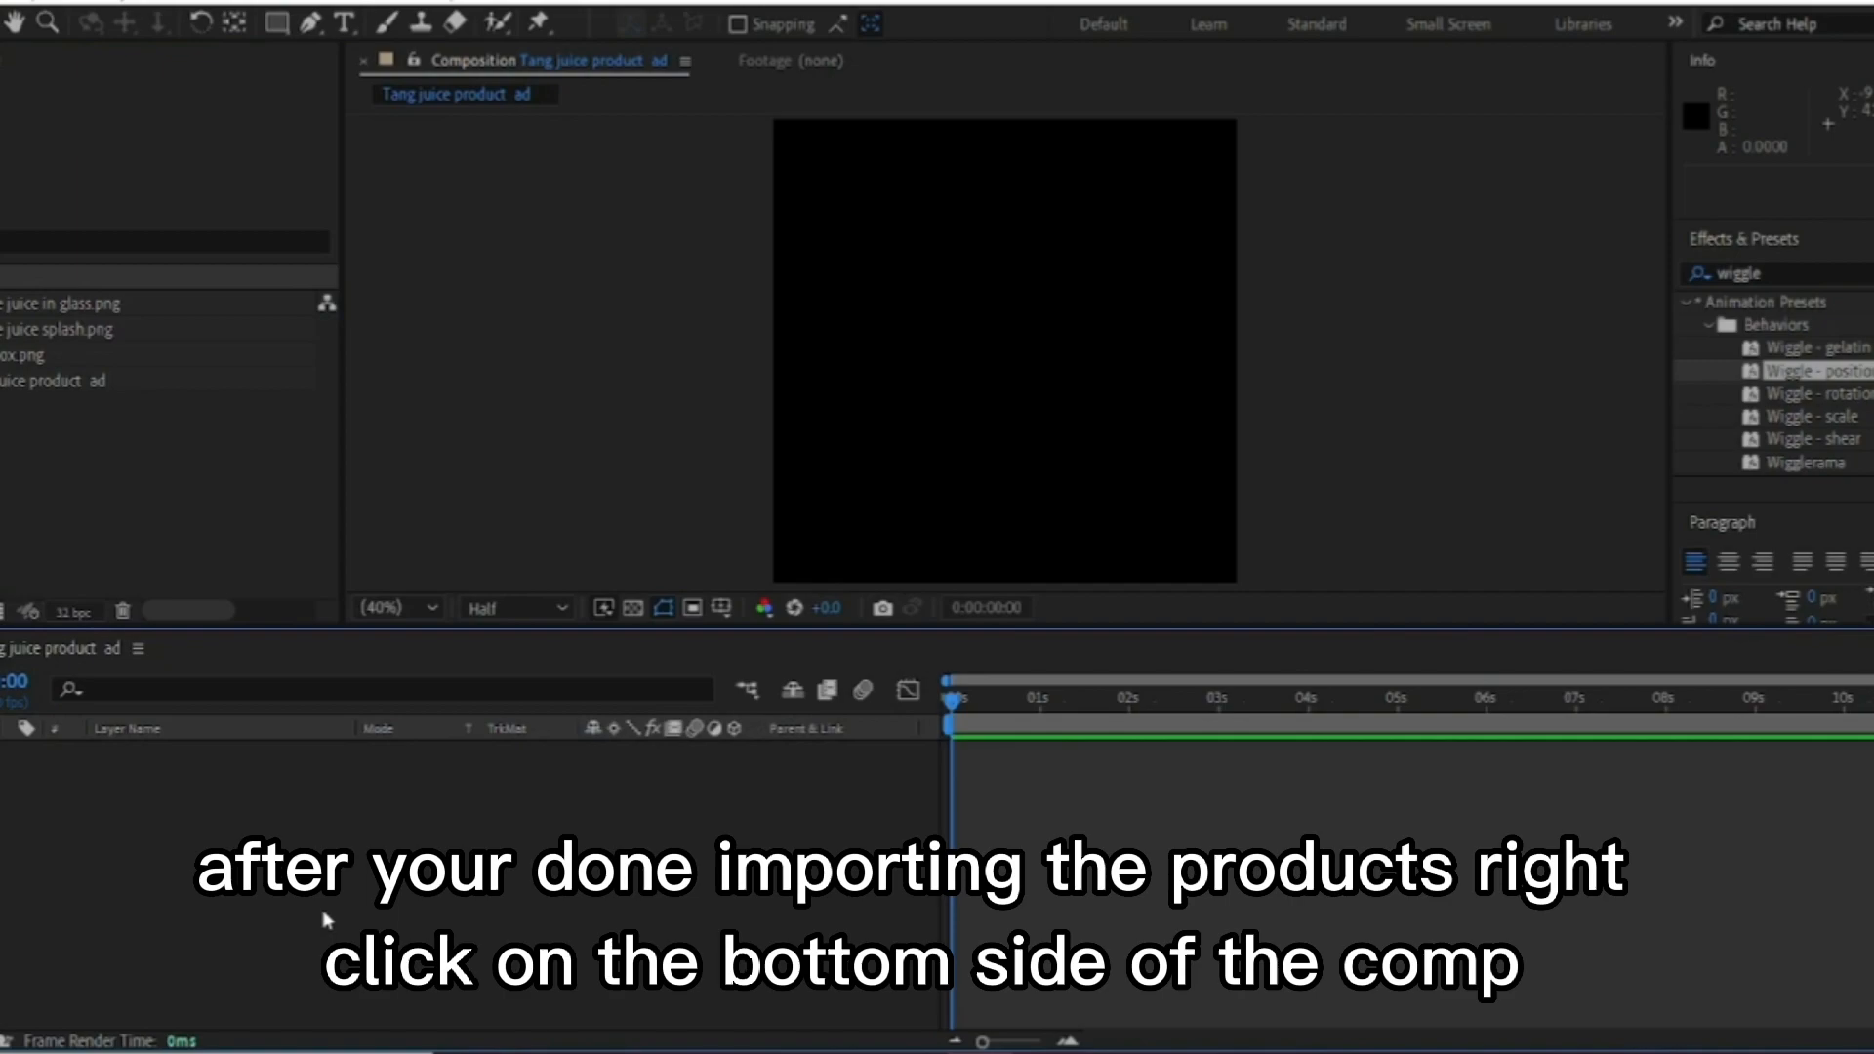
Add a solid layer named "Background" to the composition, coloured orange (FF7900)
right_click(322, 916)
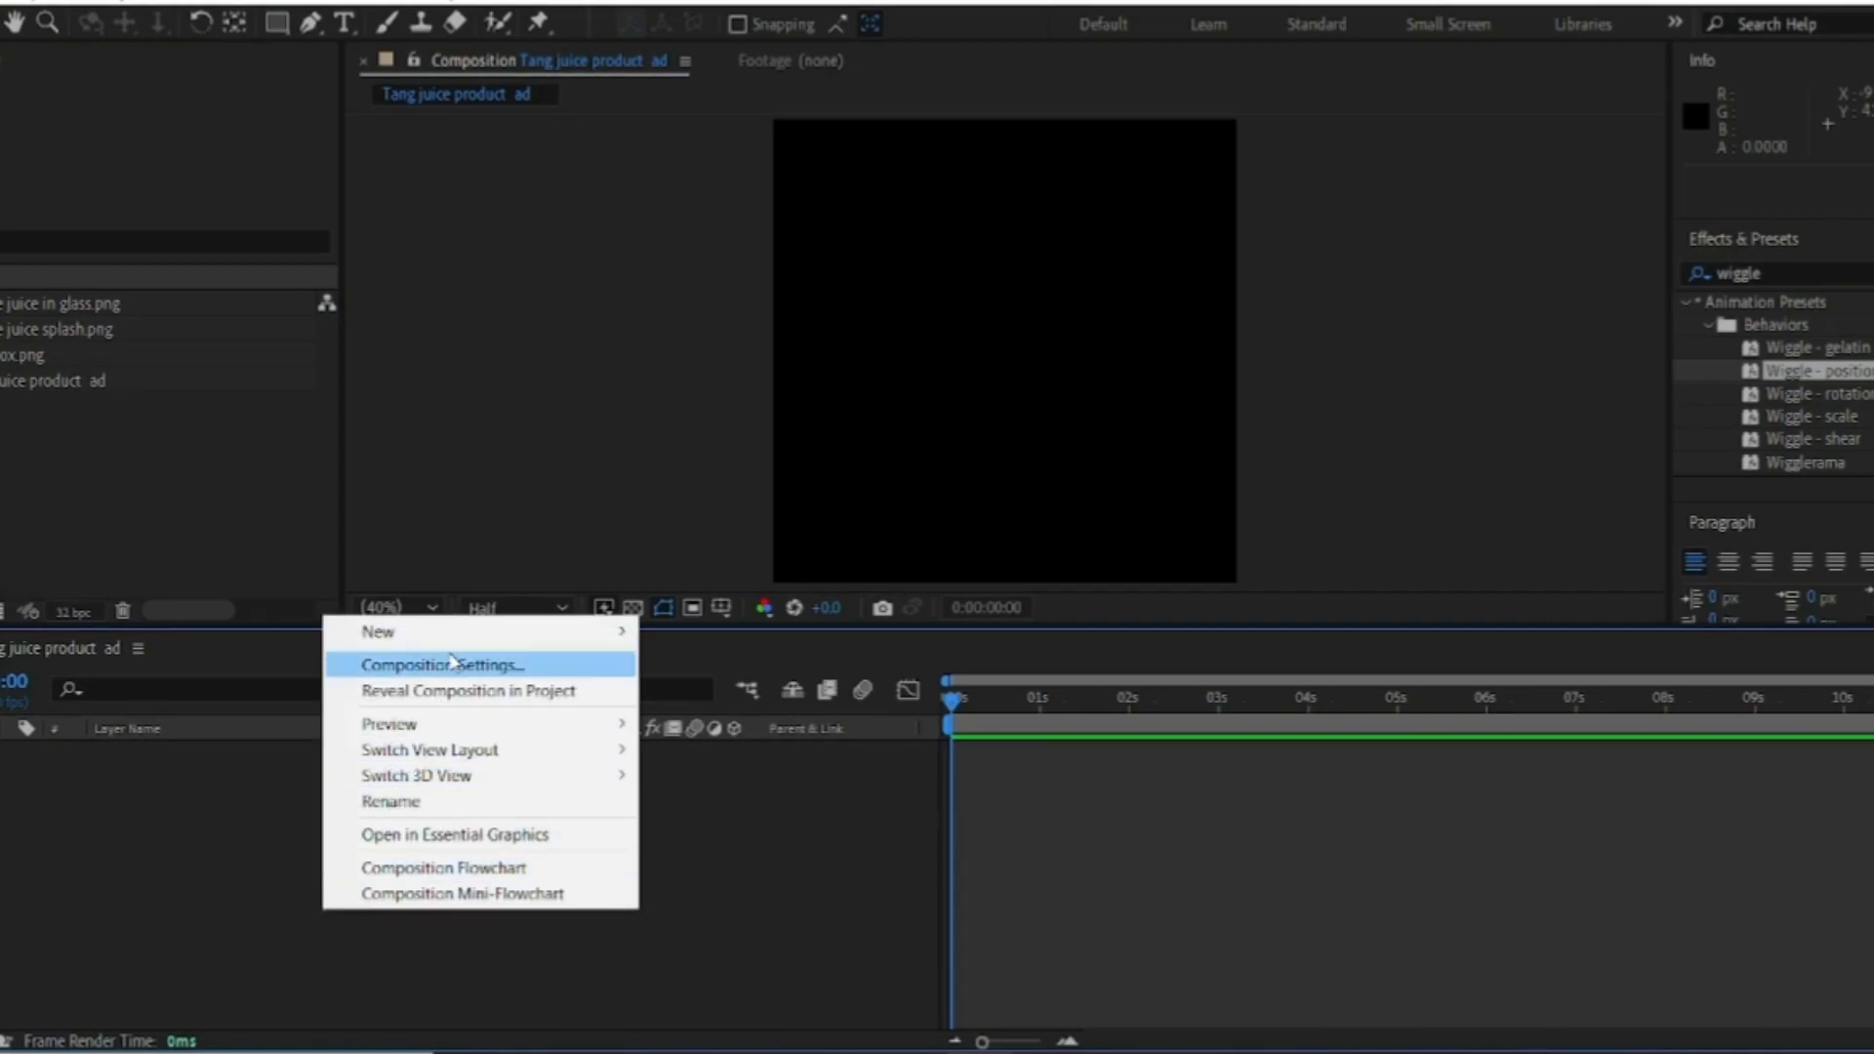
mouse_move(444, 630)
click(693, 690)
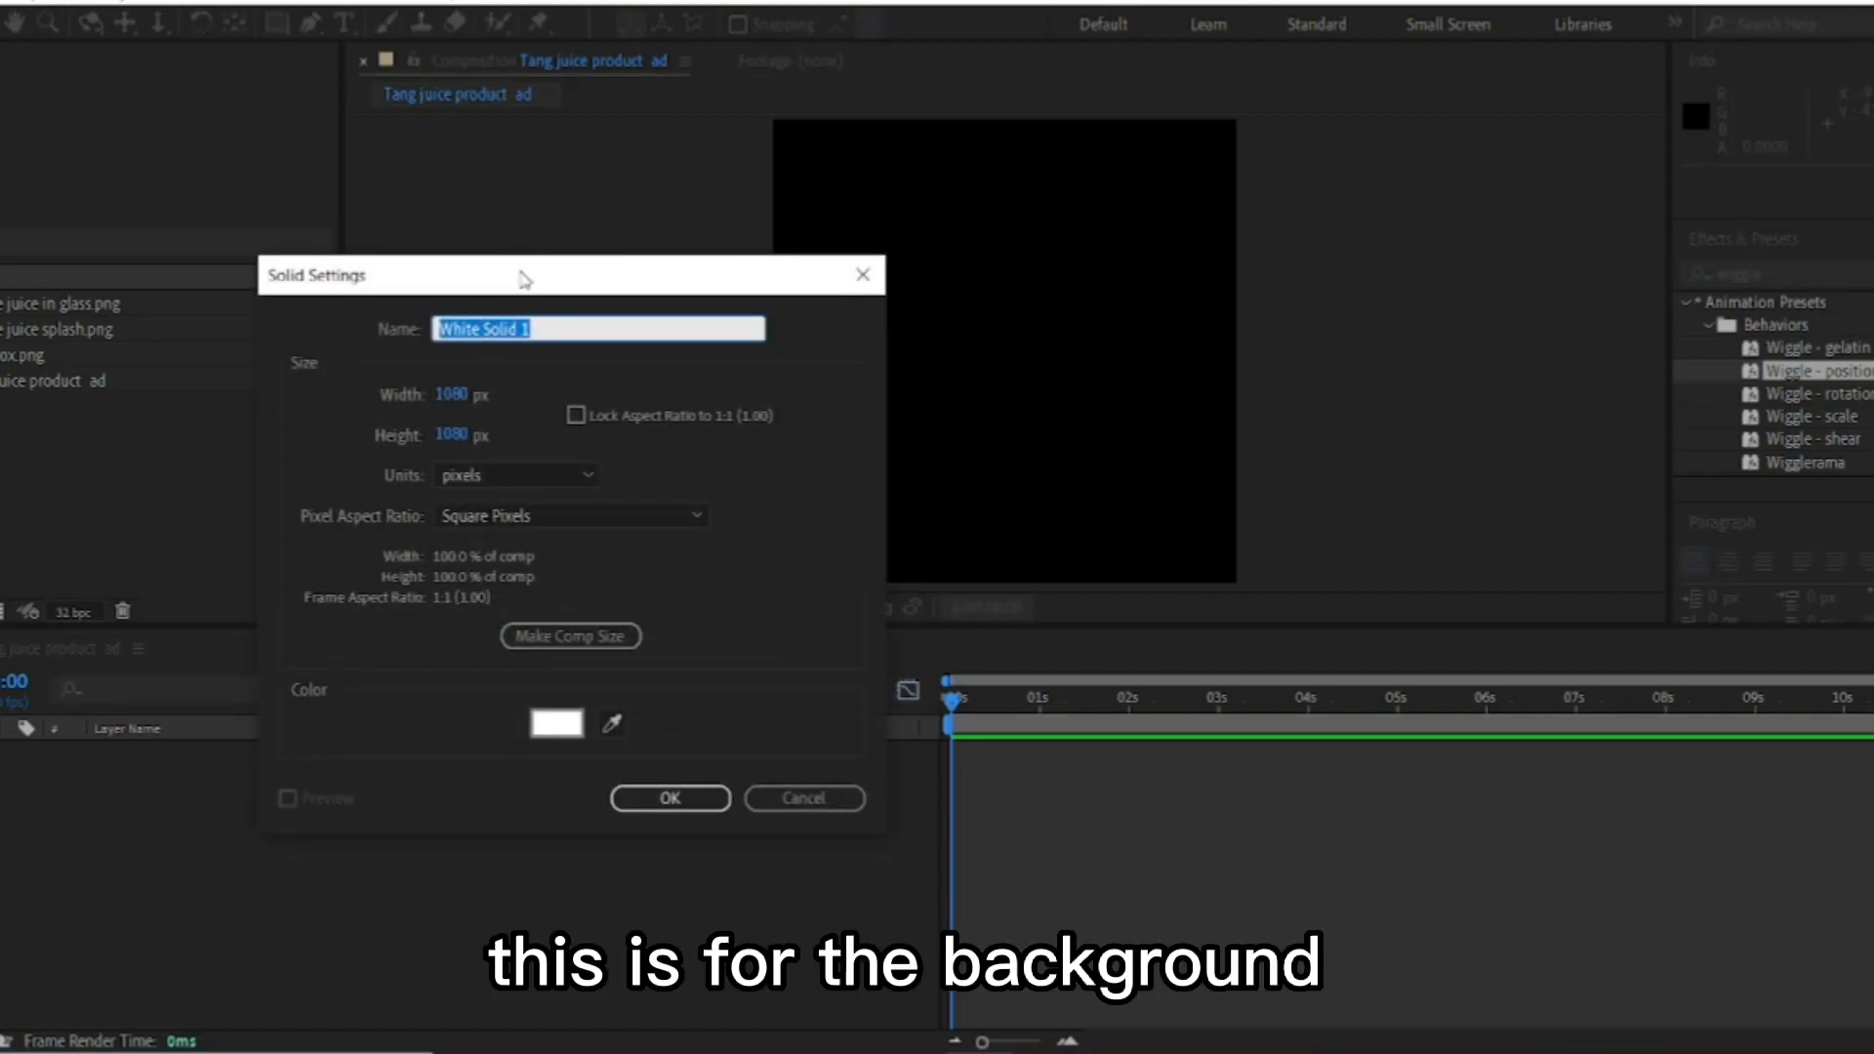
text(Background)
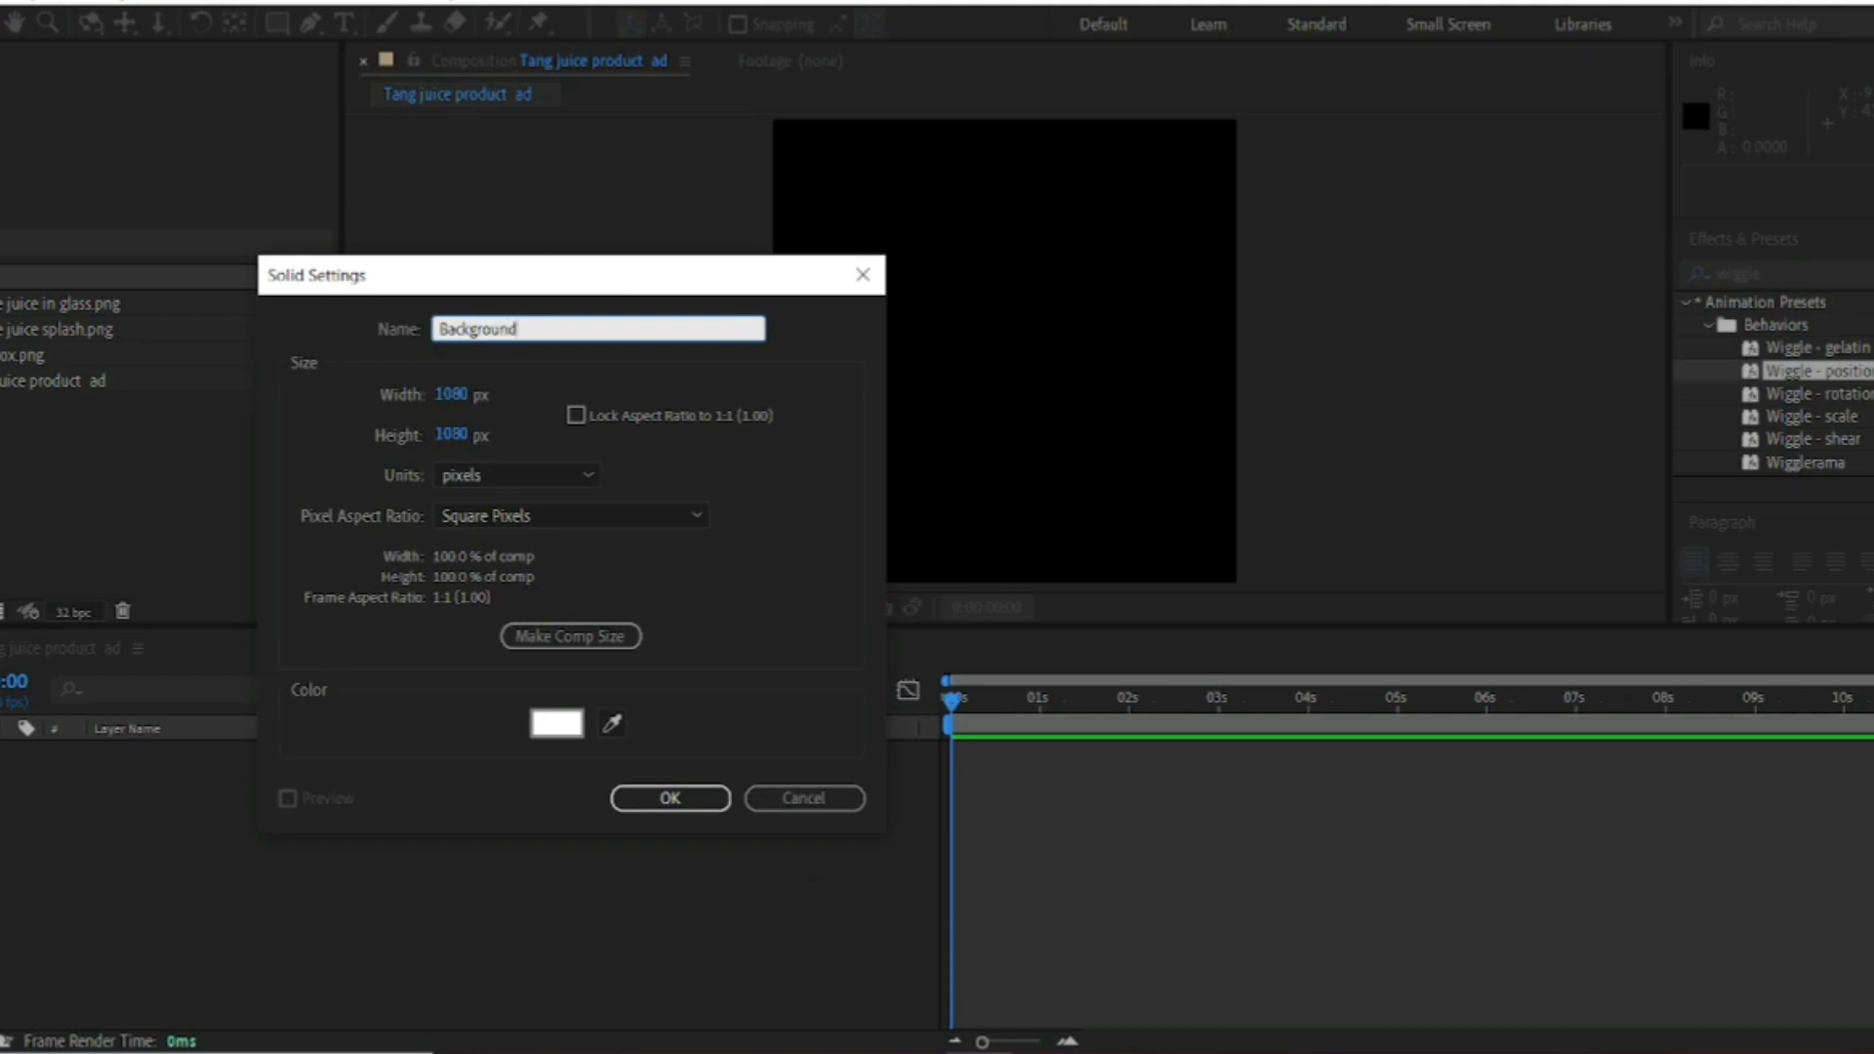
click(460, 719)
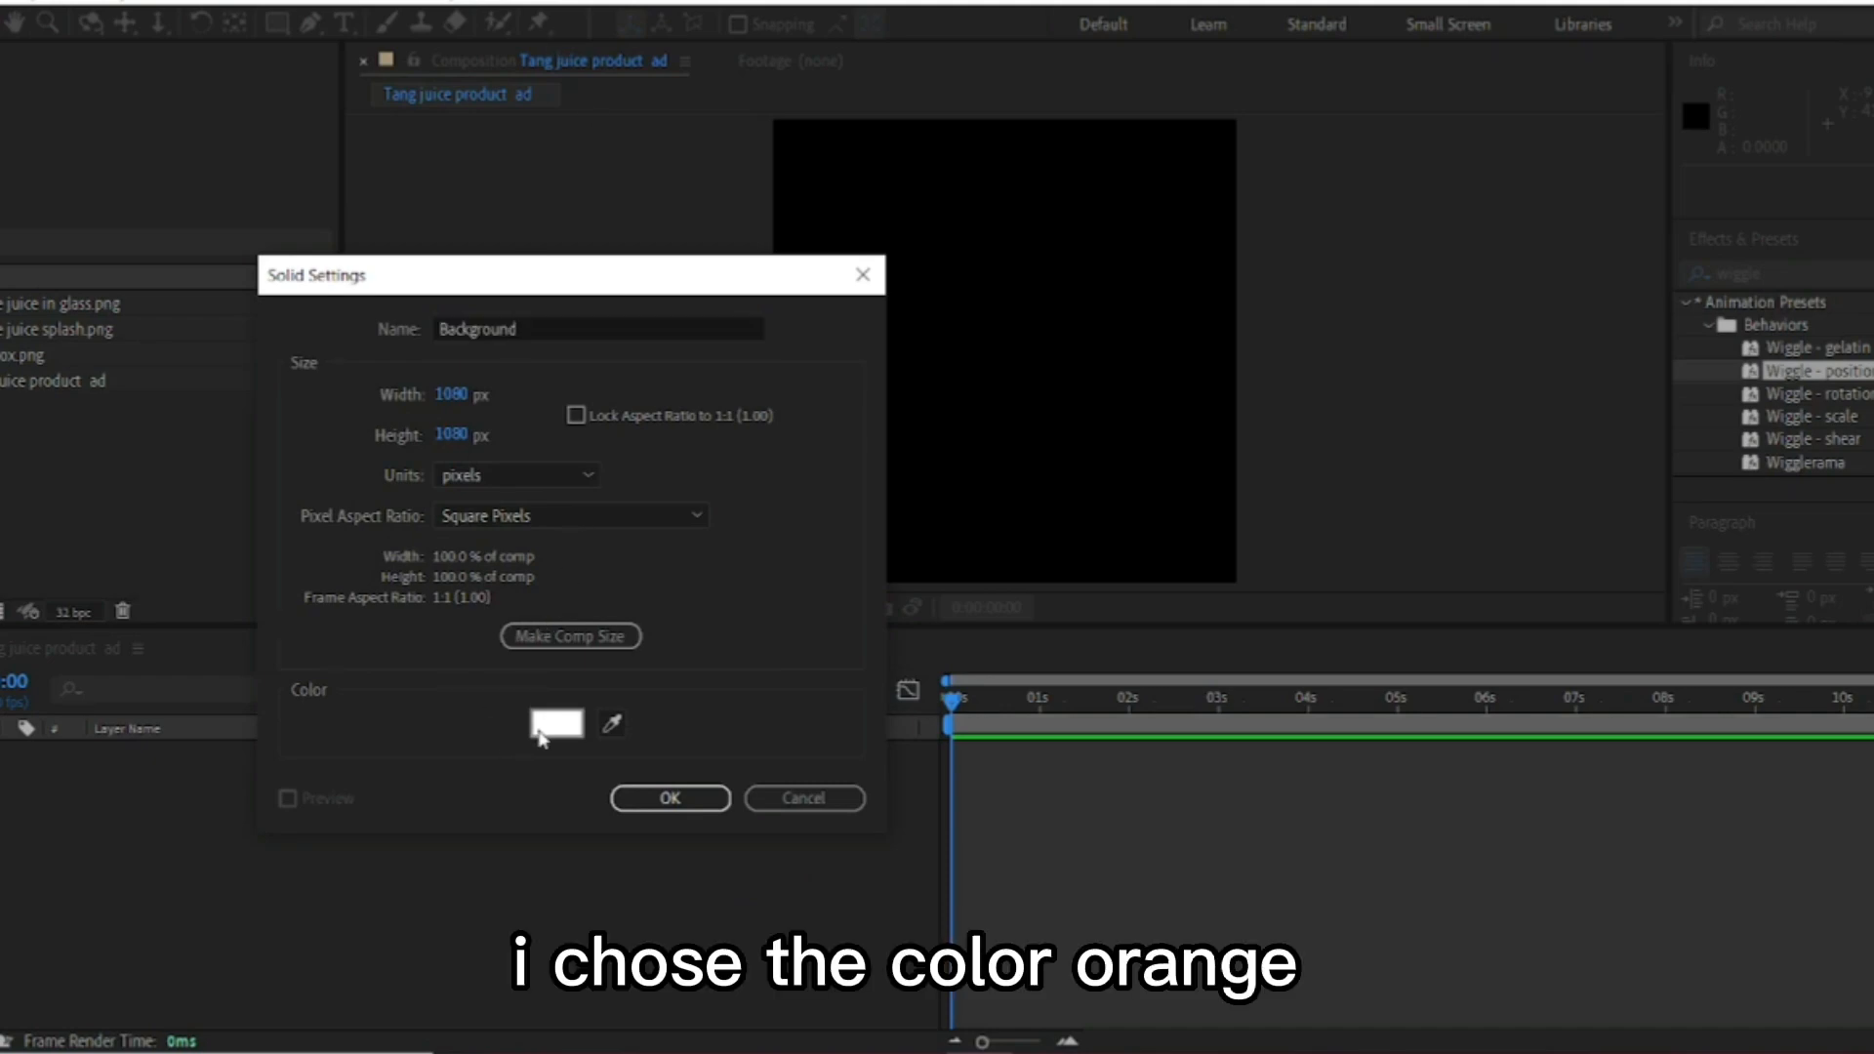
click(542, 730)
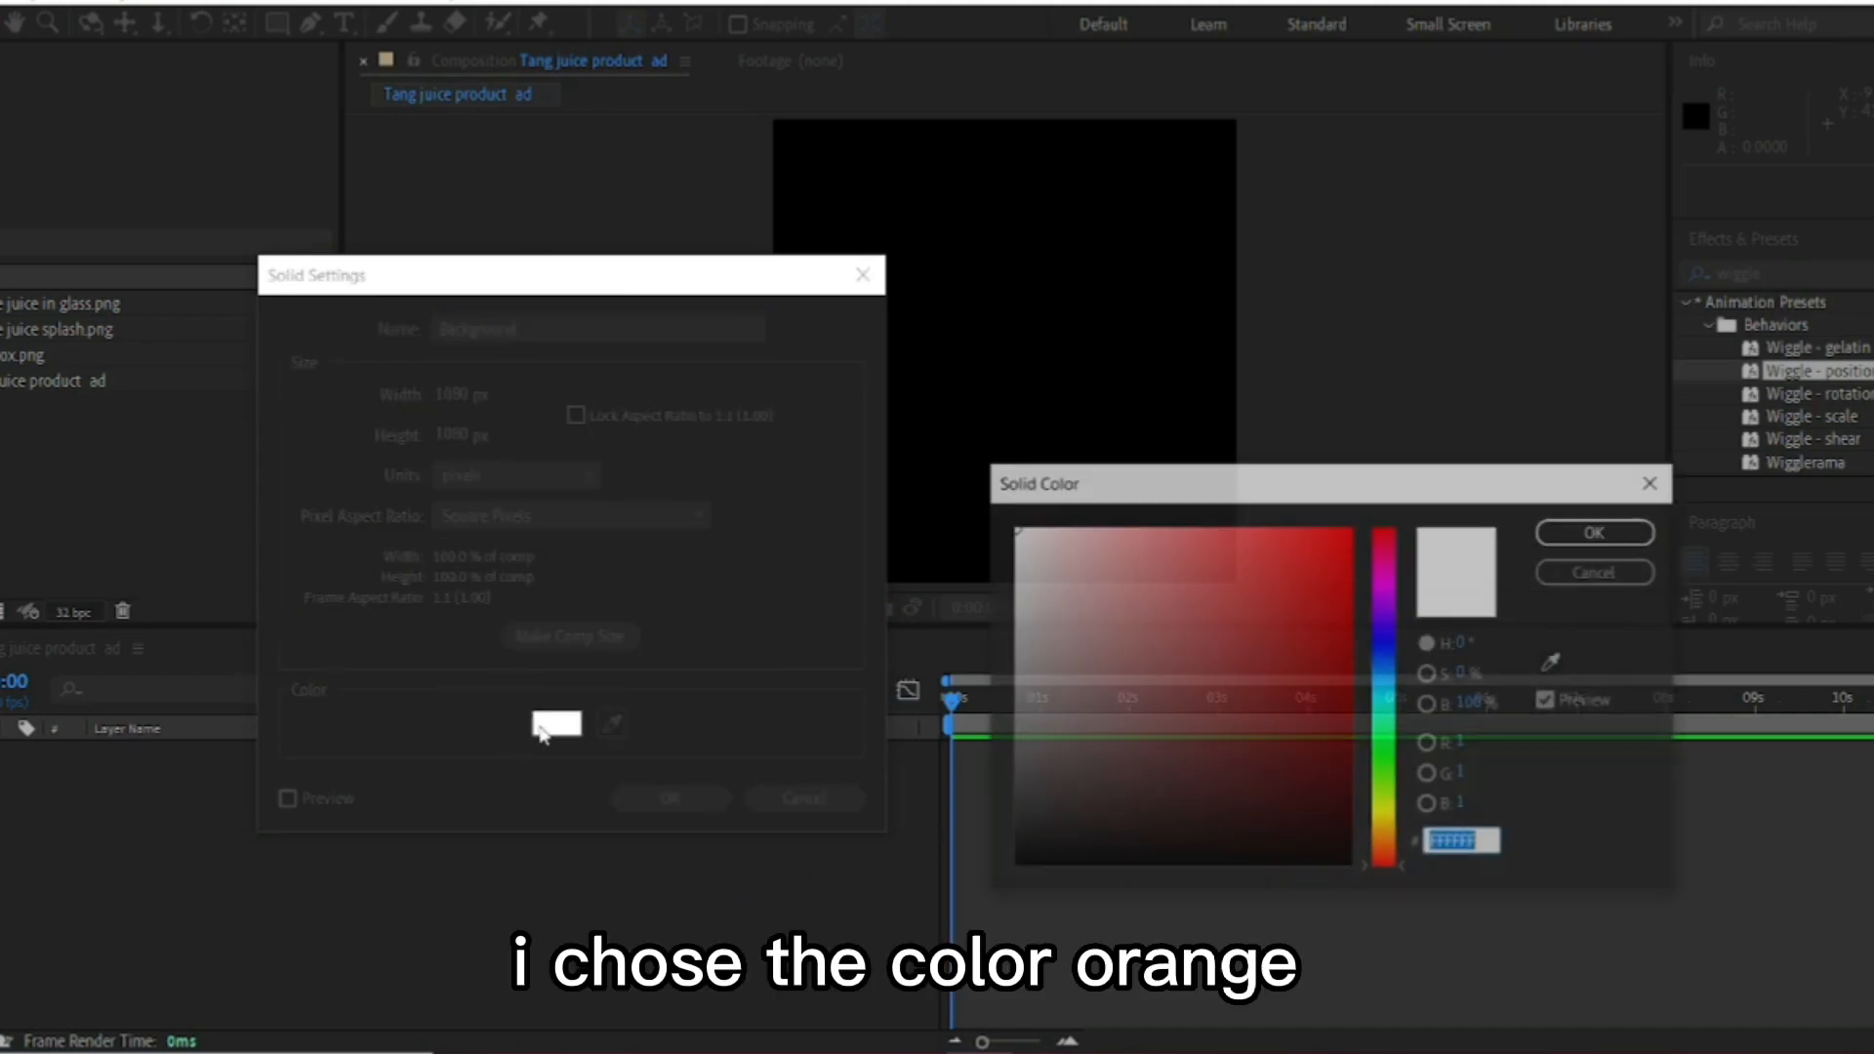
click(1386, 845)
drag(1343, 716, 1435, 443)
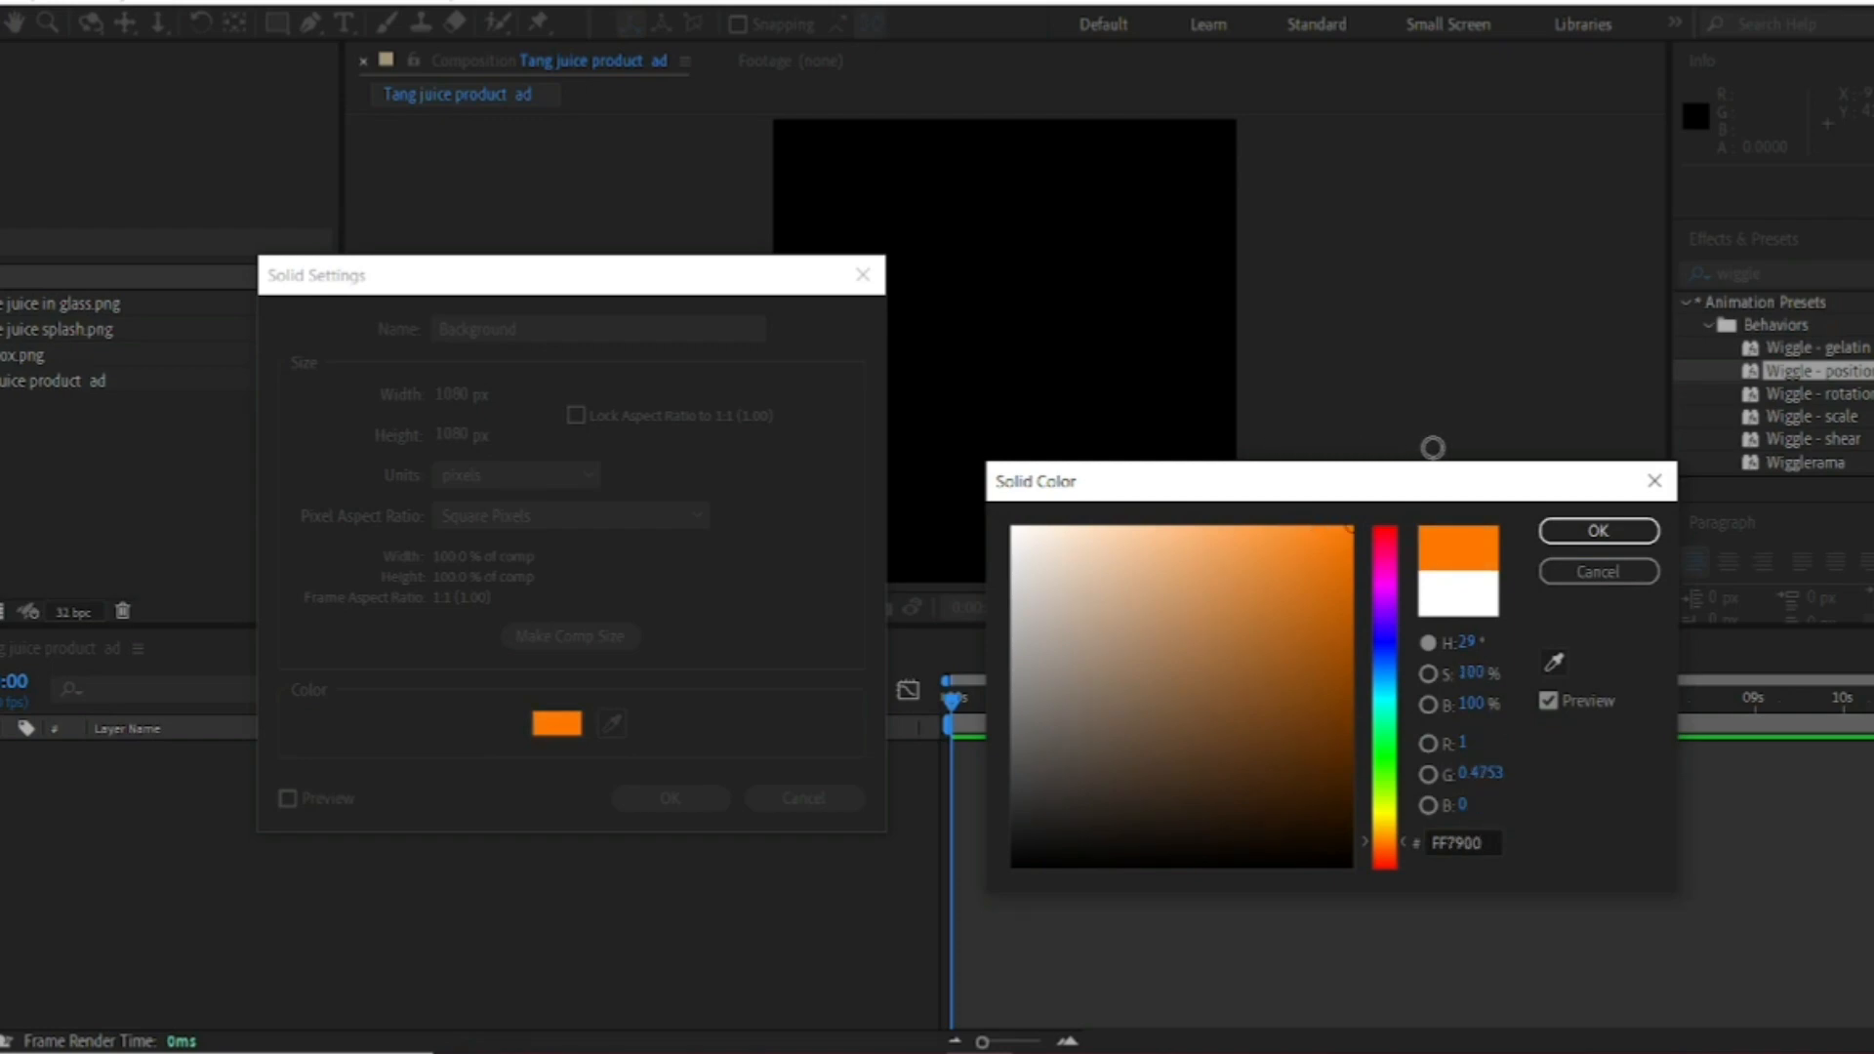
click(1597, 531)
click(670, 798)
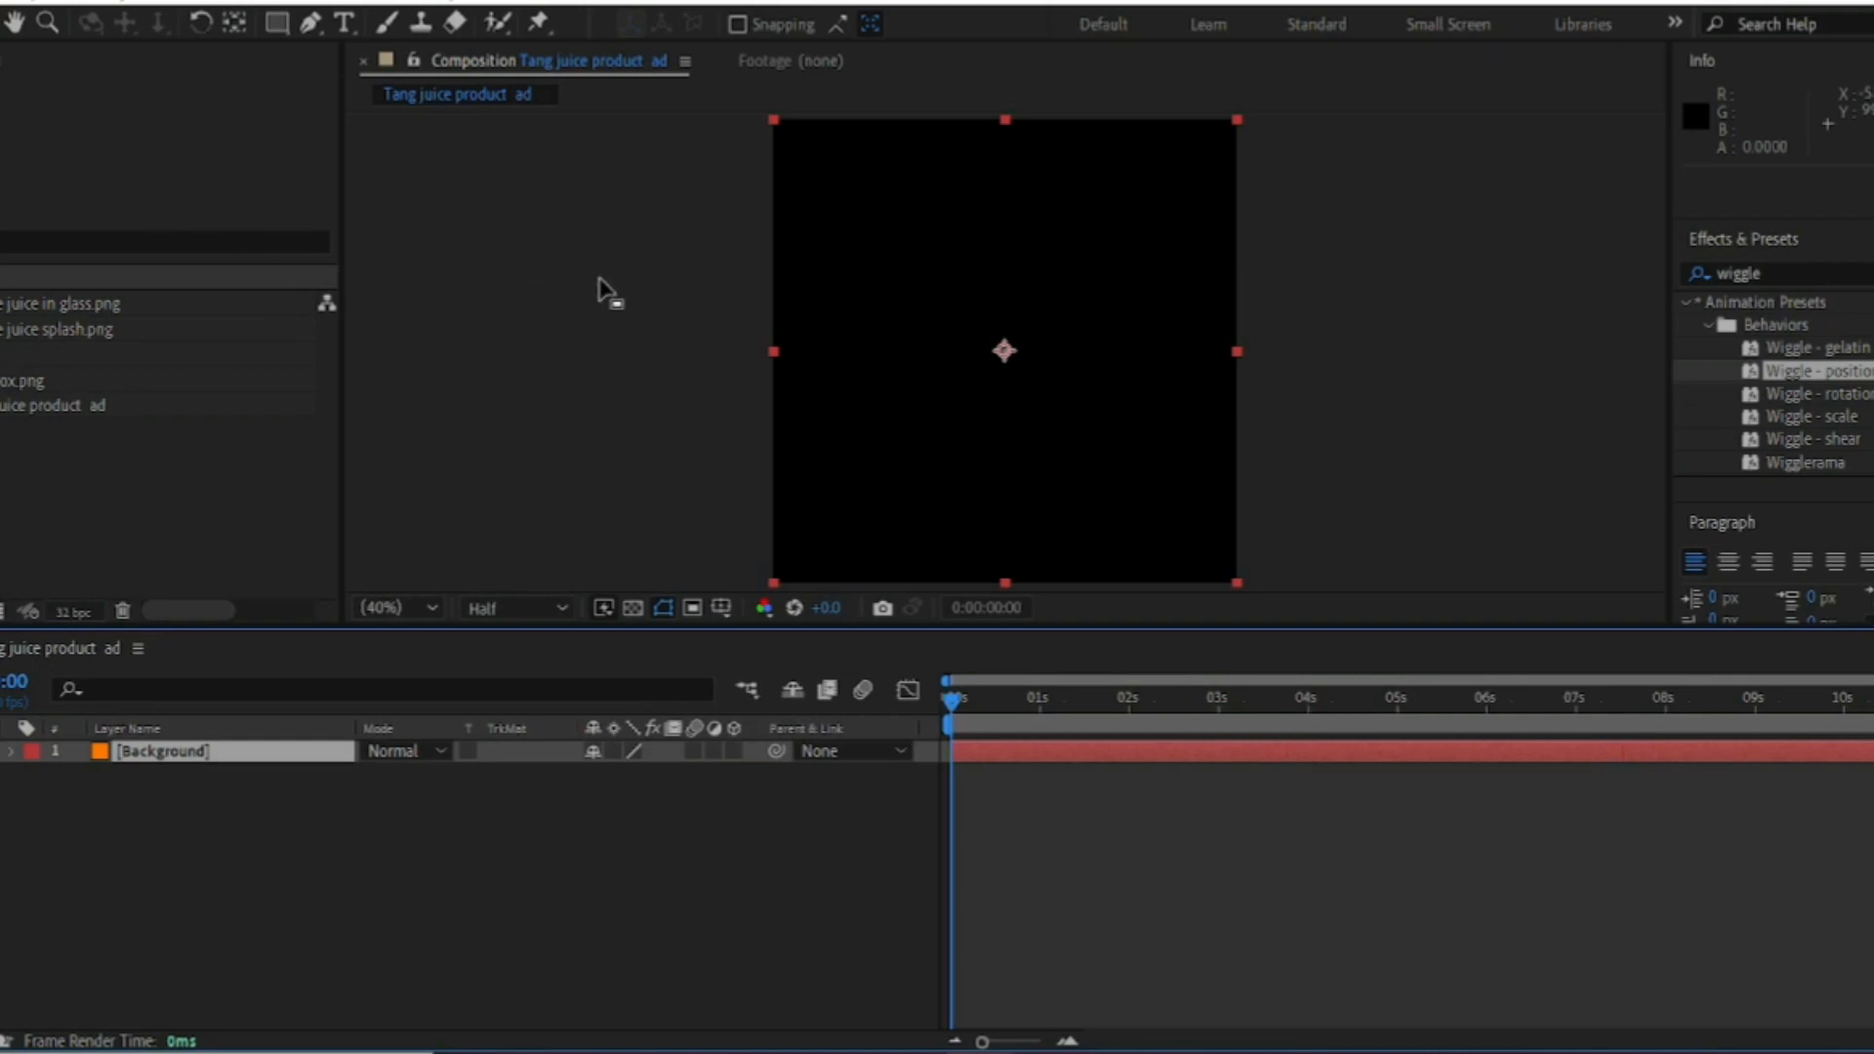
Save the project as "tang juice product animation" in the Aftereffects folder
key(ctrl+s)
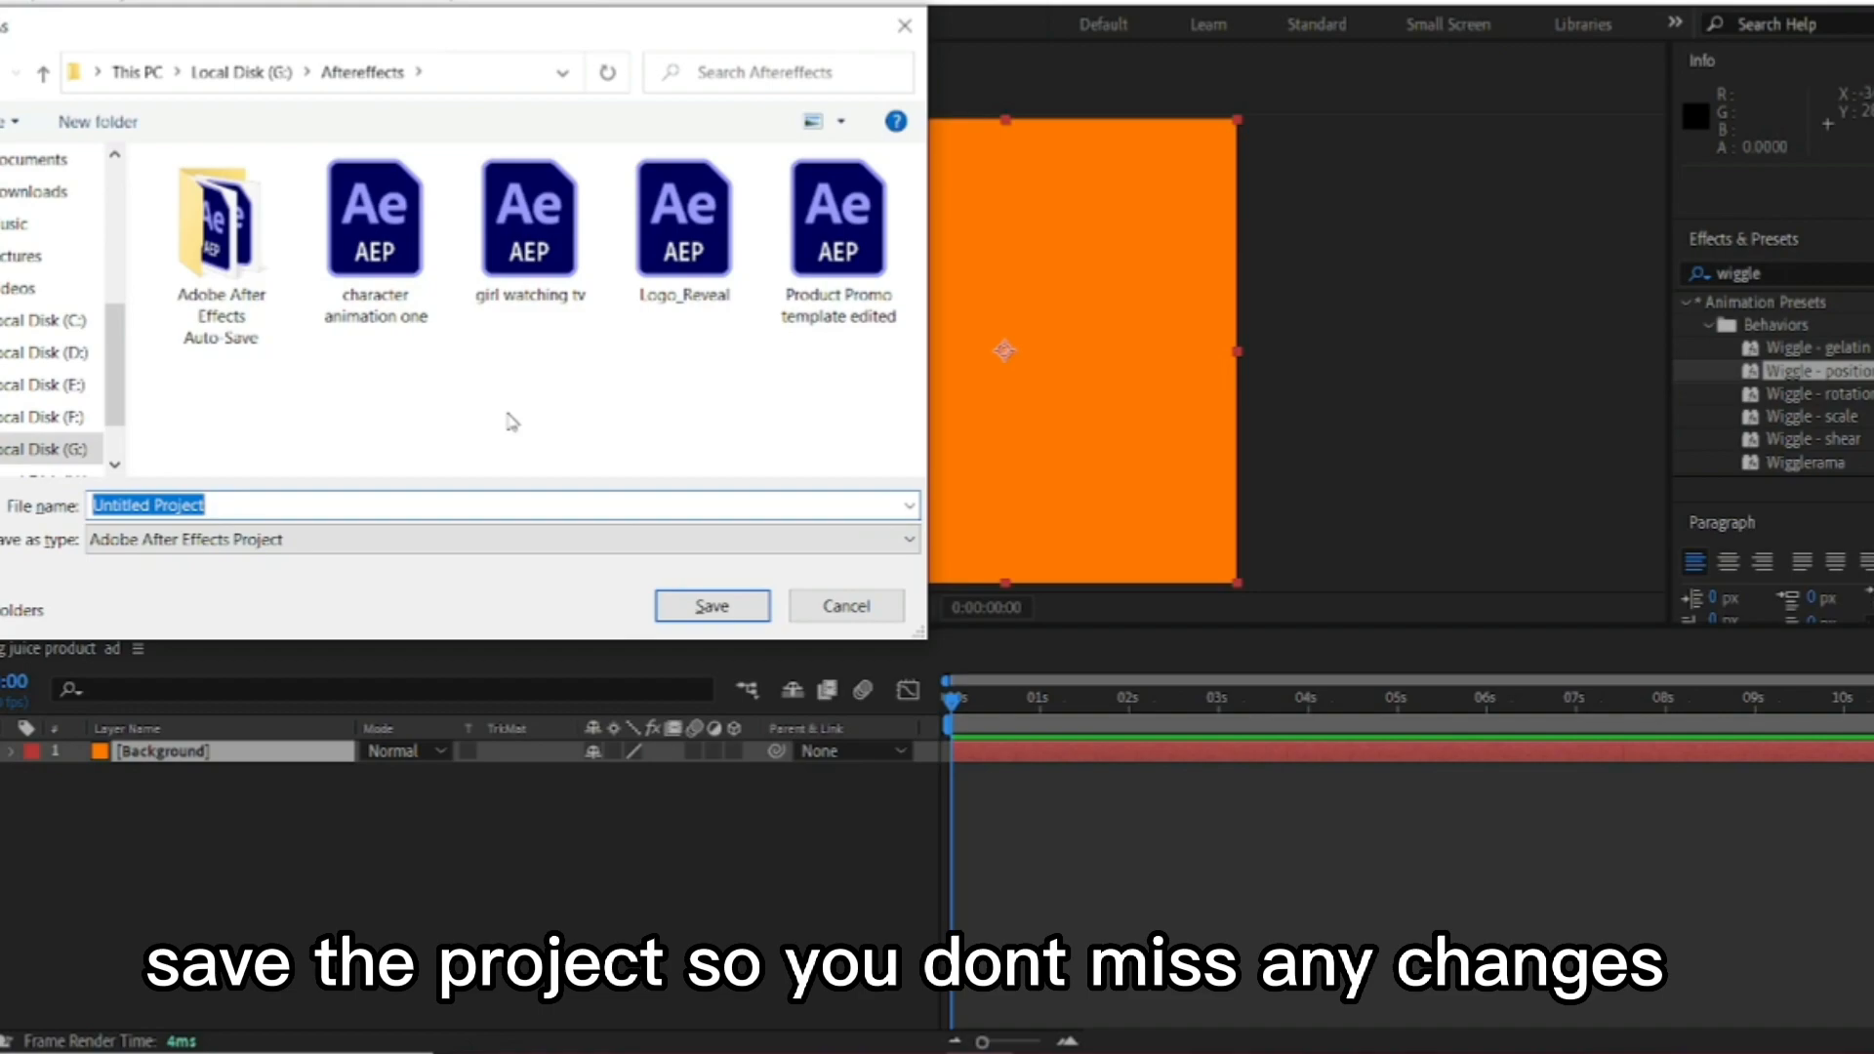
text(tang juice prd)
key(BackSpace)
text(oduct animation)
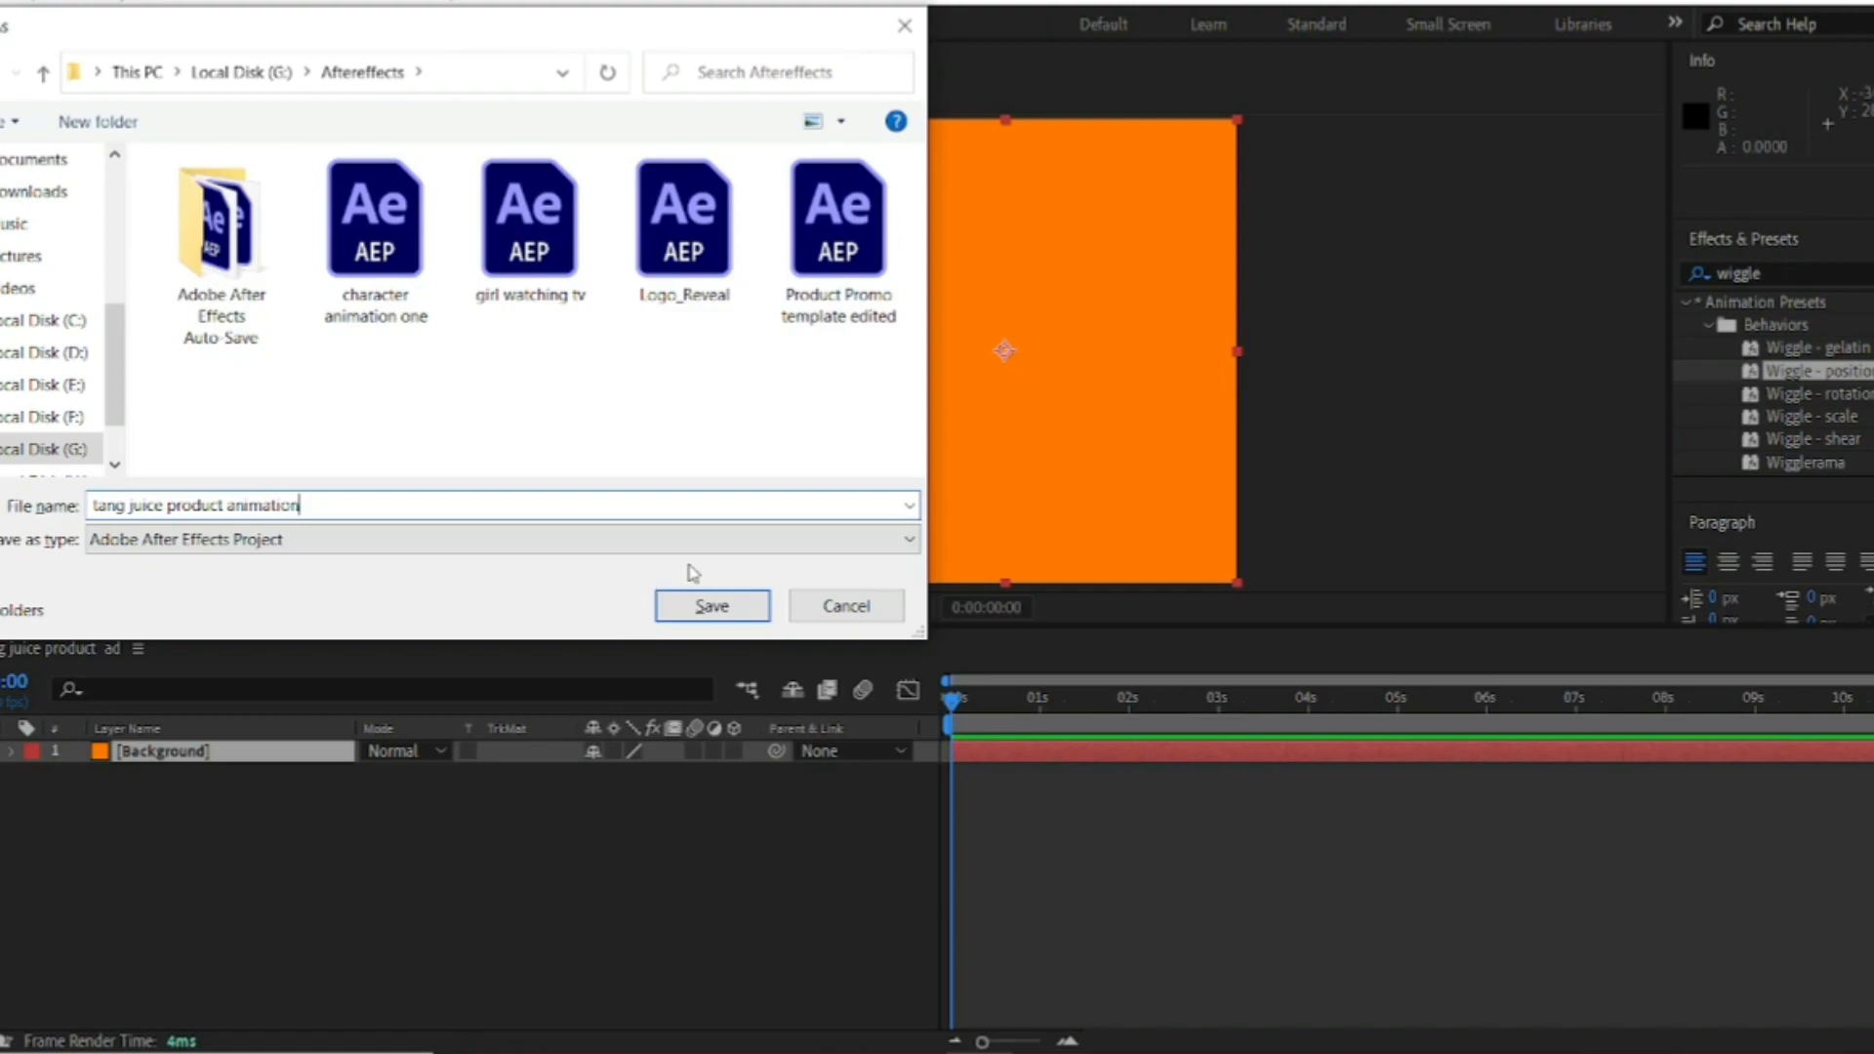
click(699, 601)
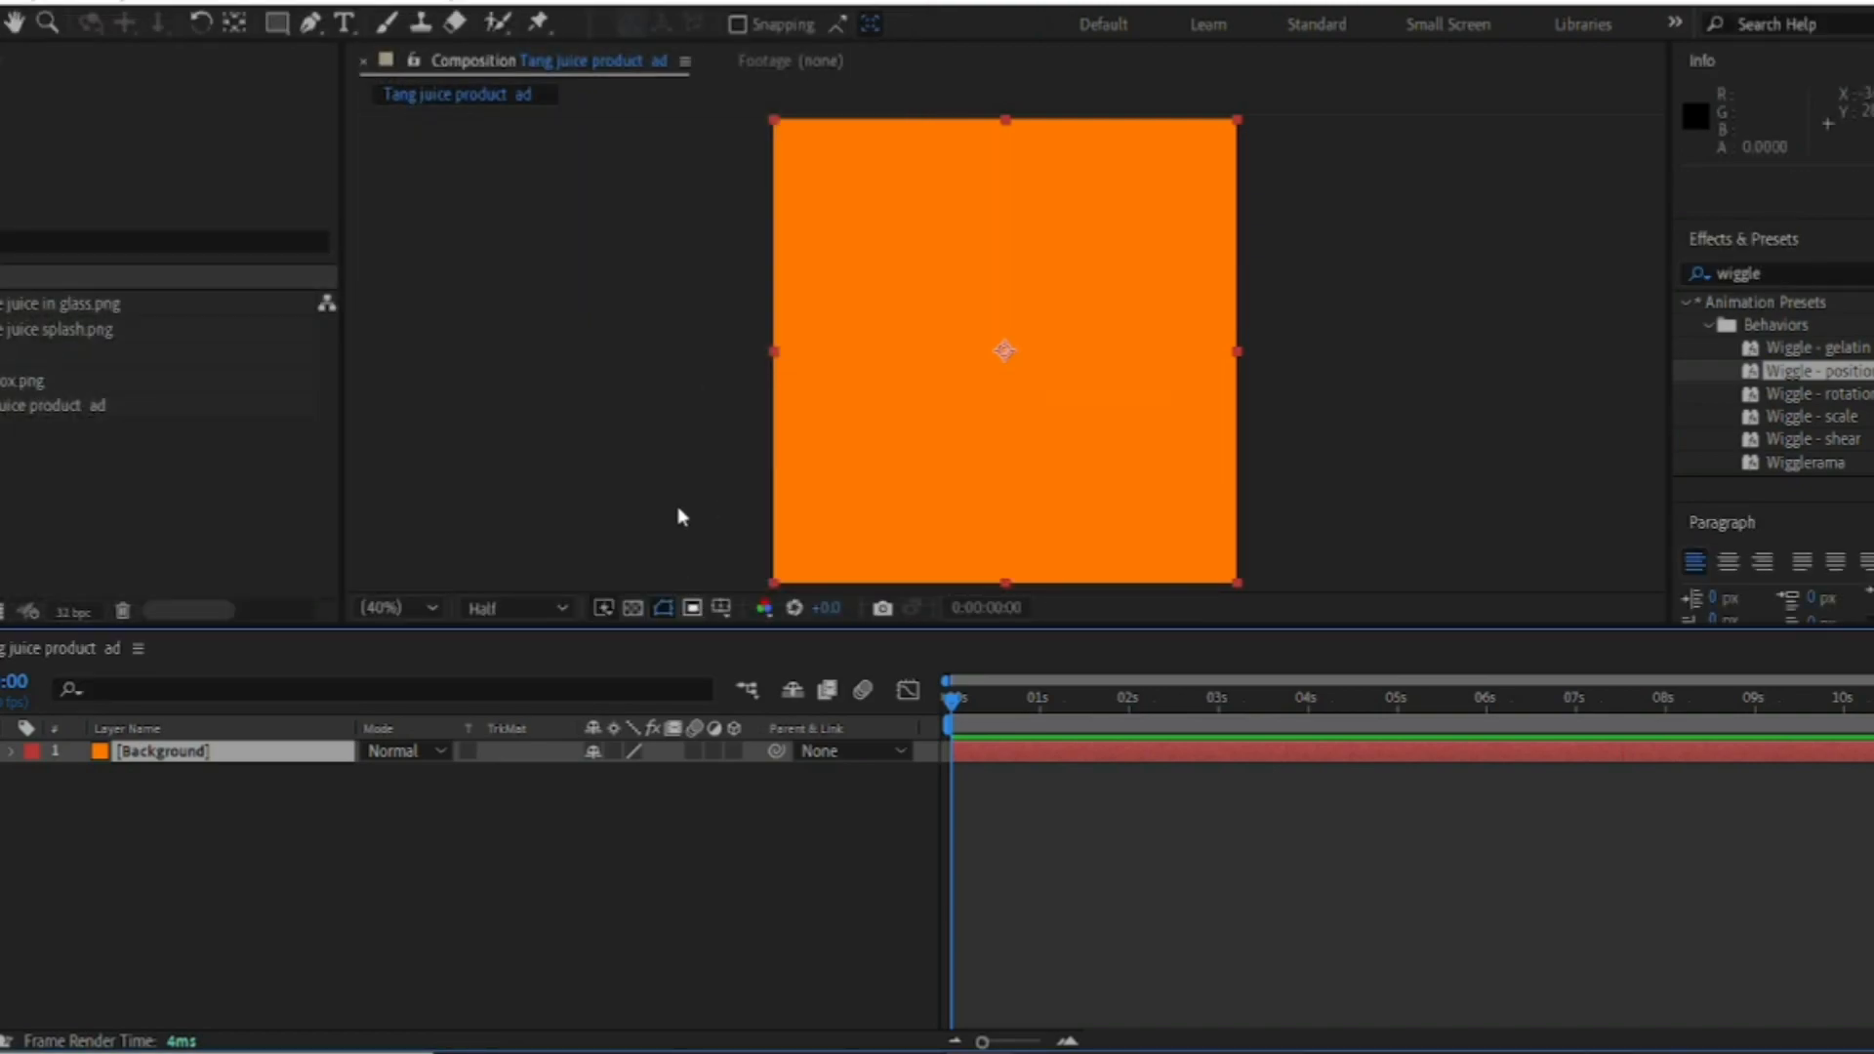
Apply the Gradient Ramp effect to the Background layer and set its ramp shape to Radial Ramp
click(1757, 276)
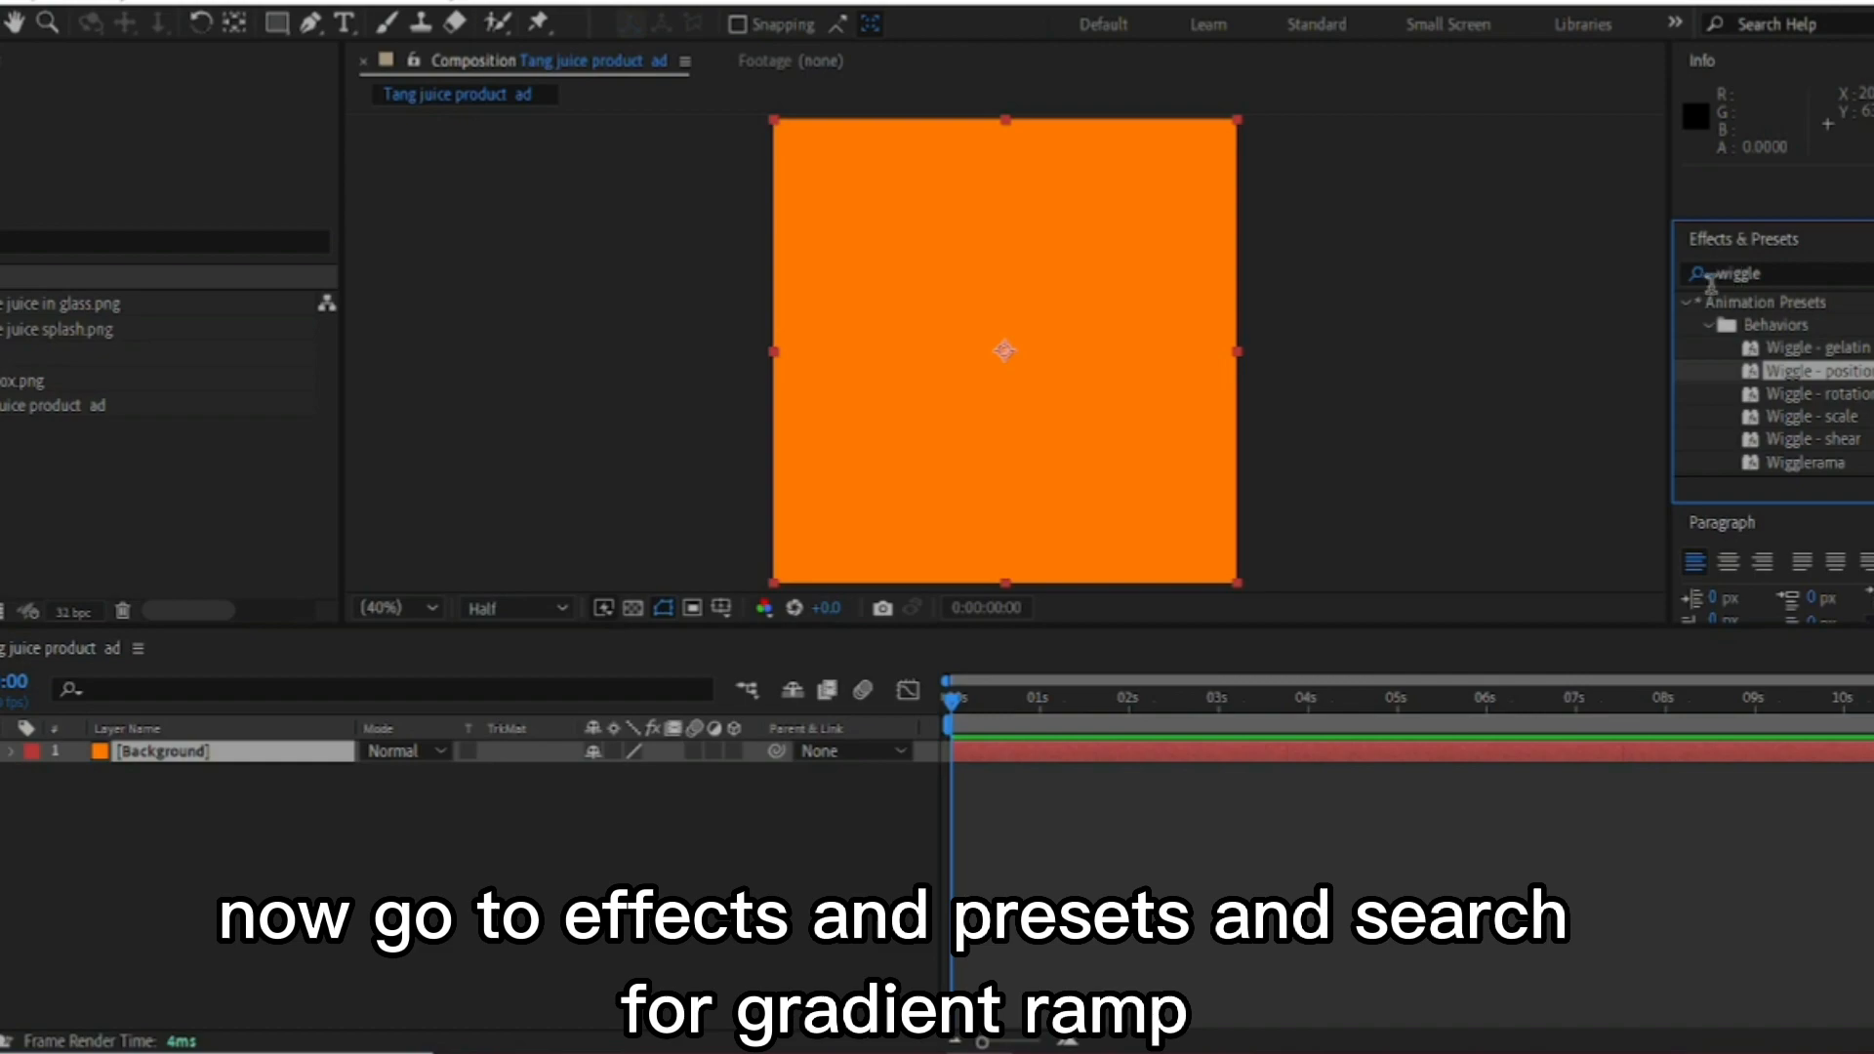
click(1742, 273)
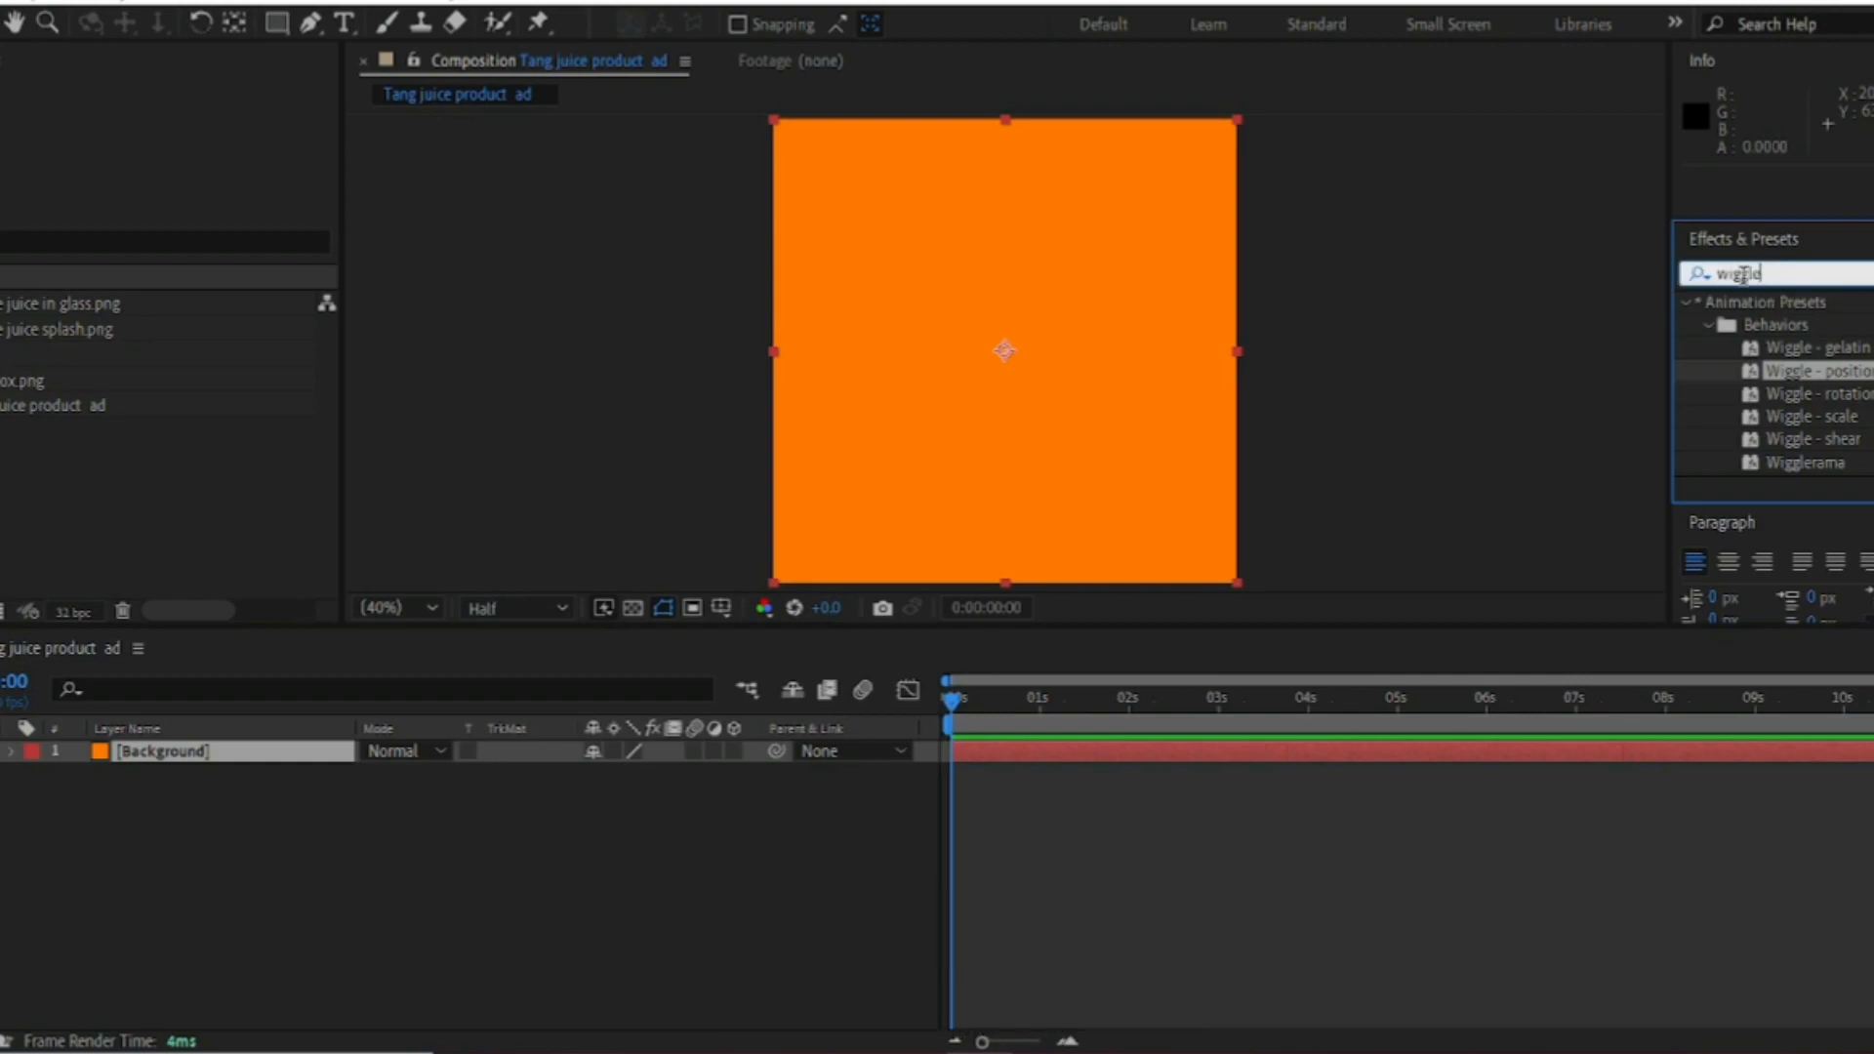
double_click(1718, 272)
text(grad)
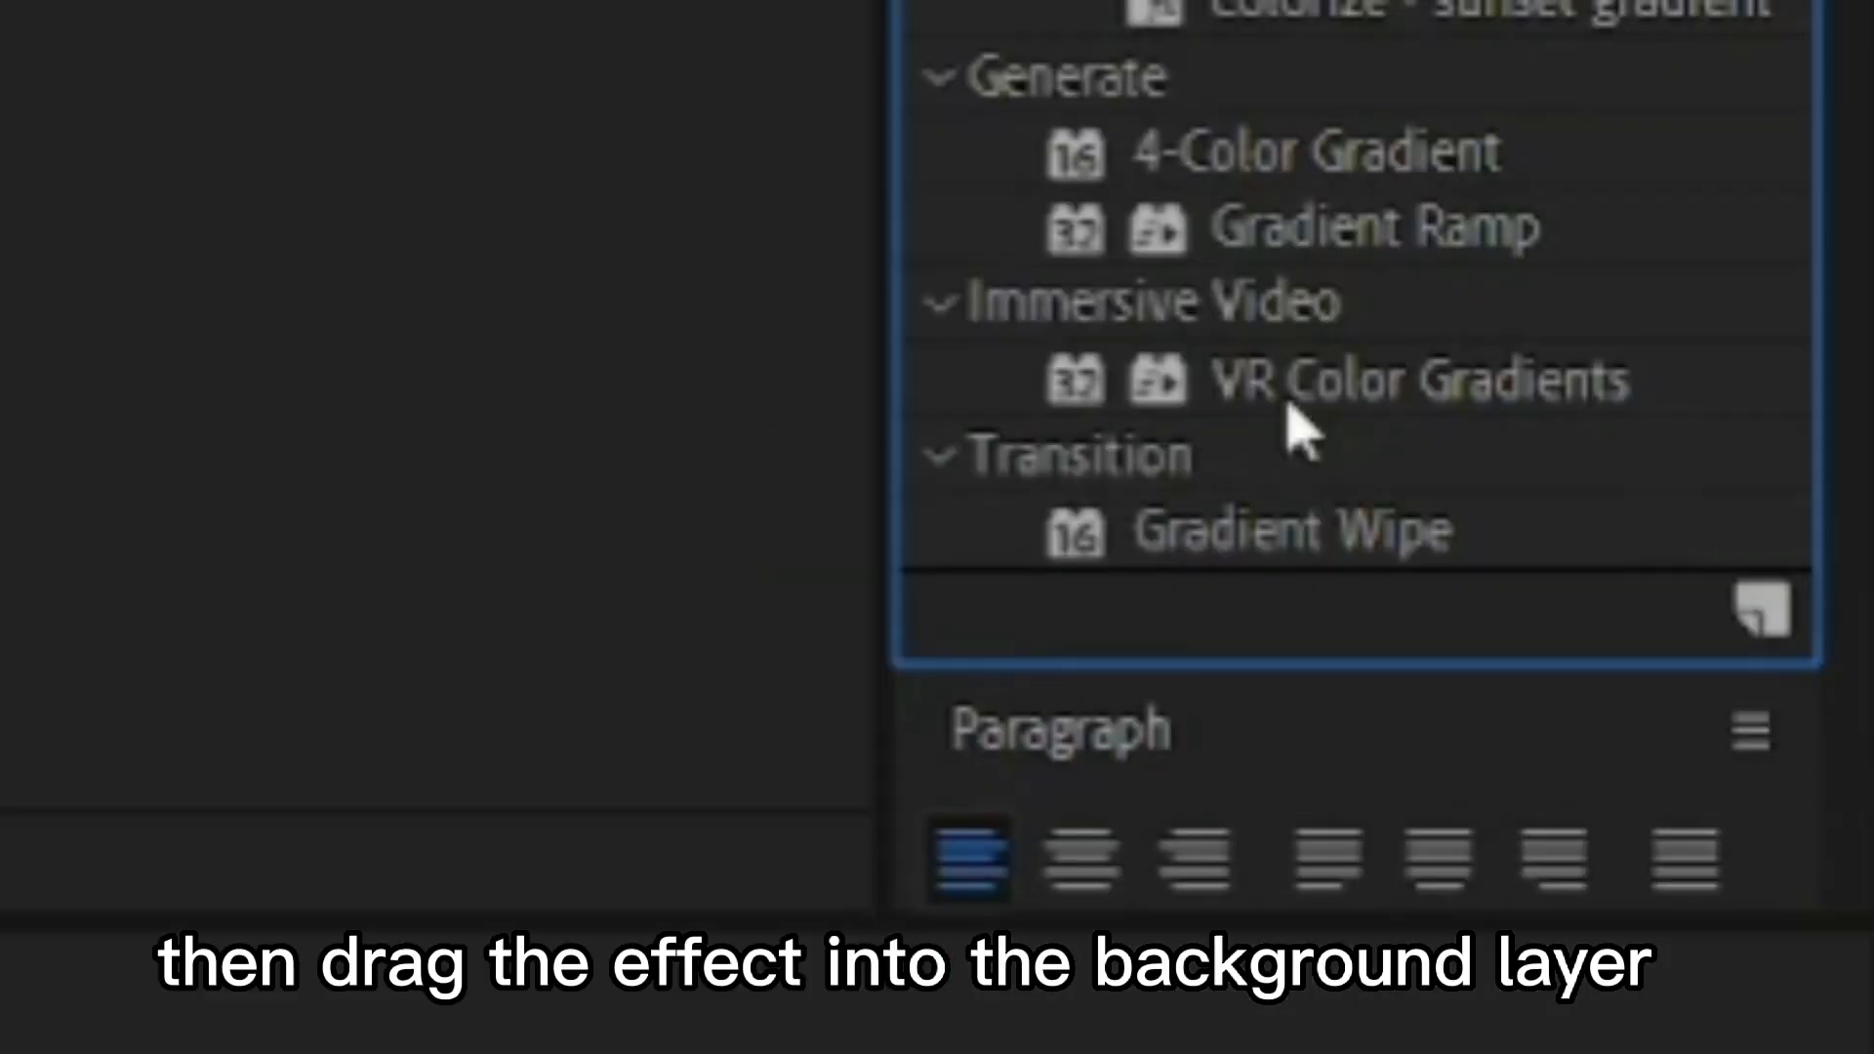
drag(1396, 234, 1554, 747)
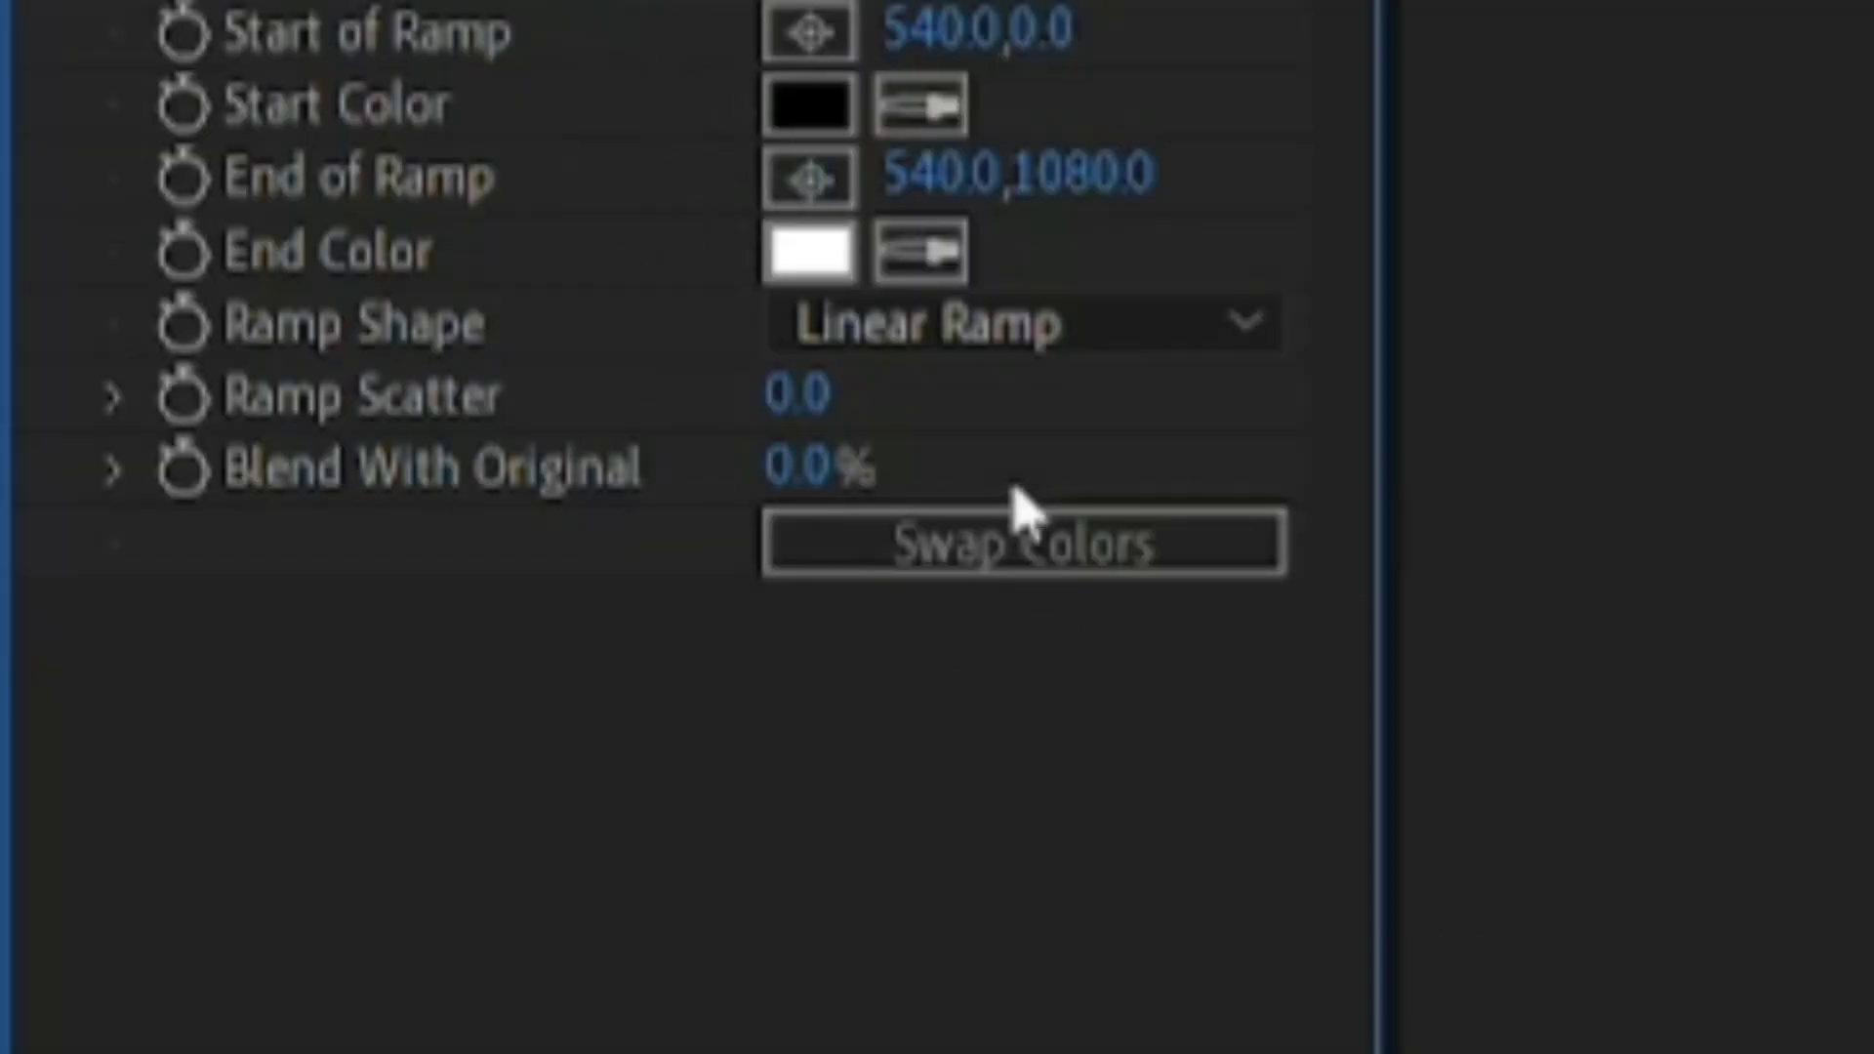
click(1033, 332)
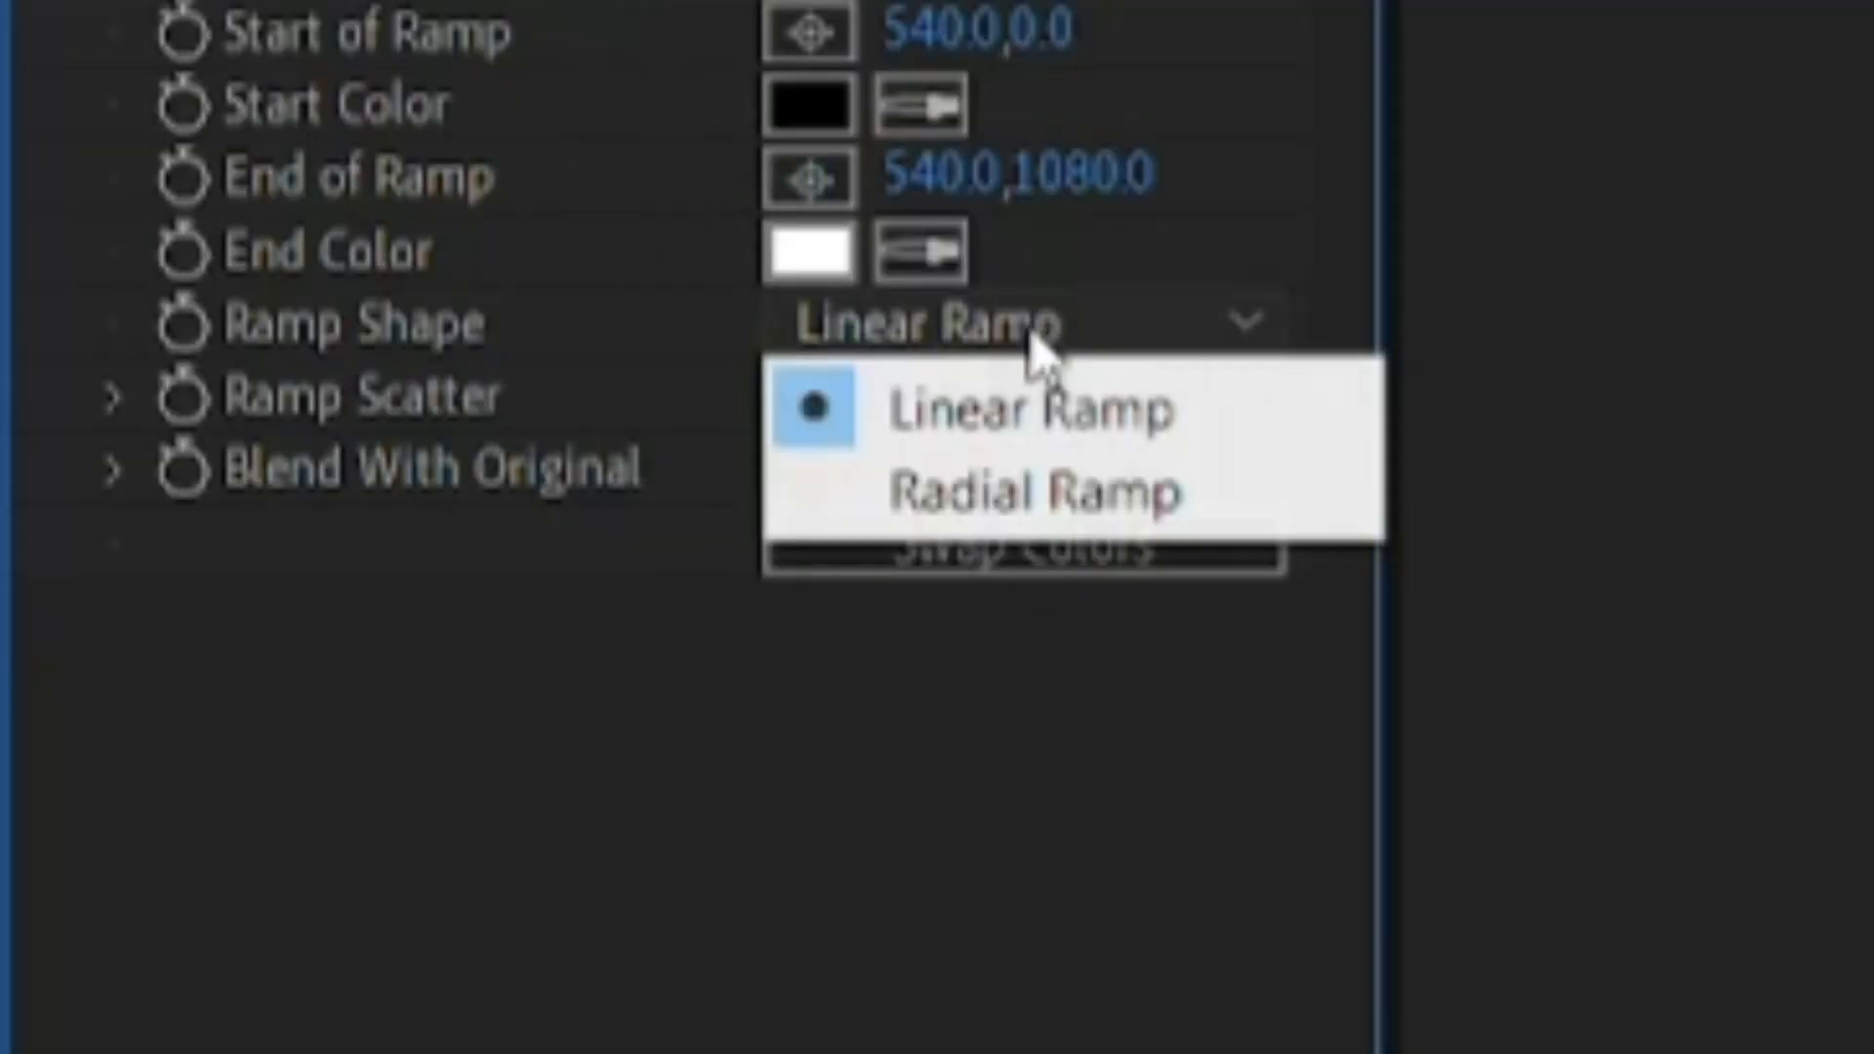
click(1156, 488)
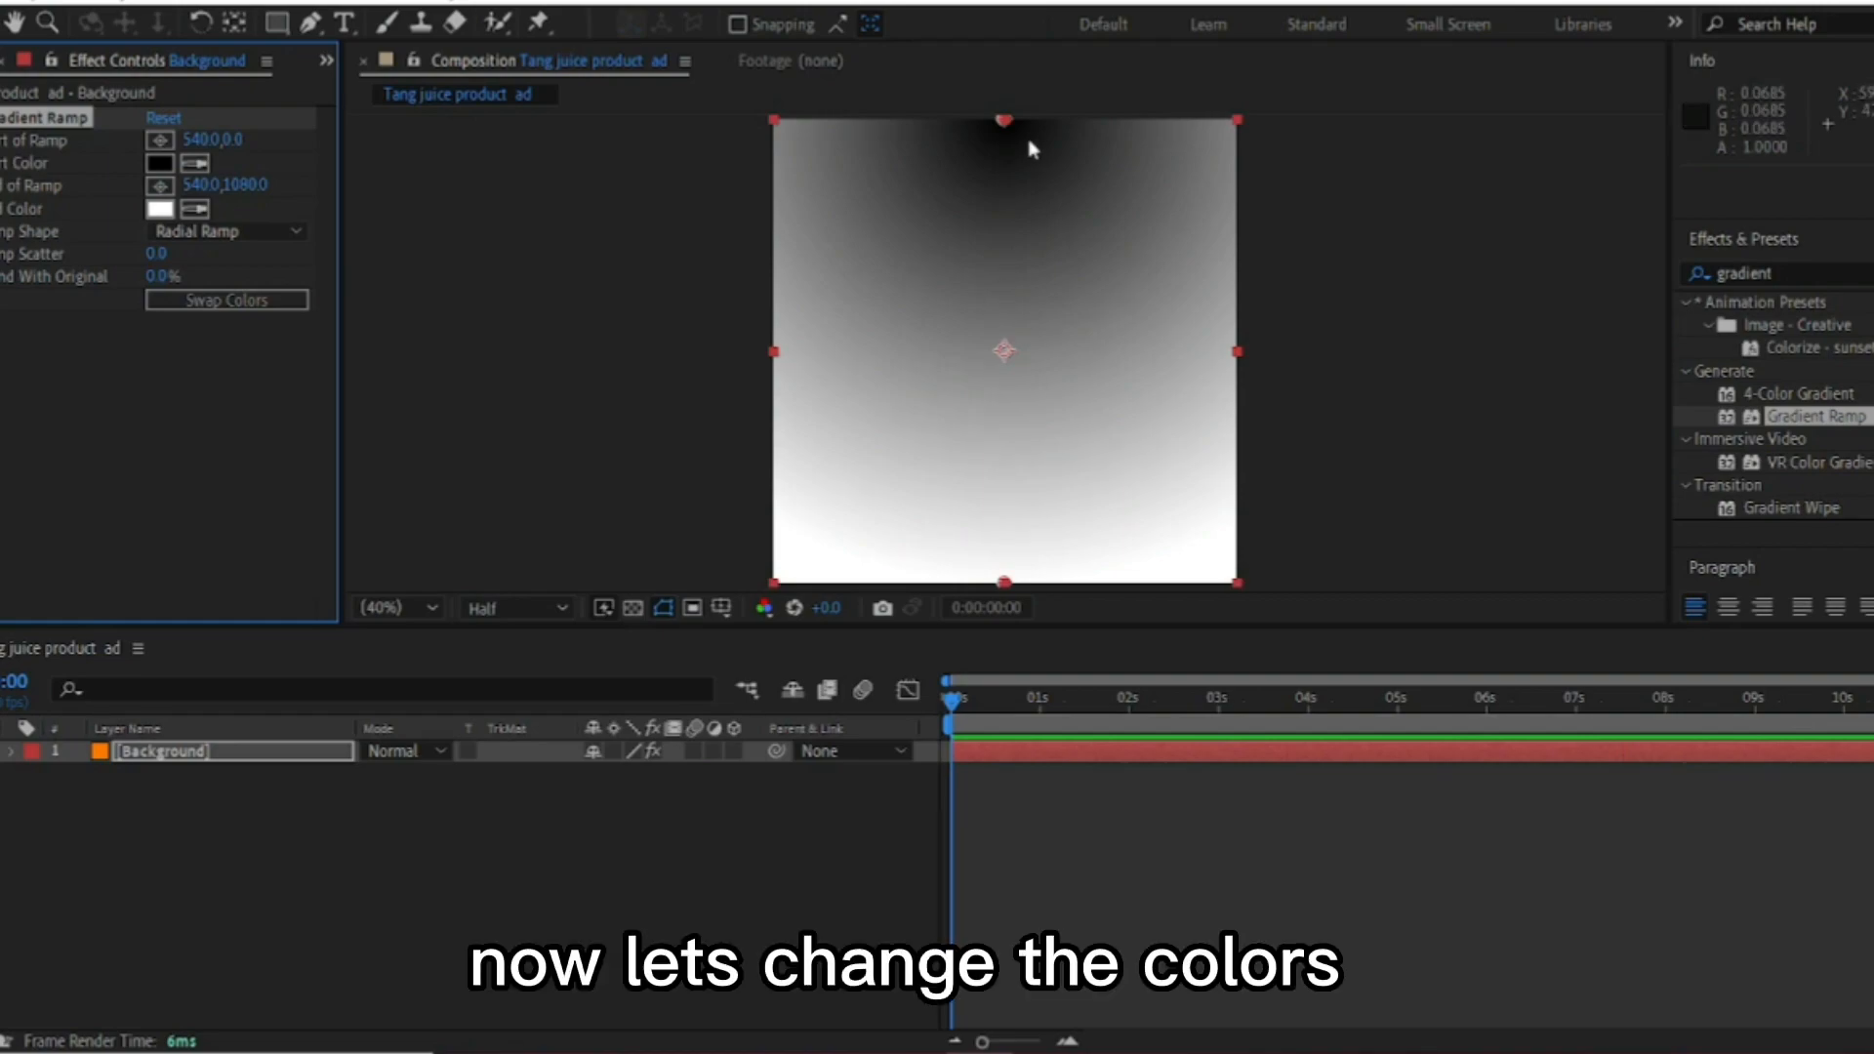
Set the gradient ramp's end colour to orange FF7900, sampled from the Background layer's colour swatch
click(157, 211)
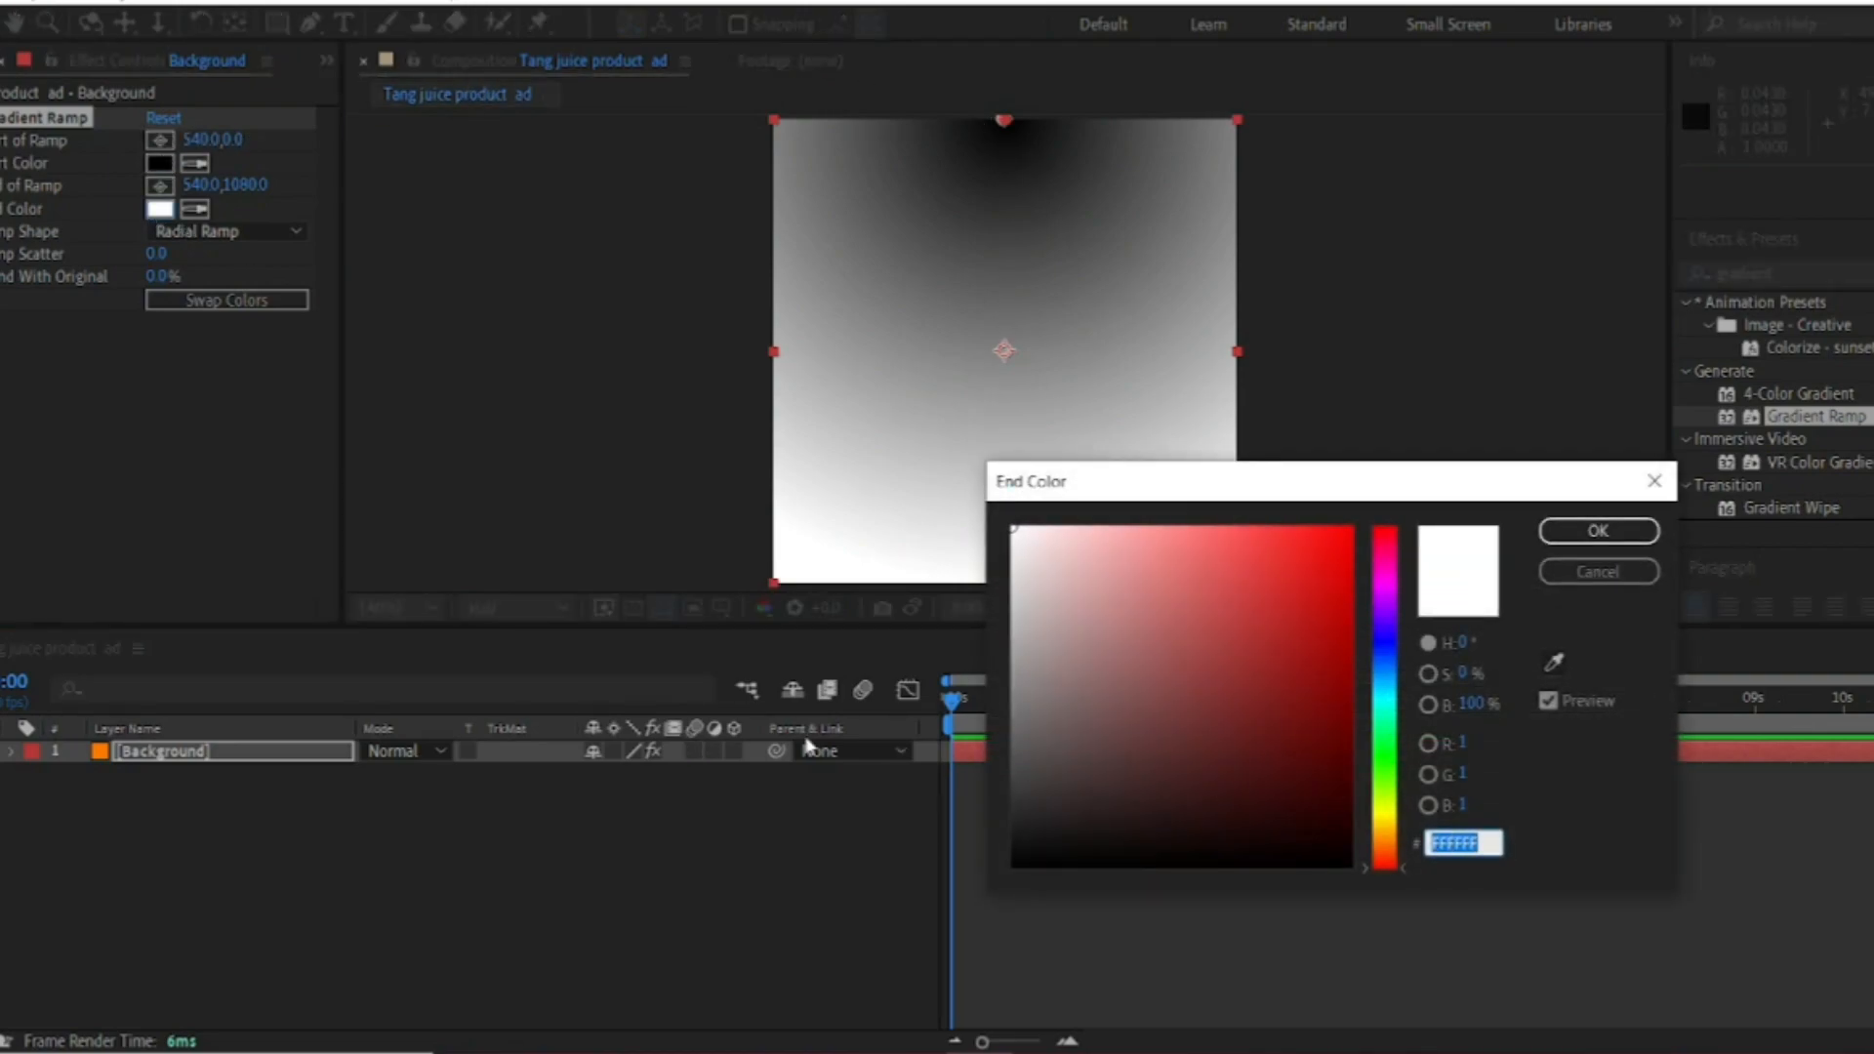
click(1553, 662)
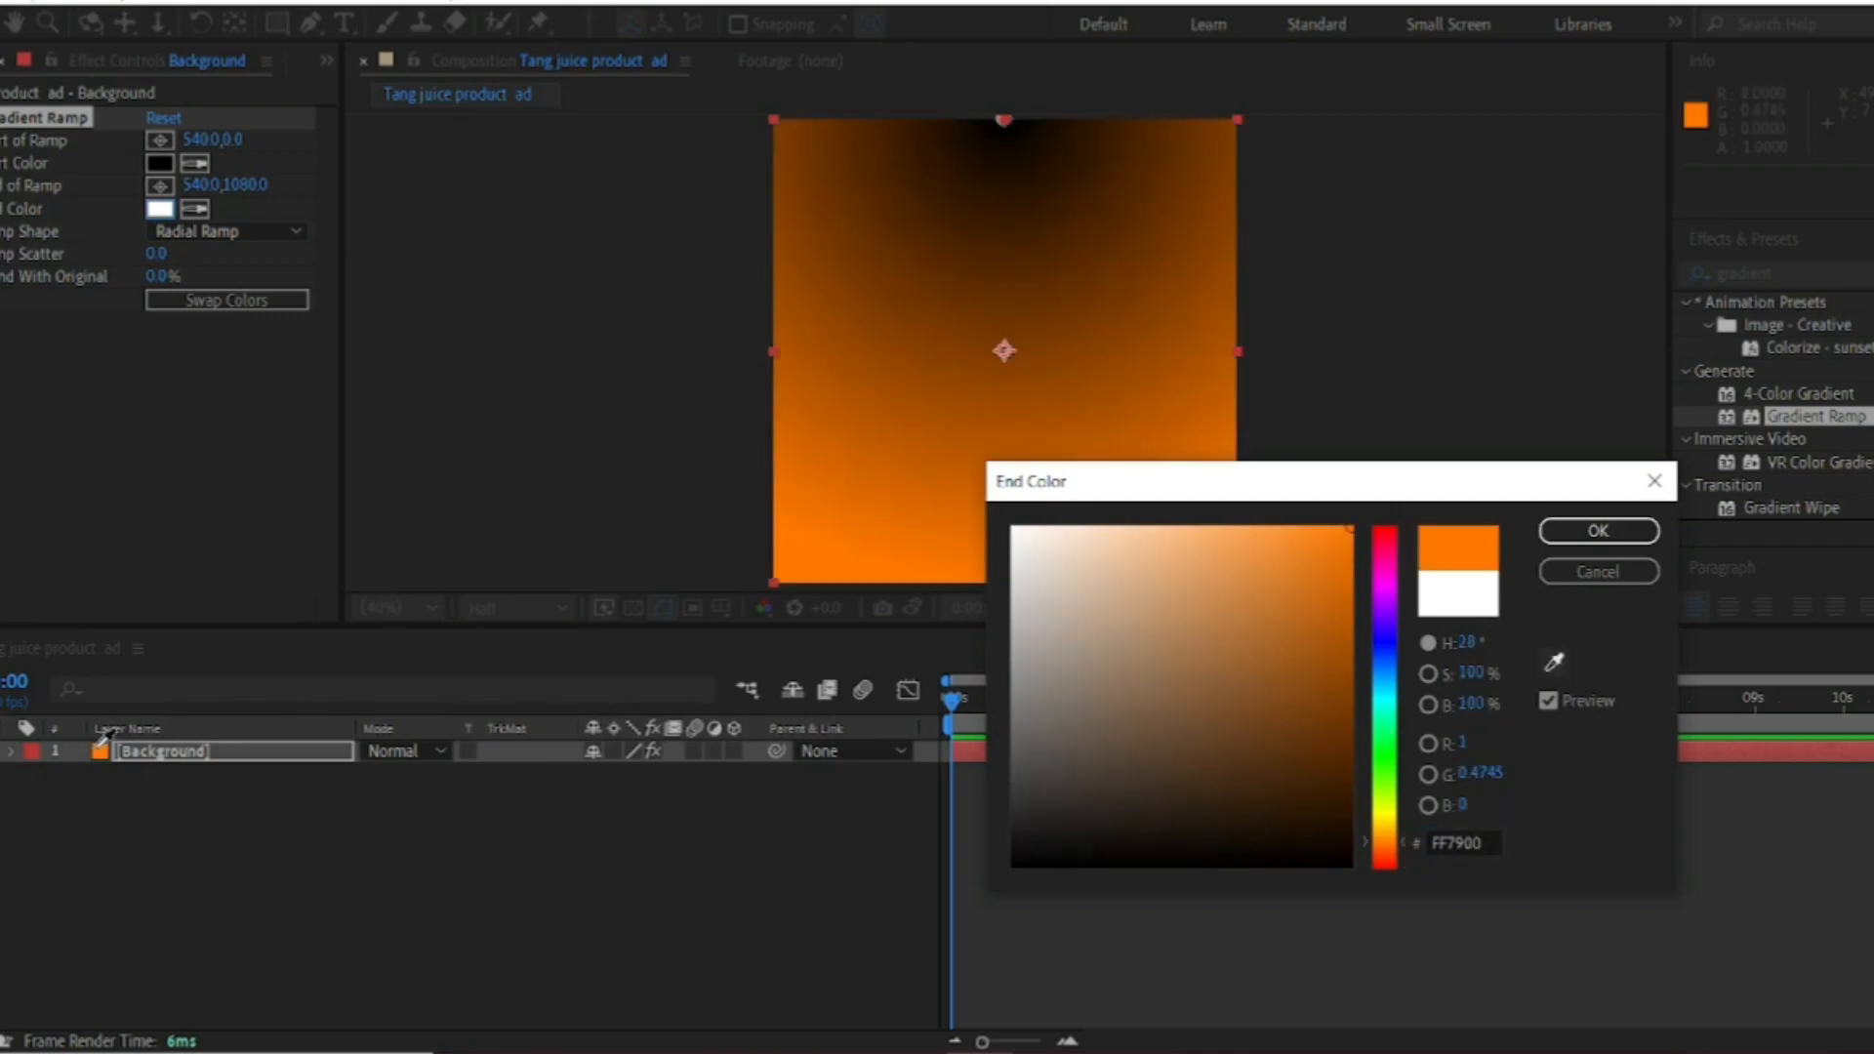
click(101, 752)
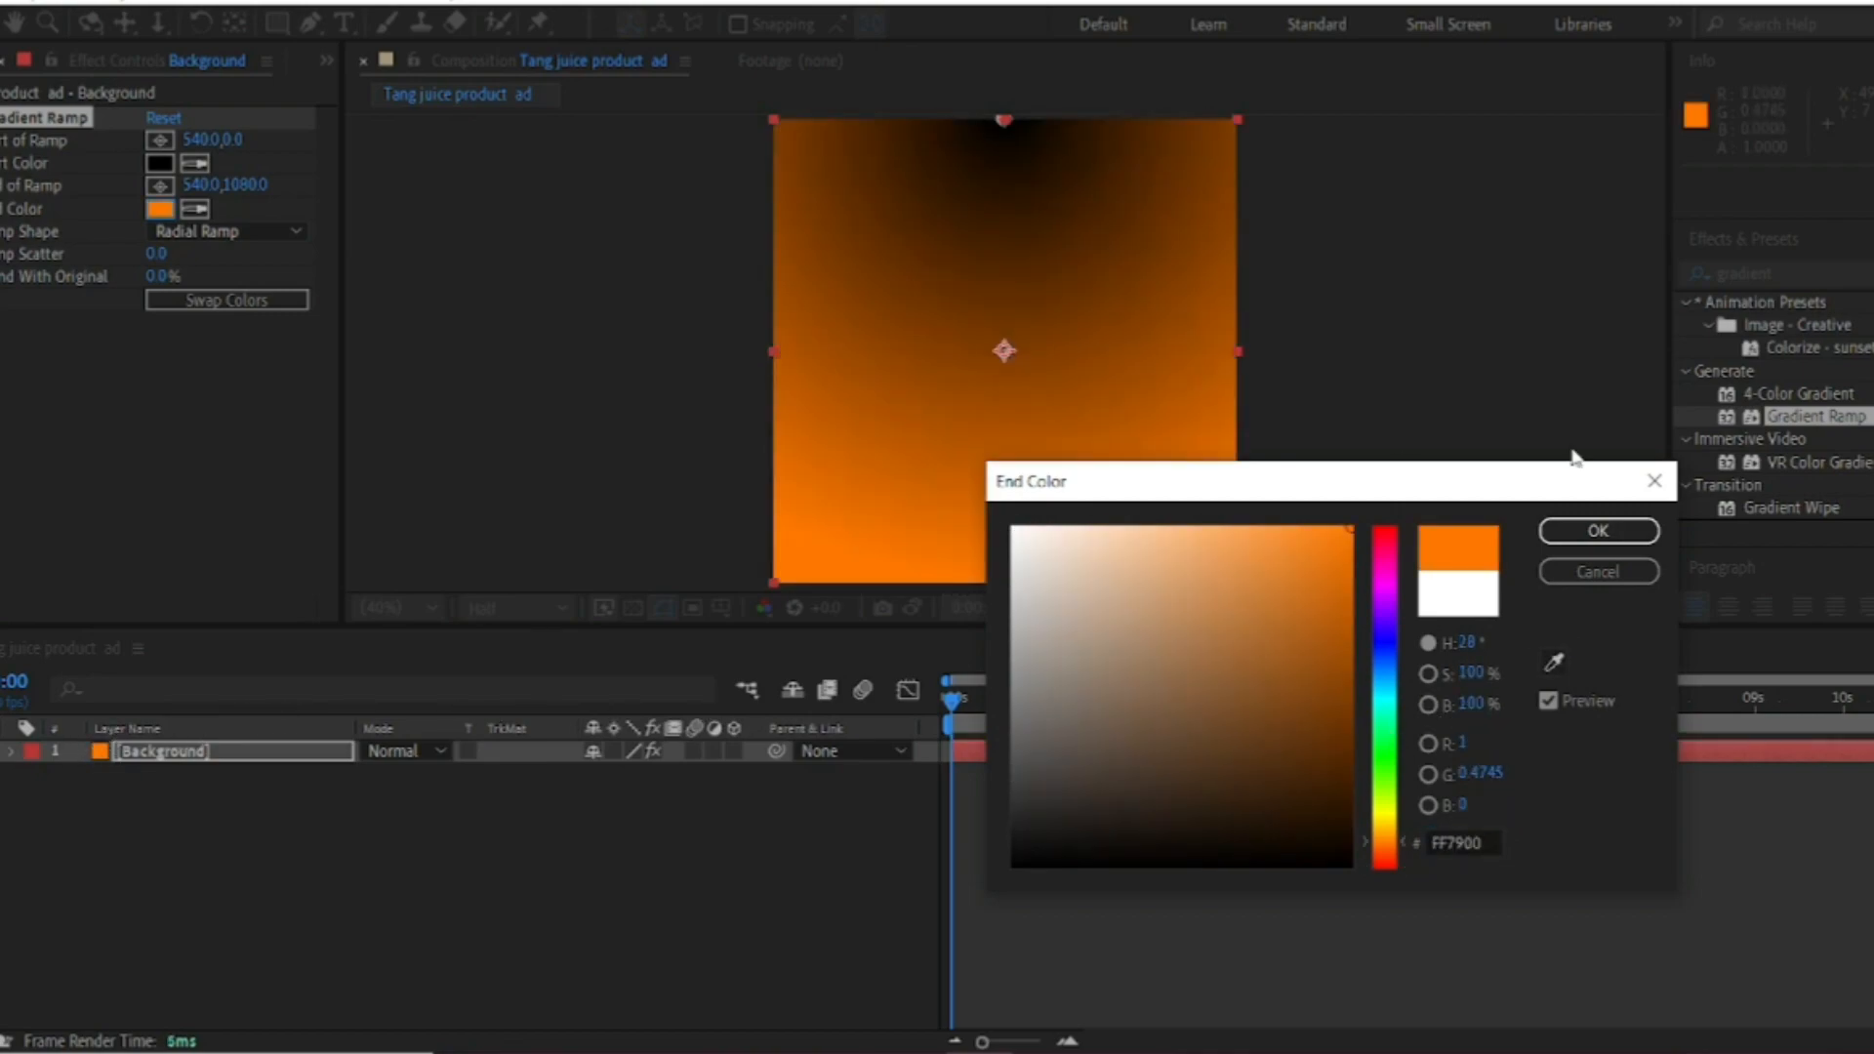
click(1610, 533)
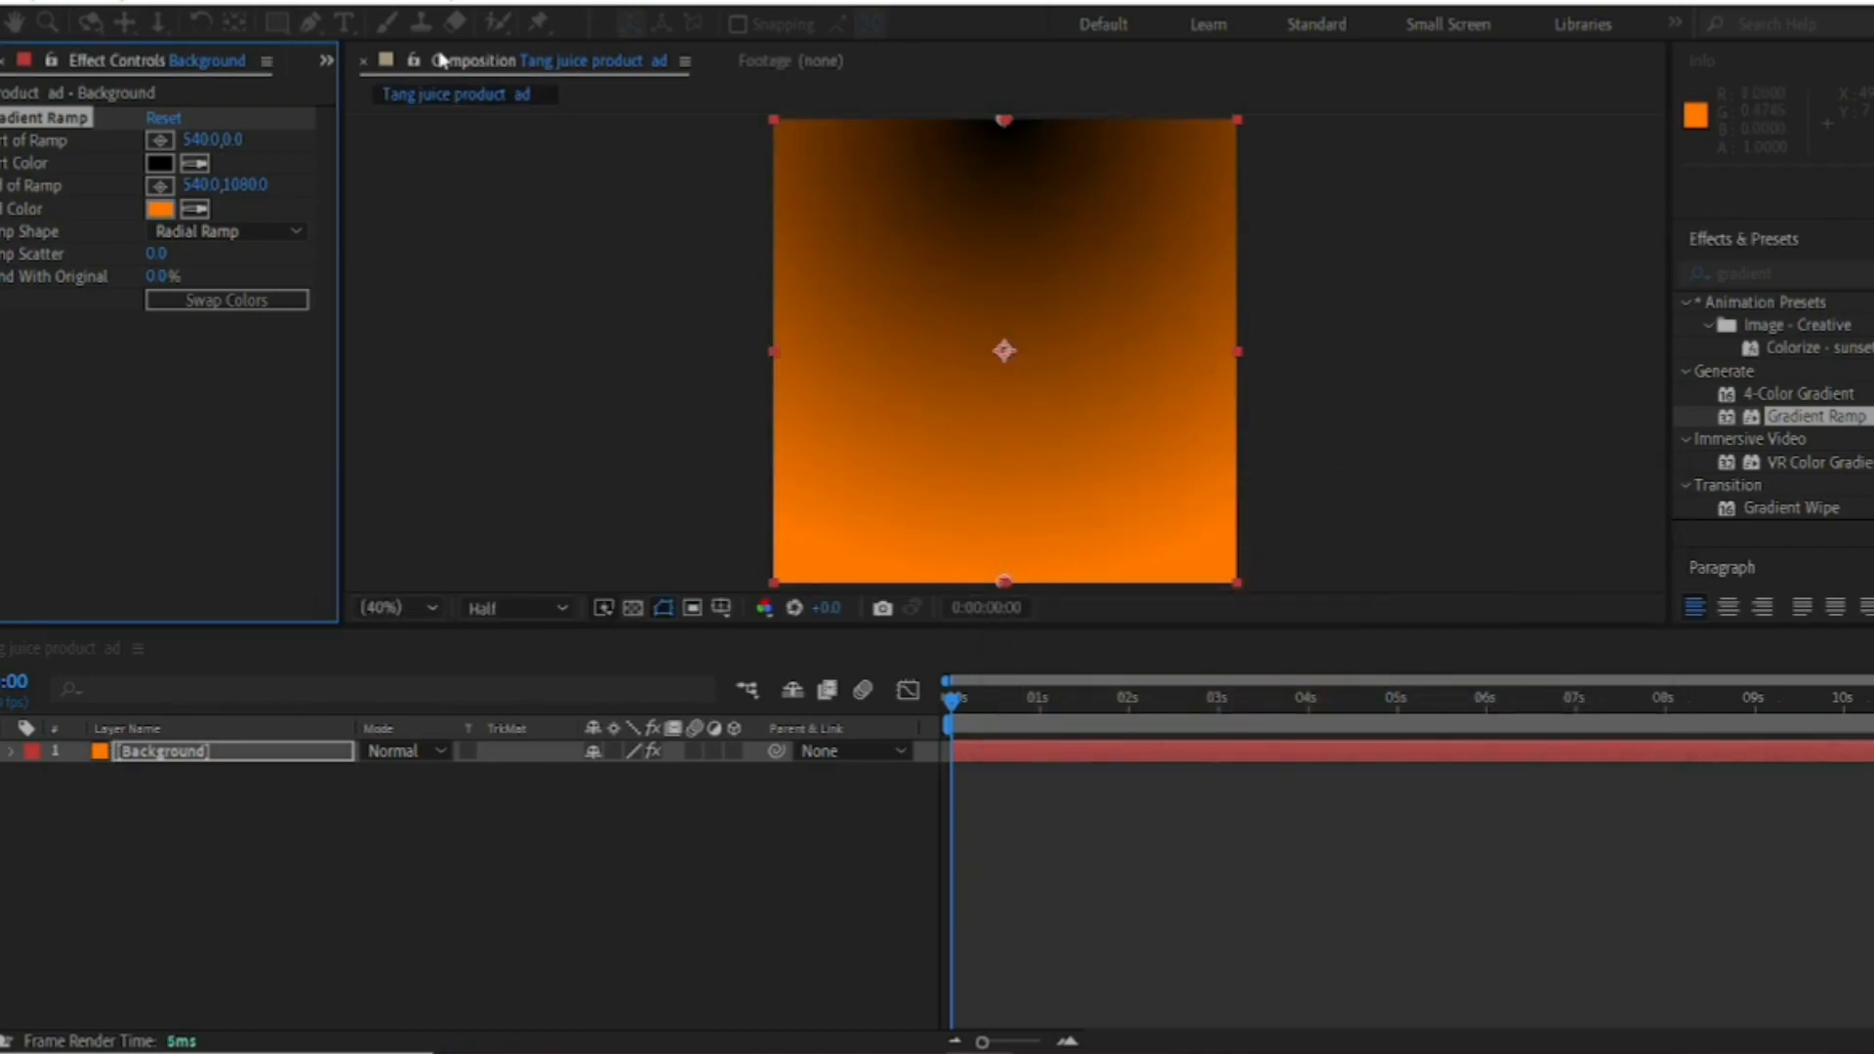
Set the gradient ramp's start colour to a warm yellow and move the ramp's start point to the composition's centre
click(160, 163)
click(1037, 529)
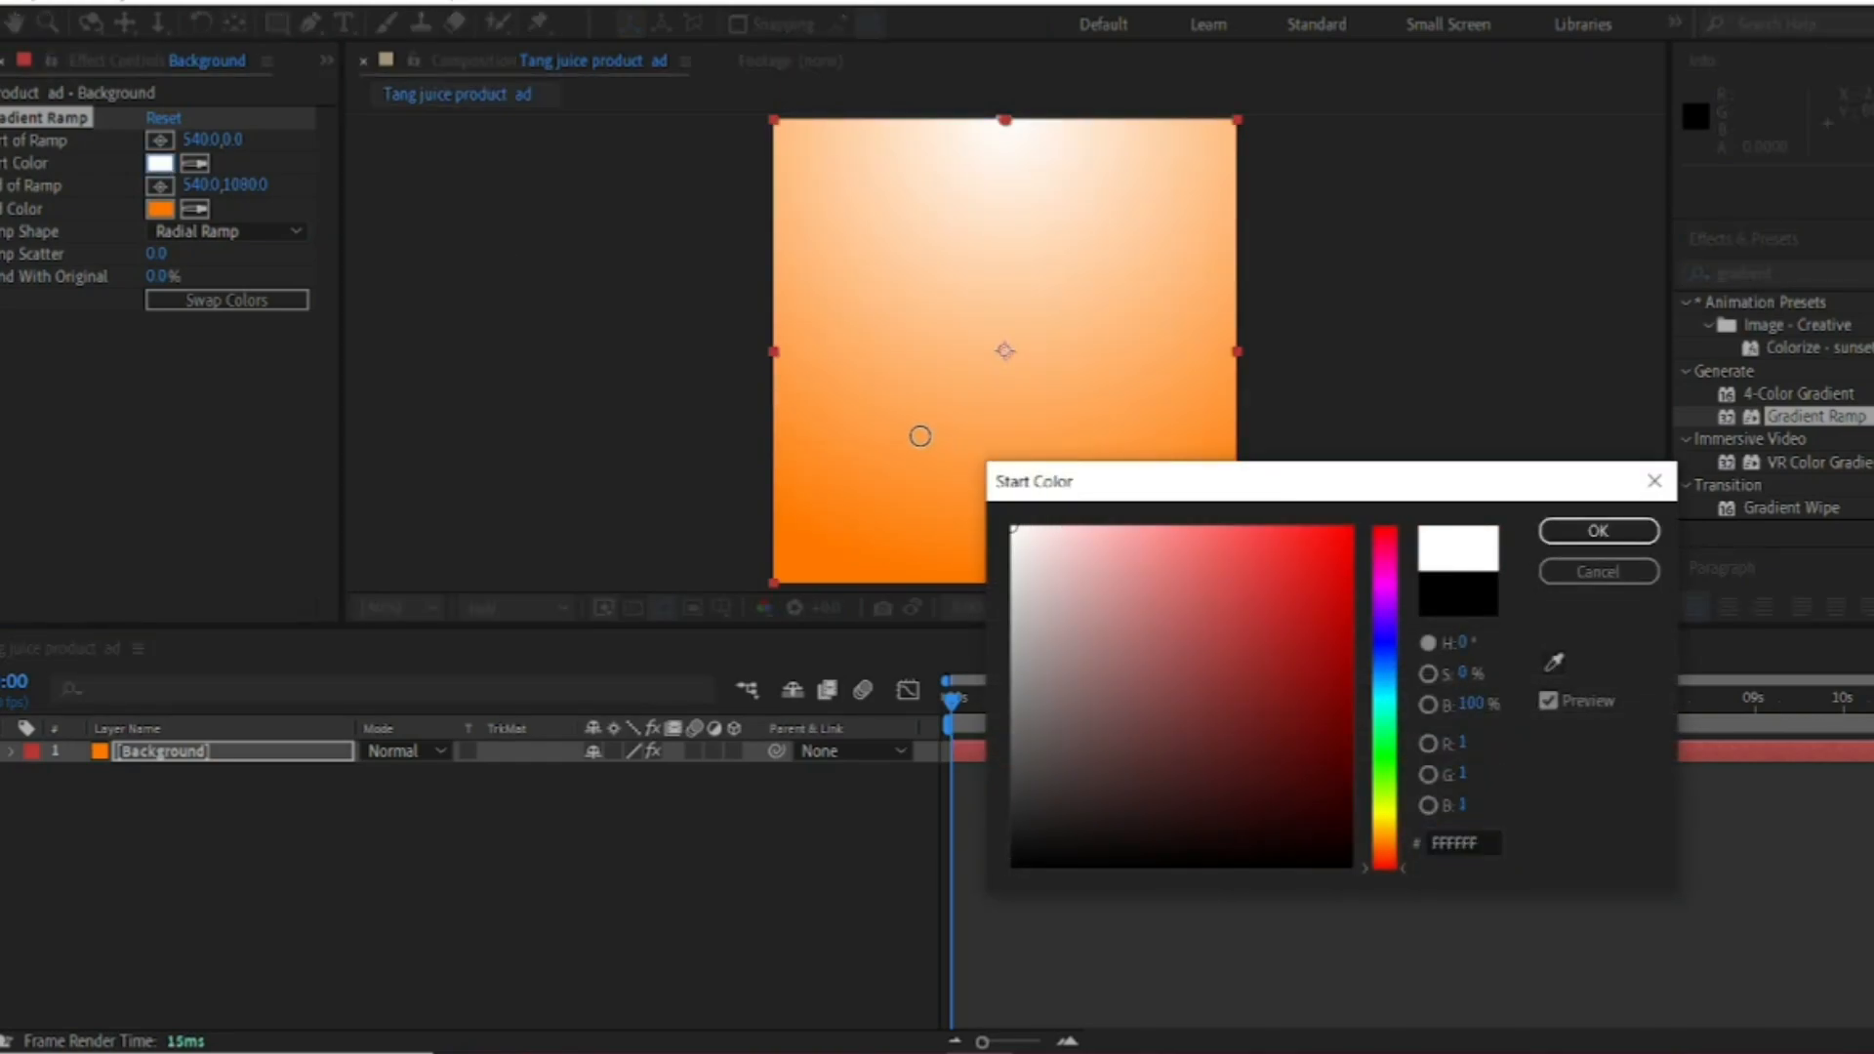
drag(1045, 476, 987, 435)
mouse_move(1395, 854)
mouse_down()
mouse_move(1396, 823)
mouse_move(1396, 839)
mouse_up()
mouse_move(1347, 761)
mouse_down()
mouse_move(1272, 507)
mouse_move(1180, 406)
mouse_move(1376, 392)
mouse_up()
click(1391, 828)
drag(1390, 827, 1386, 823)
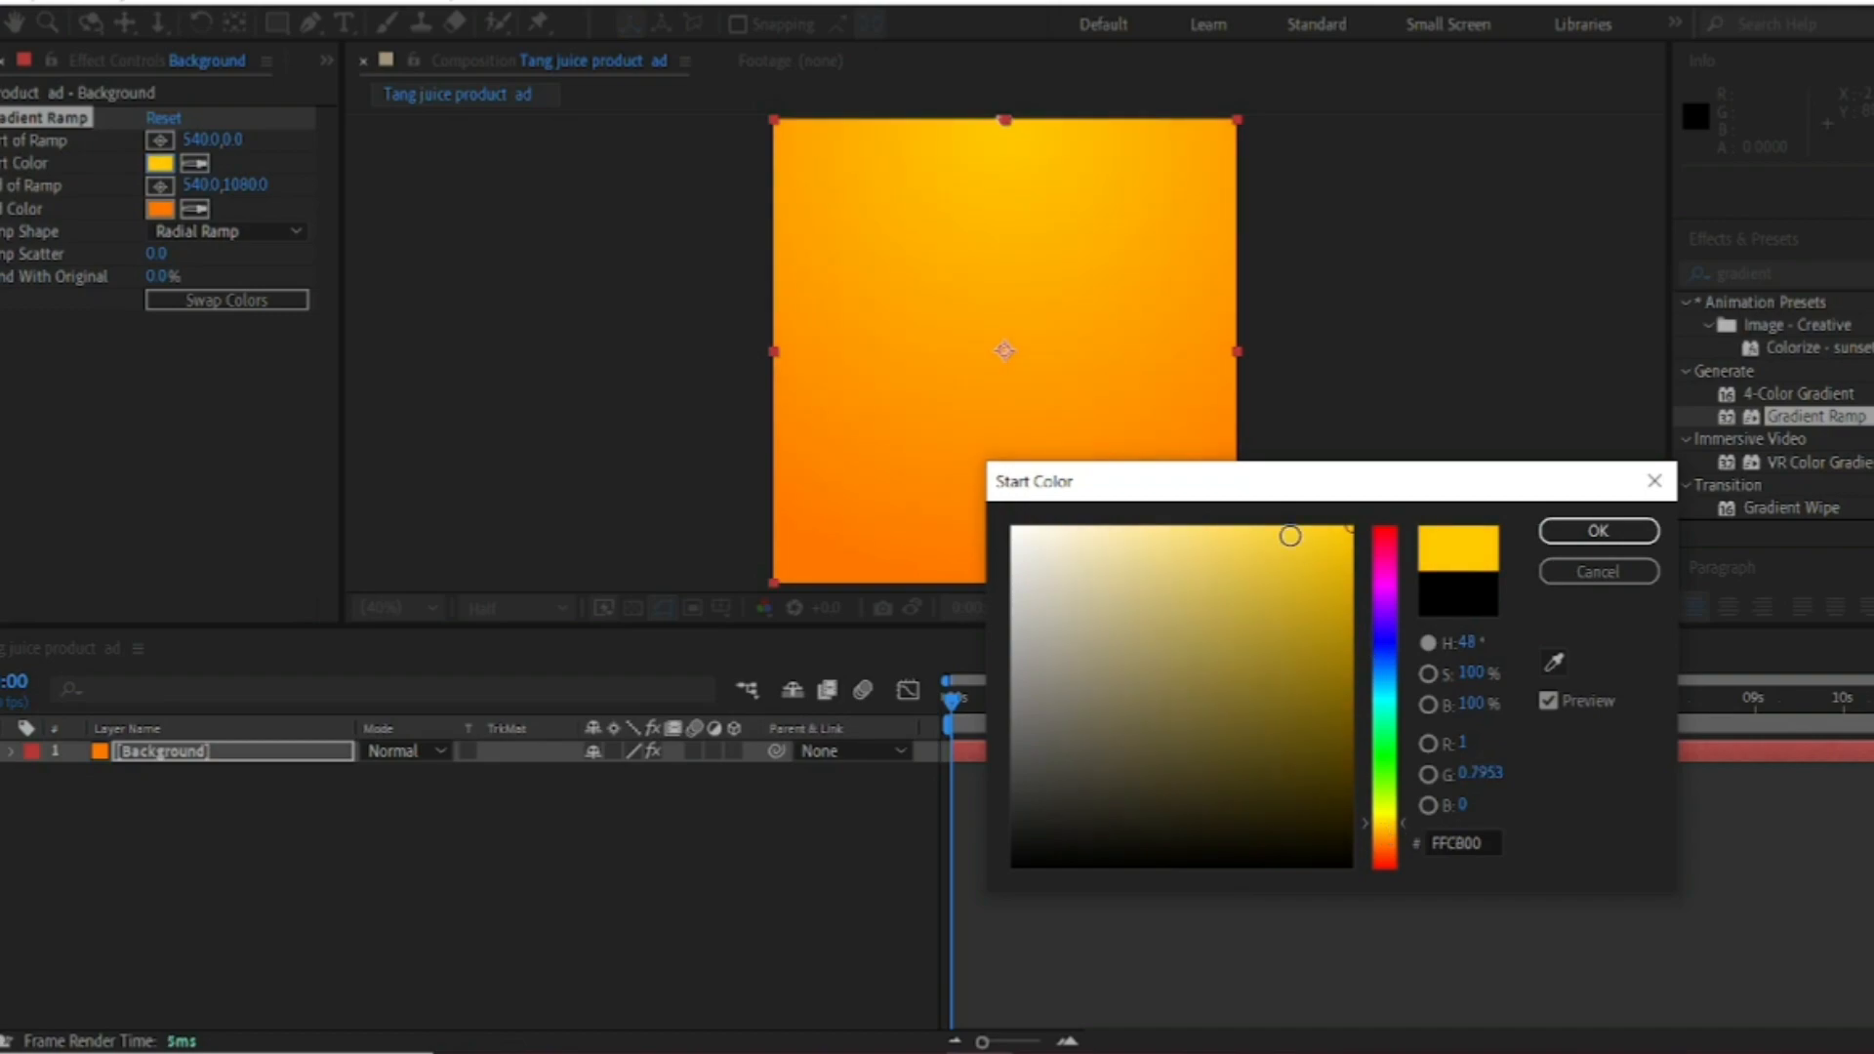
drag(1289, 535, 1201, 486)
click(1384, 832)
click(1306, 561)
click(1597, 530)
drag(1006, 120, 1005, 355)
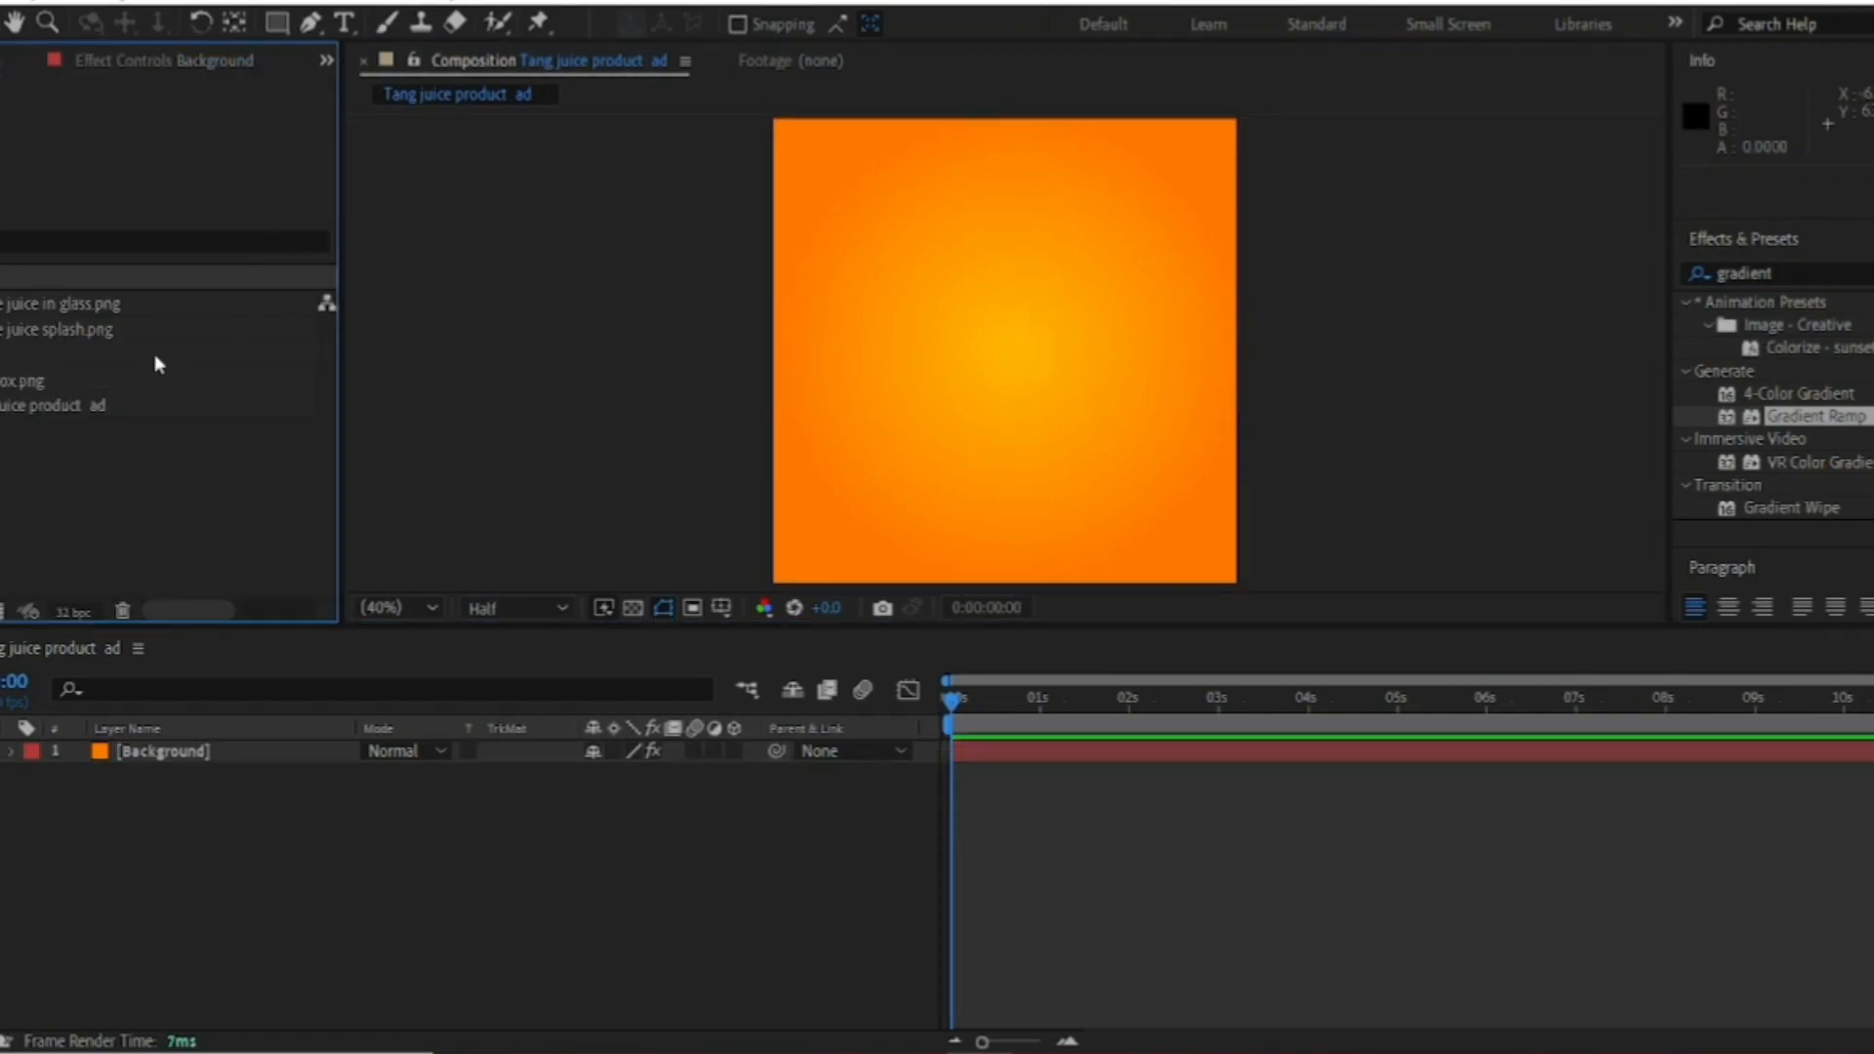
Add the glass, Tang box and splash PNGs above the background, scaled to 27%, 61% and 70.9 by 89%, and group them centrally
drag(29, 334, 222, 758)
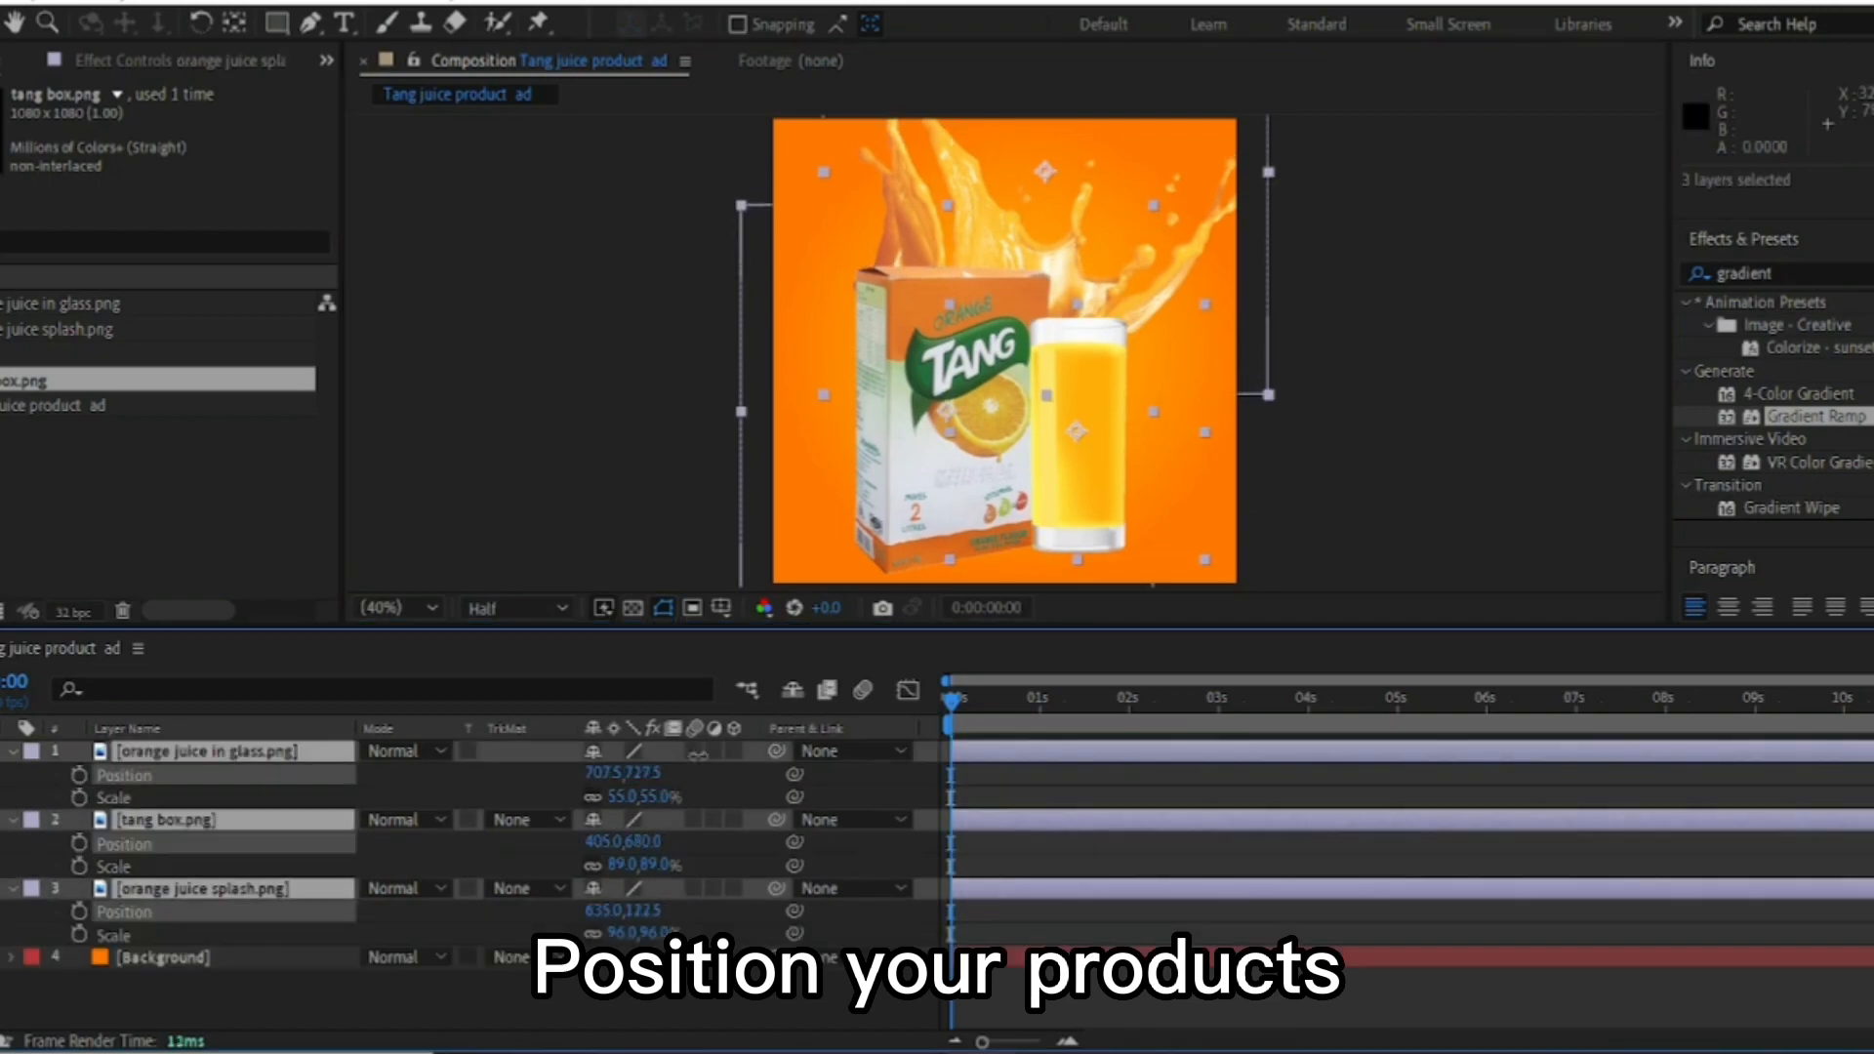
drag(639, 935, 710, 945)
drag(1284, 180, 1188, 263)
Pre-compose the glass, Tang box and splash layers as "Tang layer", moving all attributes into the new composition
click(222, 903)
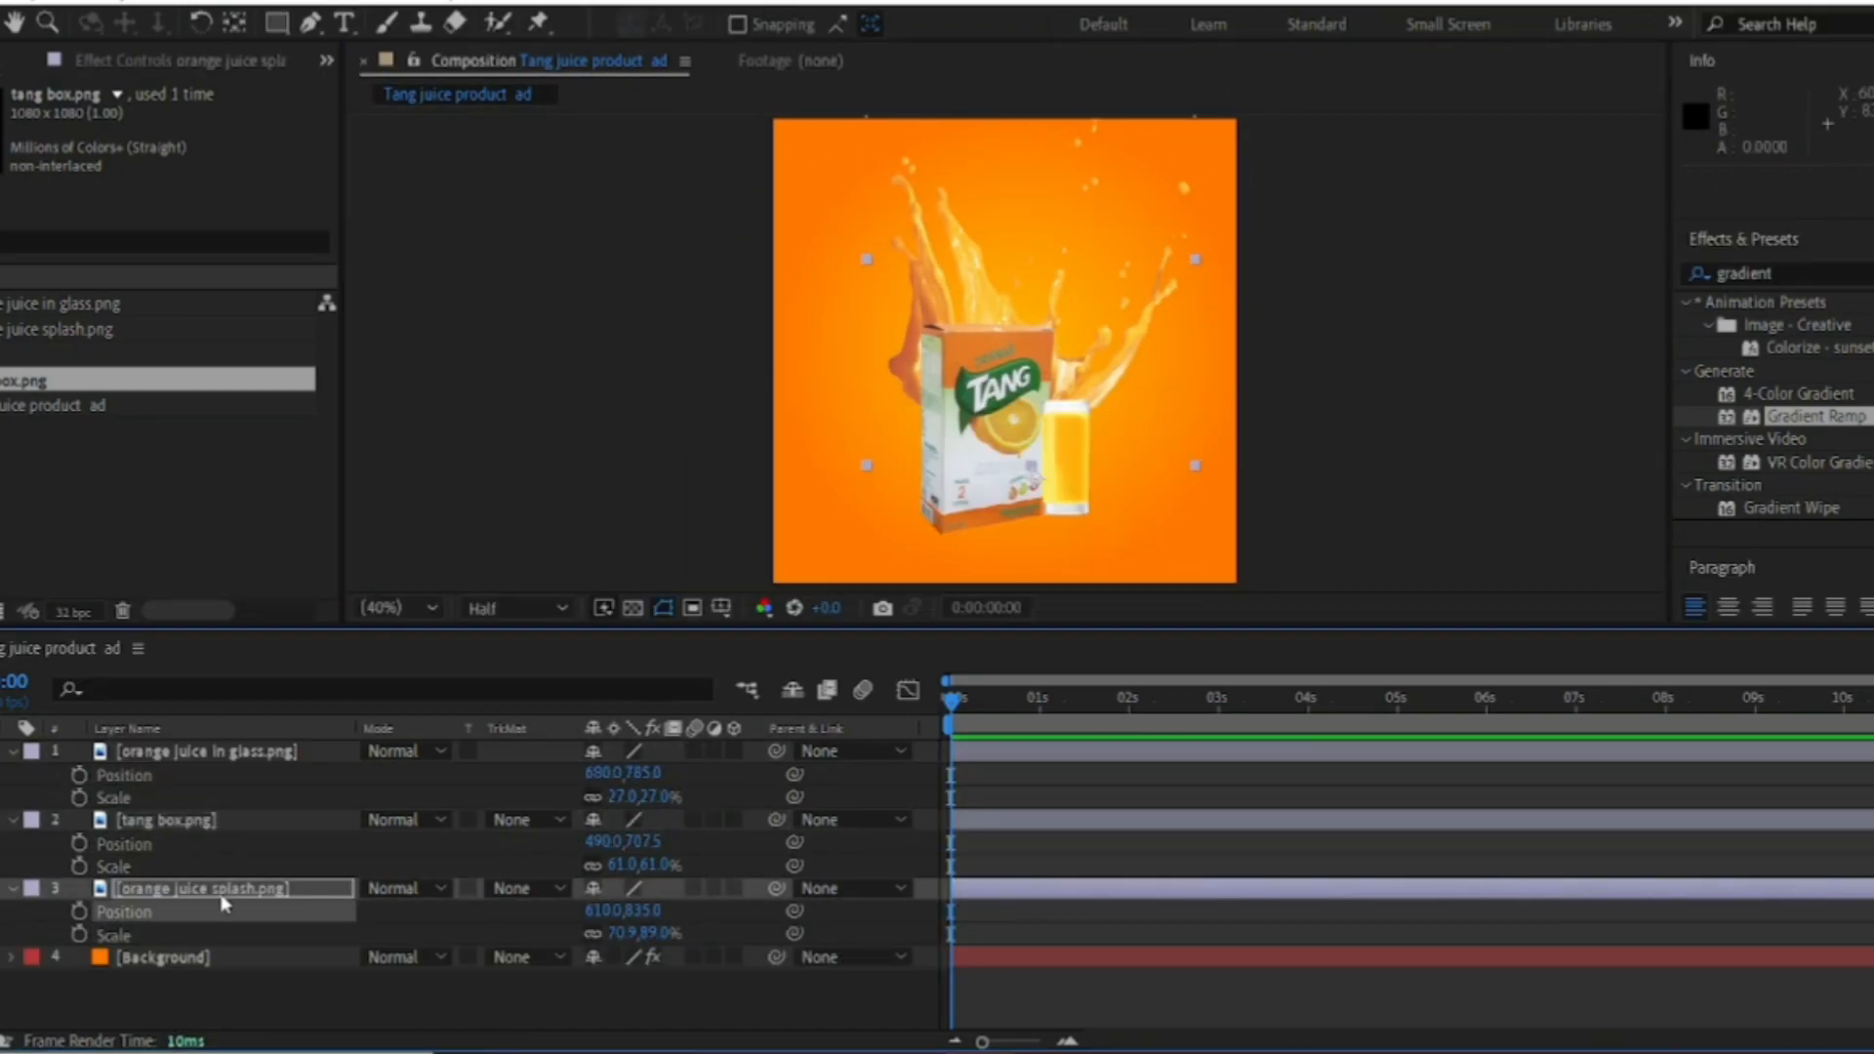
click(223, 887)
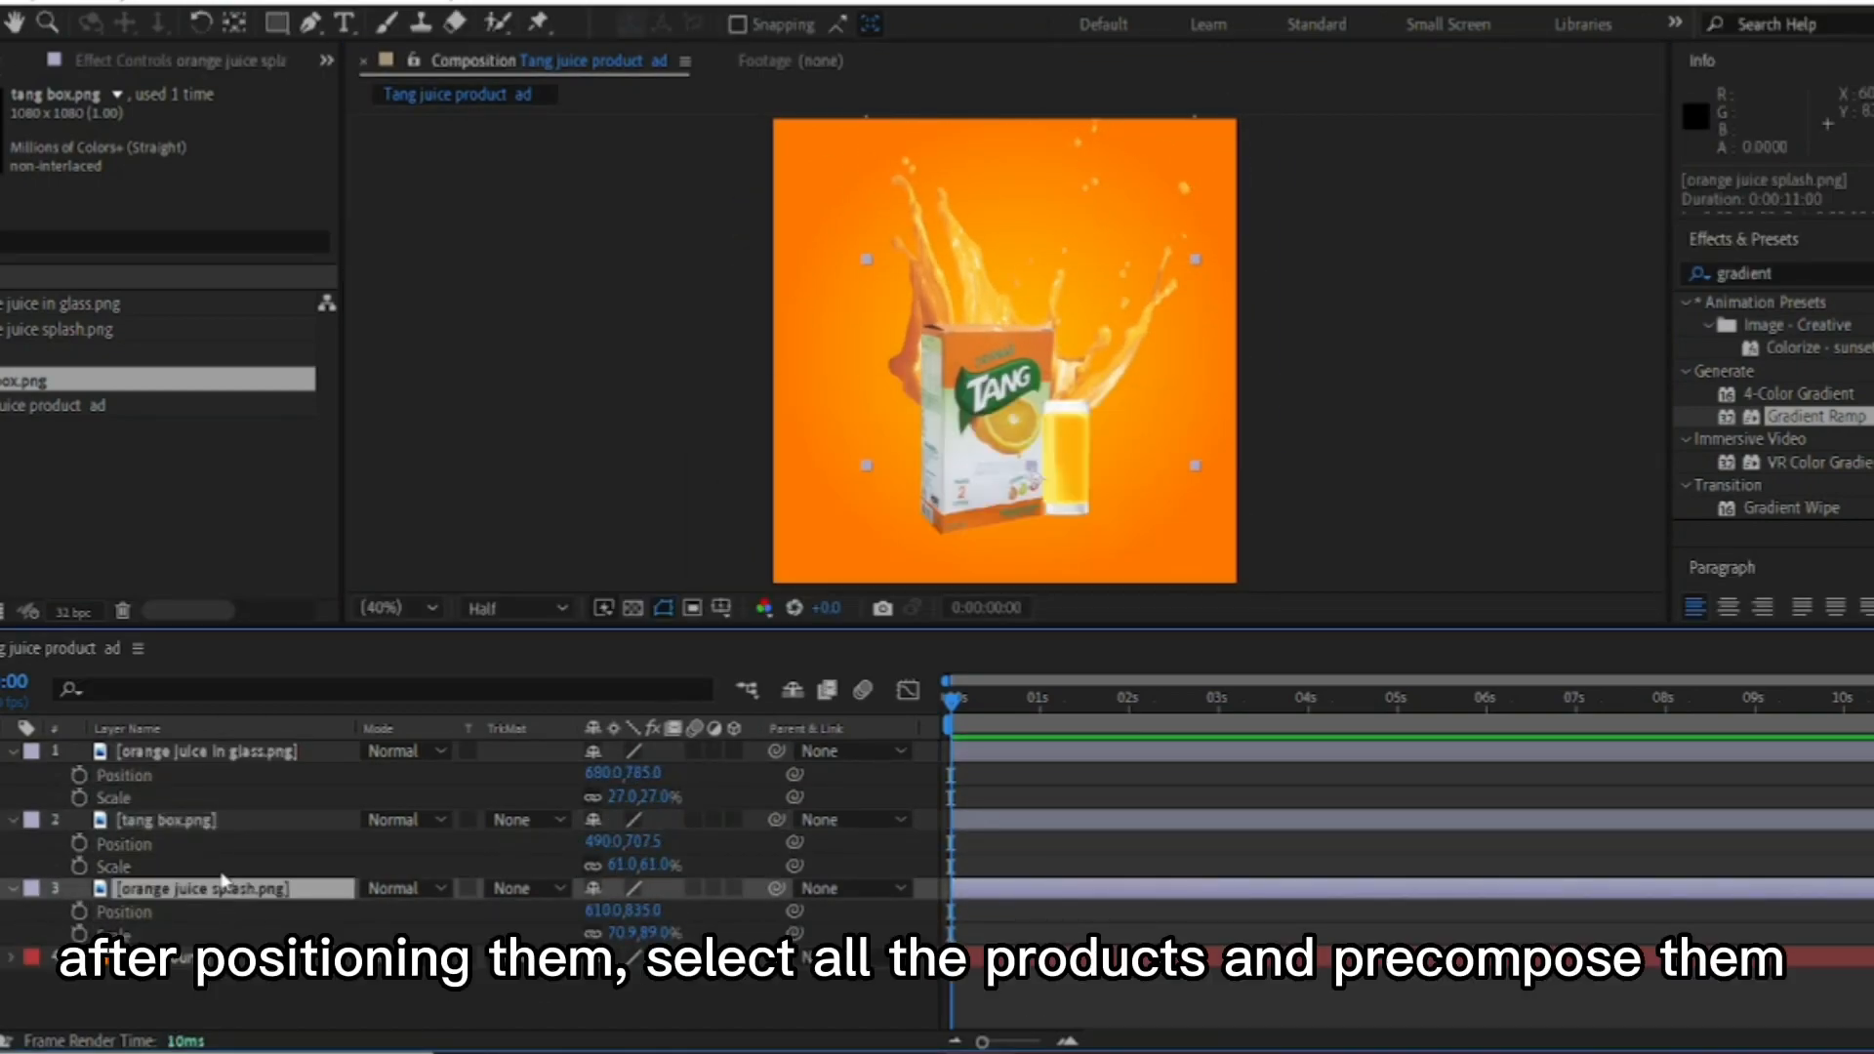
shift+click(209, 753)
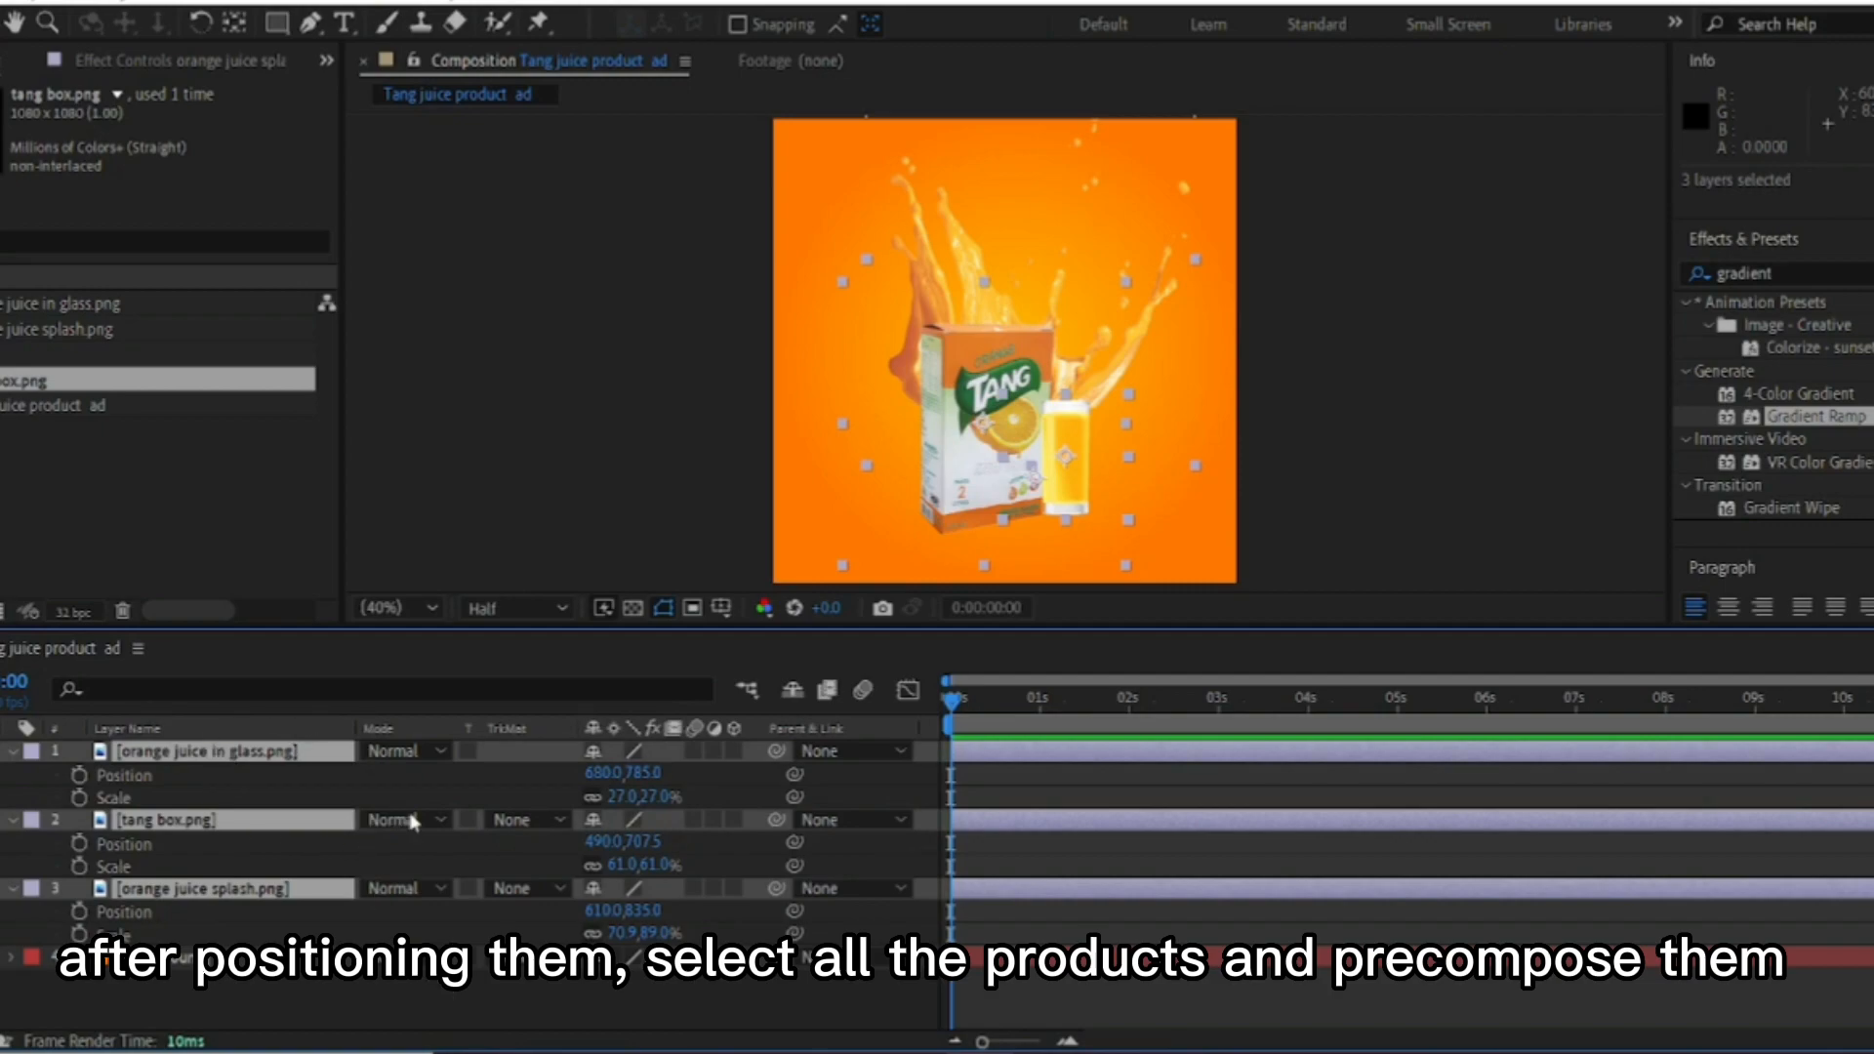
right_click(310, 891)
click(297, 617)
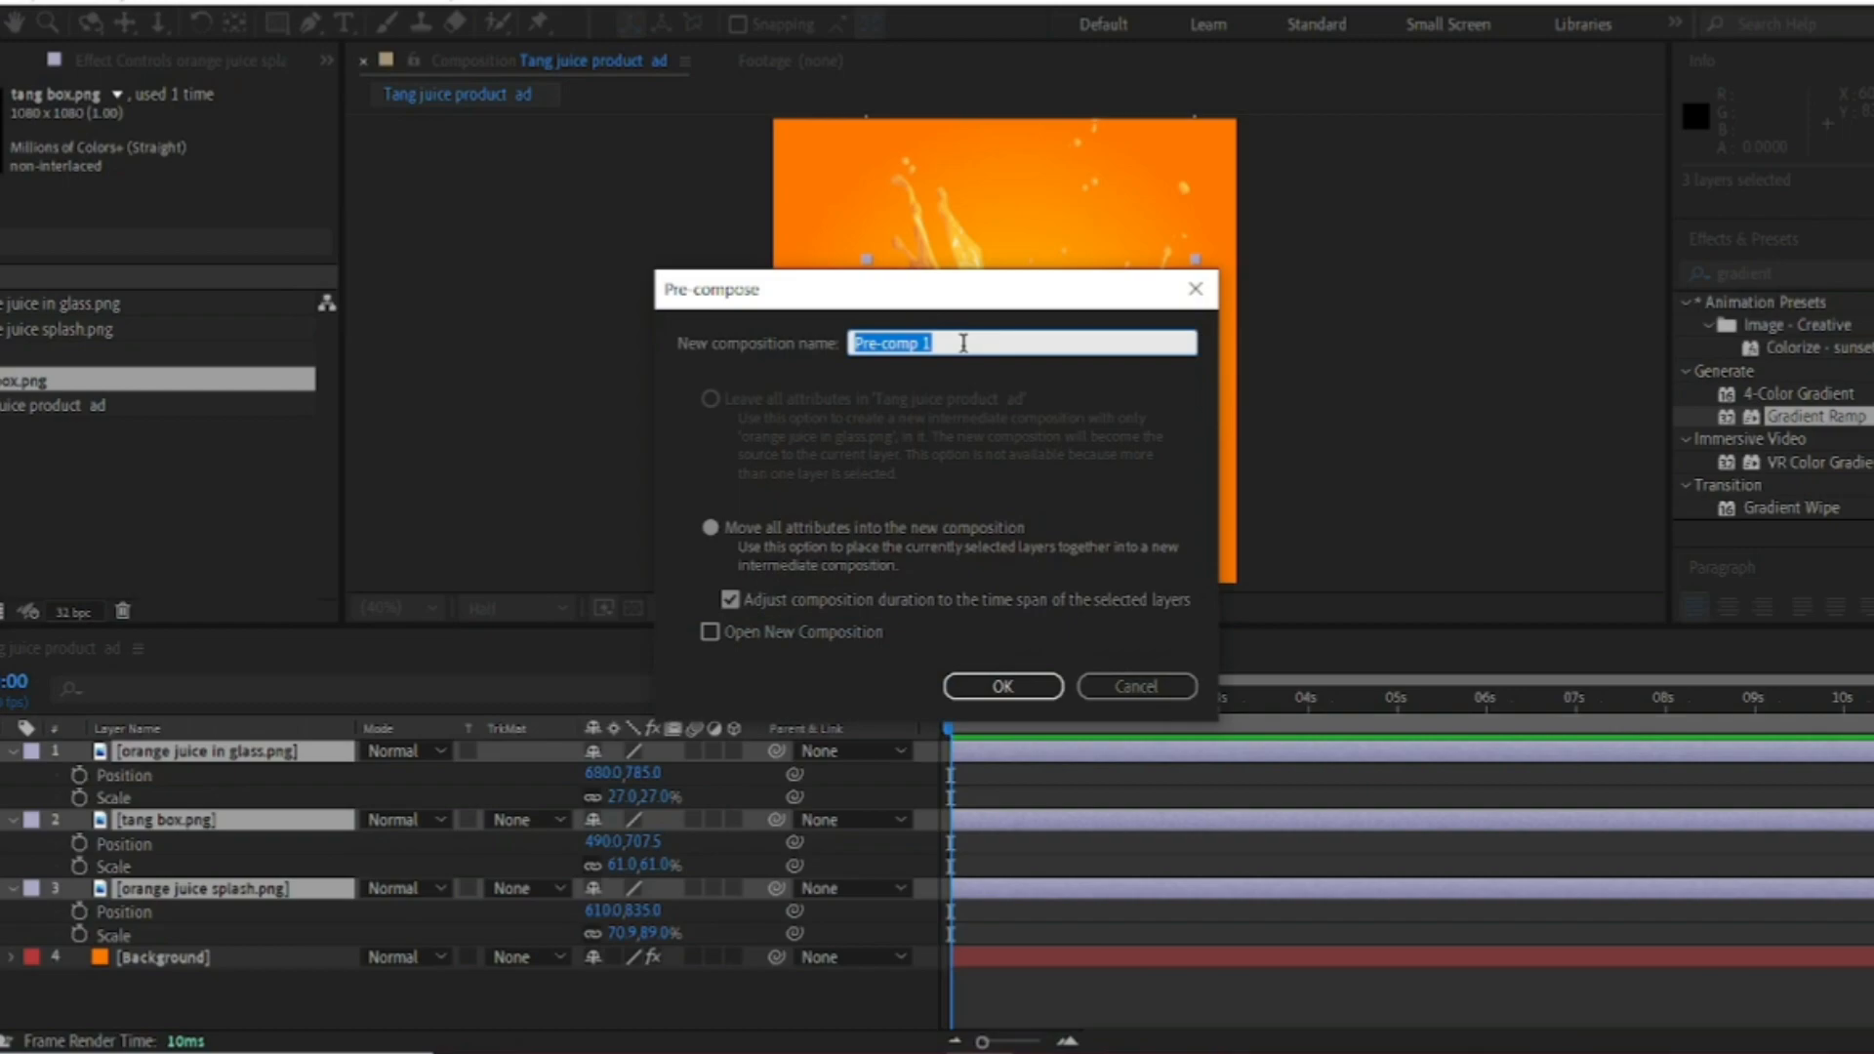
text(Tang layer)
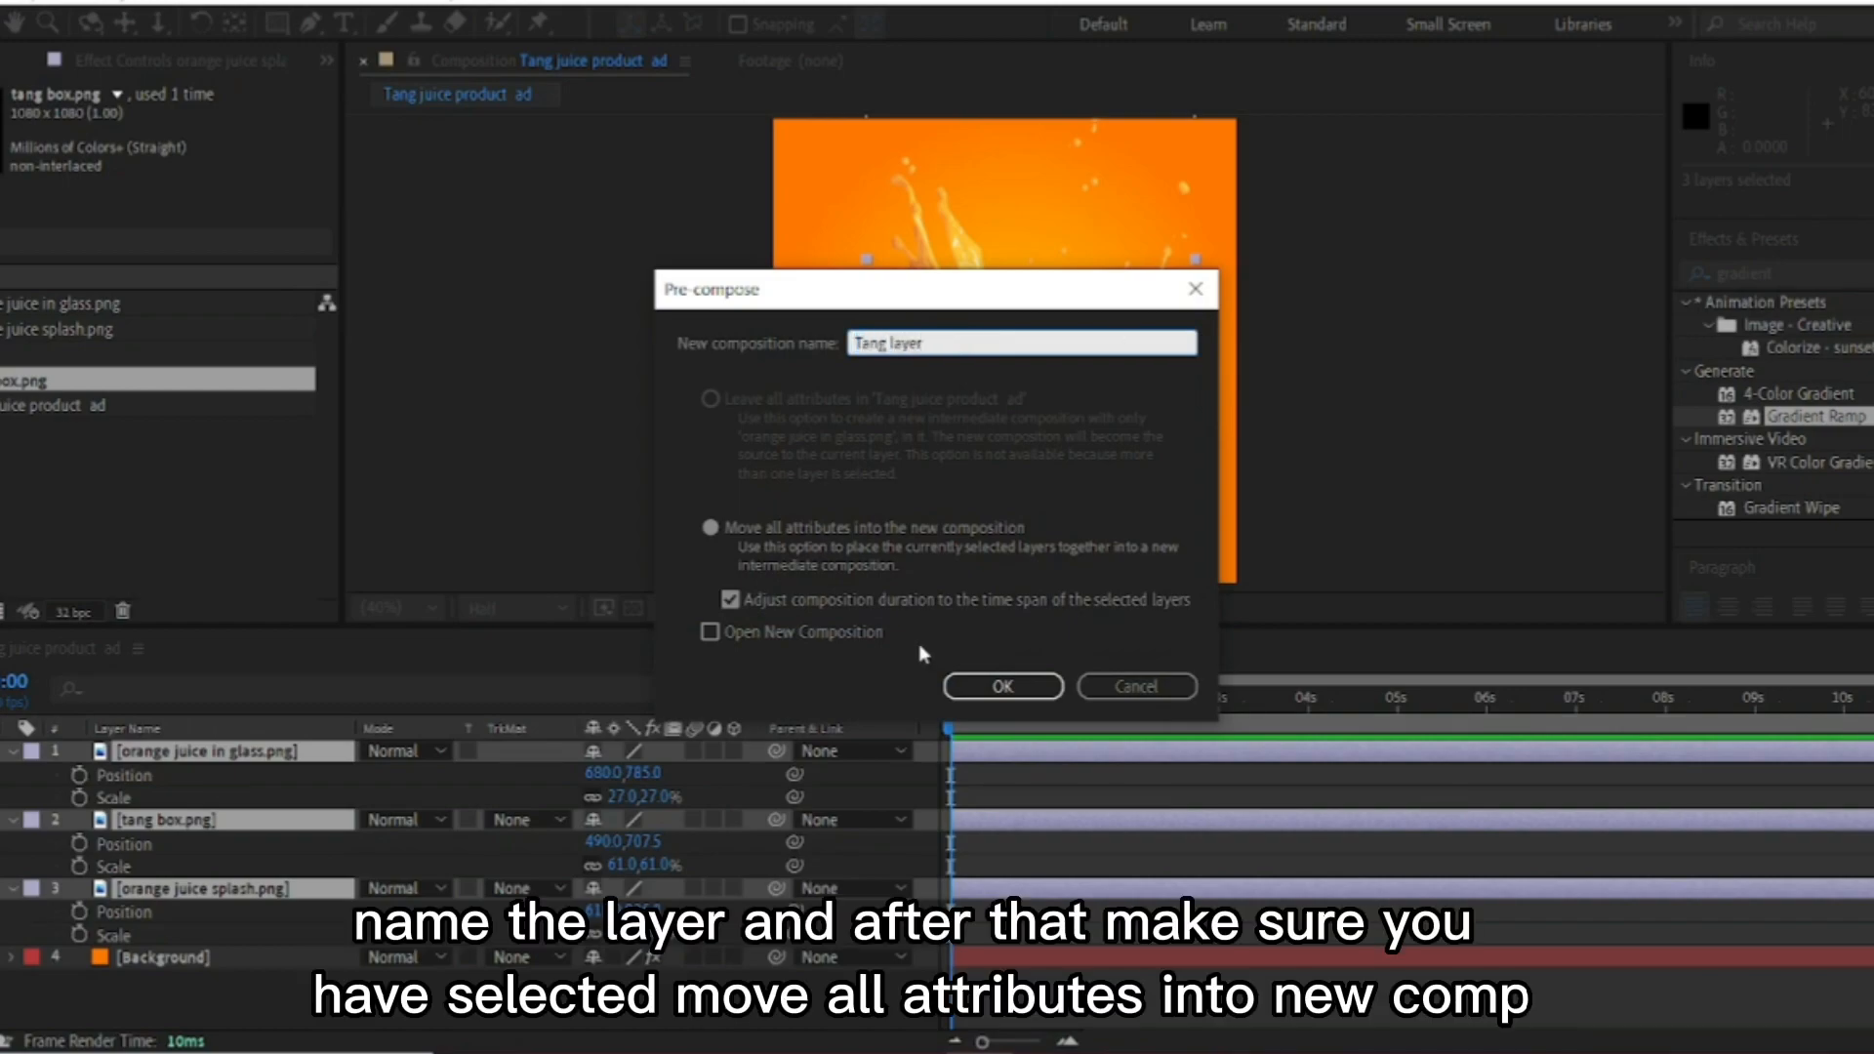
click(986, 687)
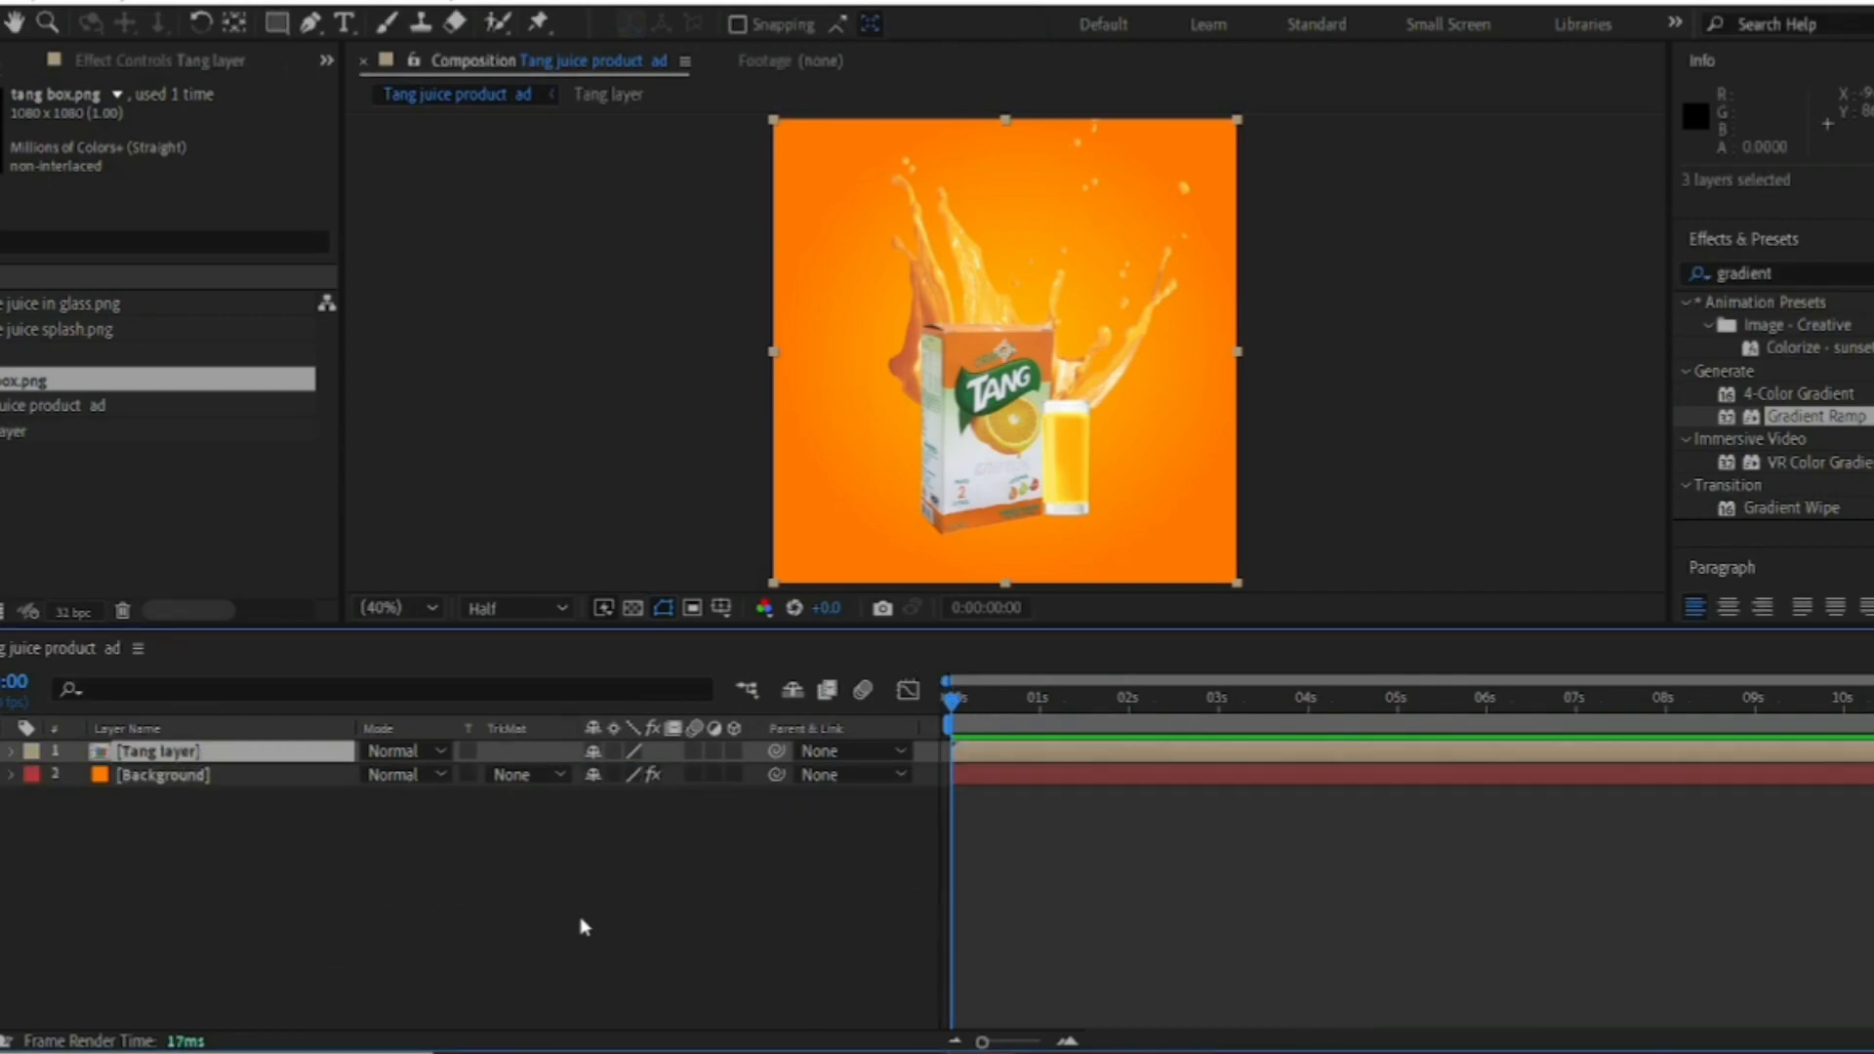
Scale Tang layer to 125%, adjust its placement in the frame and save the project
drag(630, 773, 653, 780)
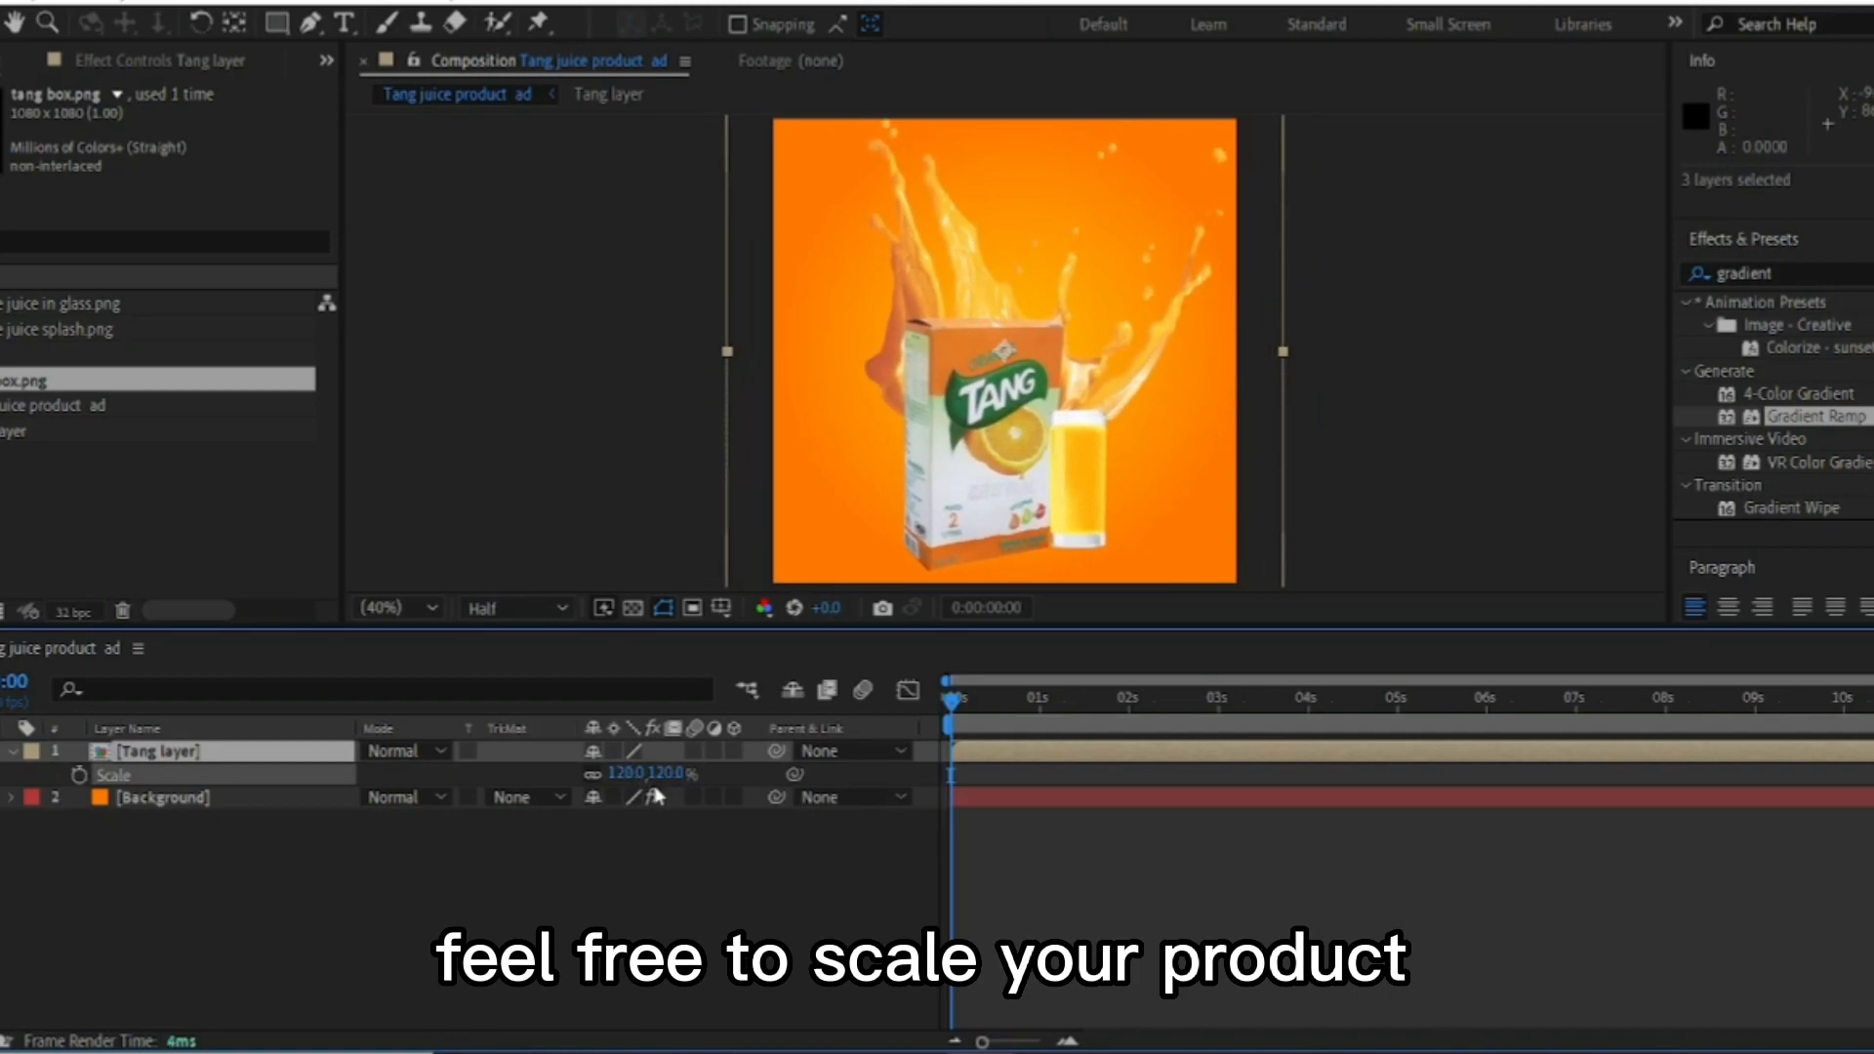
drag(1002, 368, 994, 372)
drag(680, 776, 685, 776)
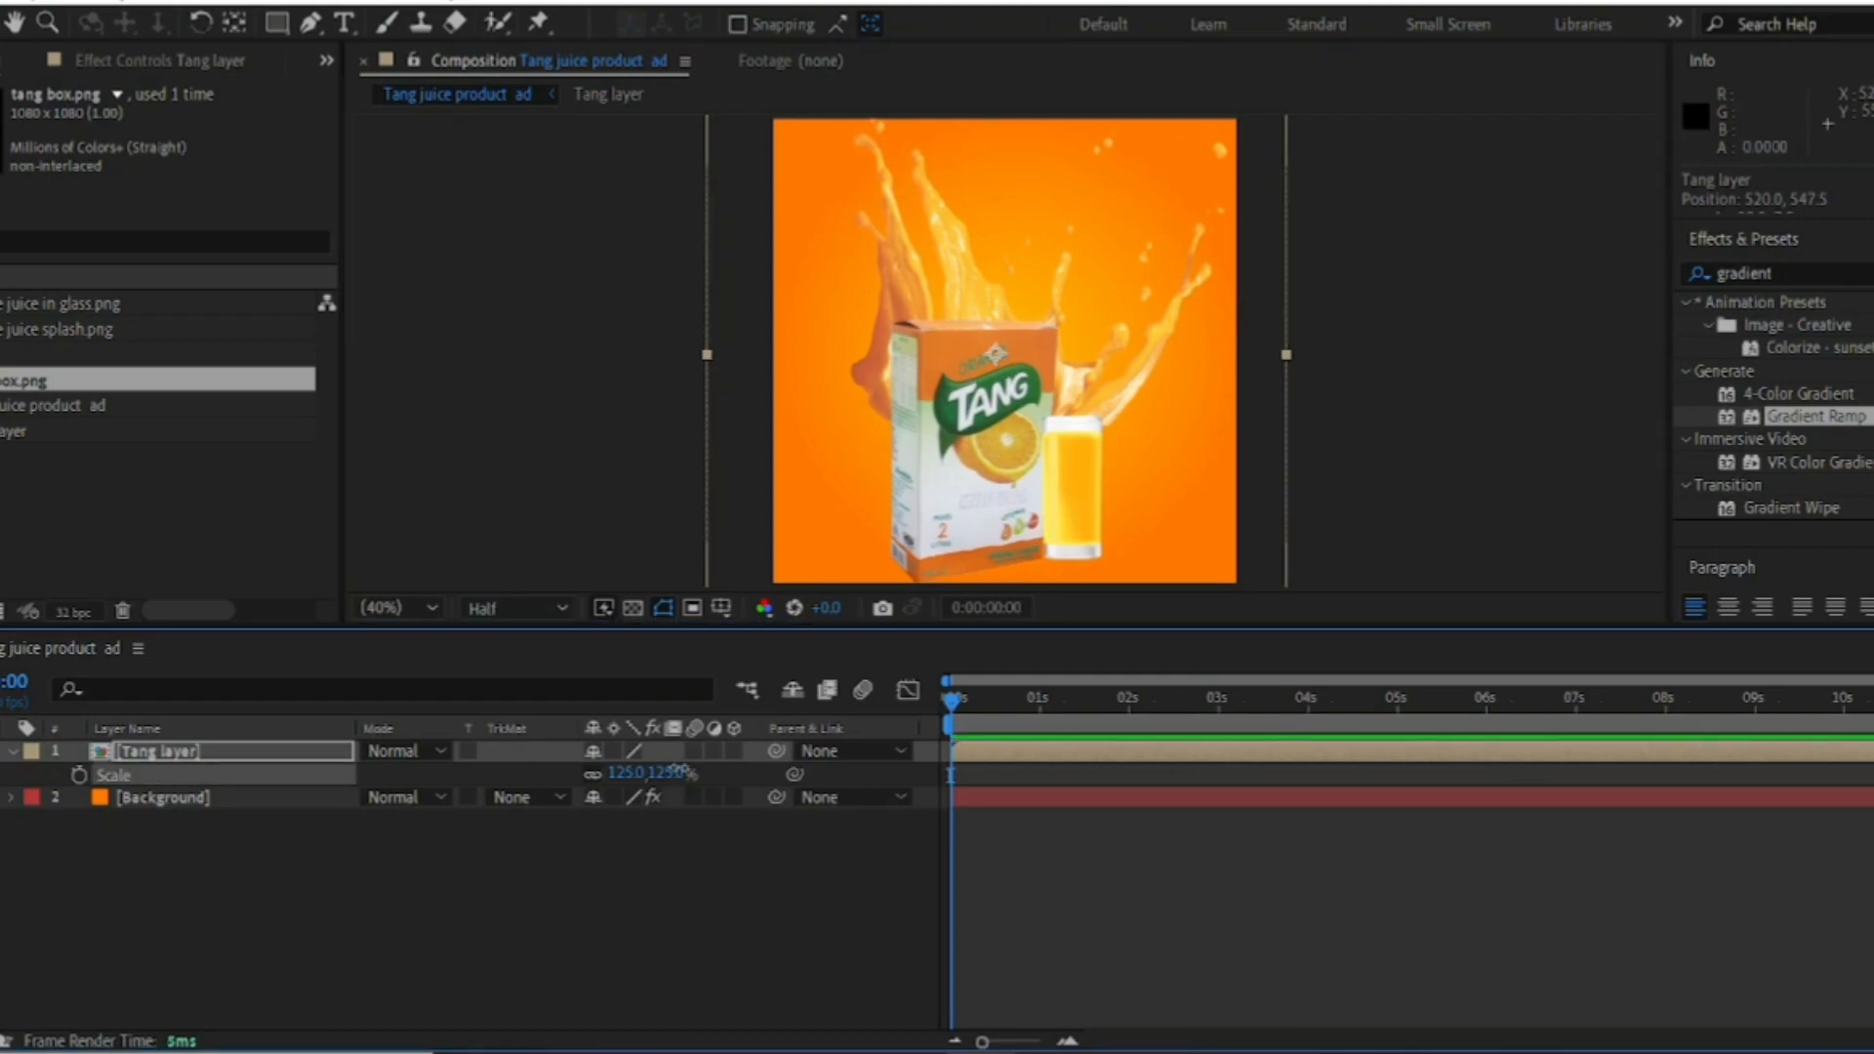
drag(1006, 363, 1010, 353)
key(ctrl+s)
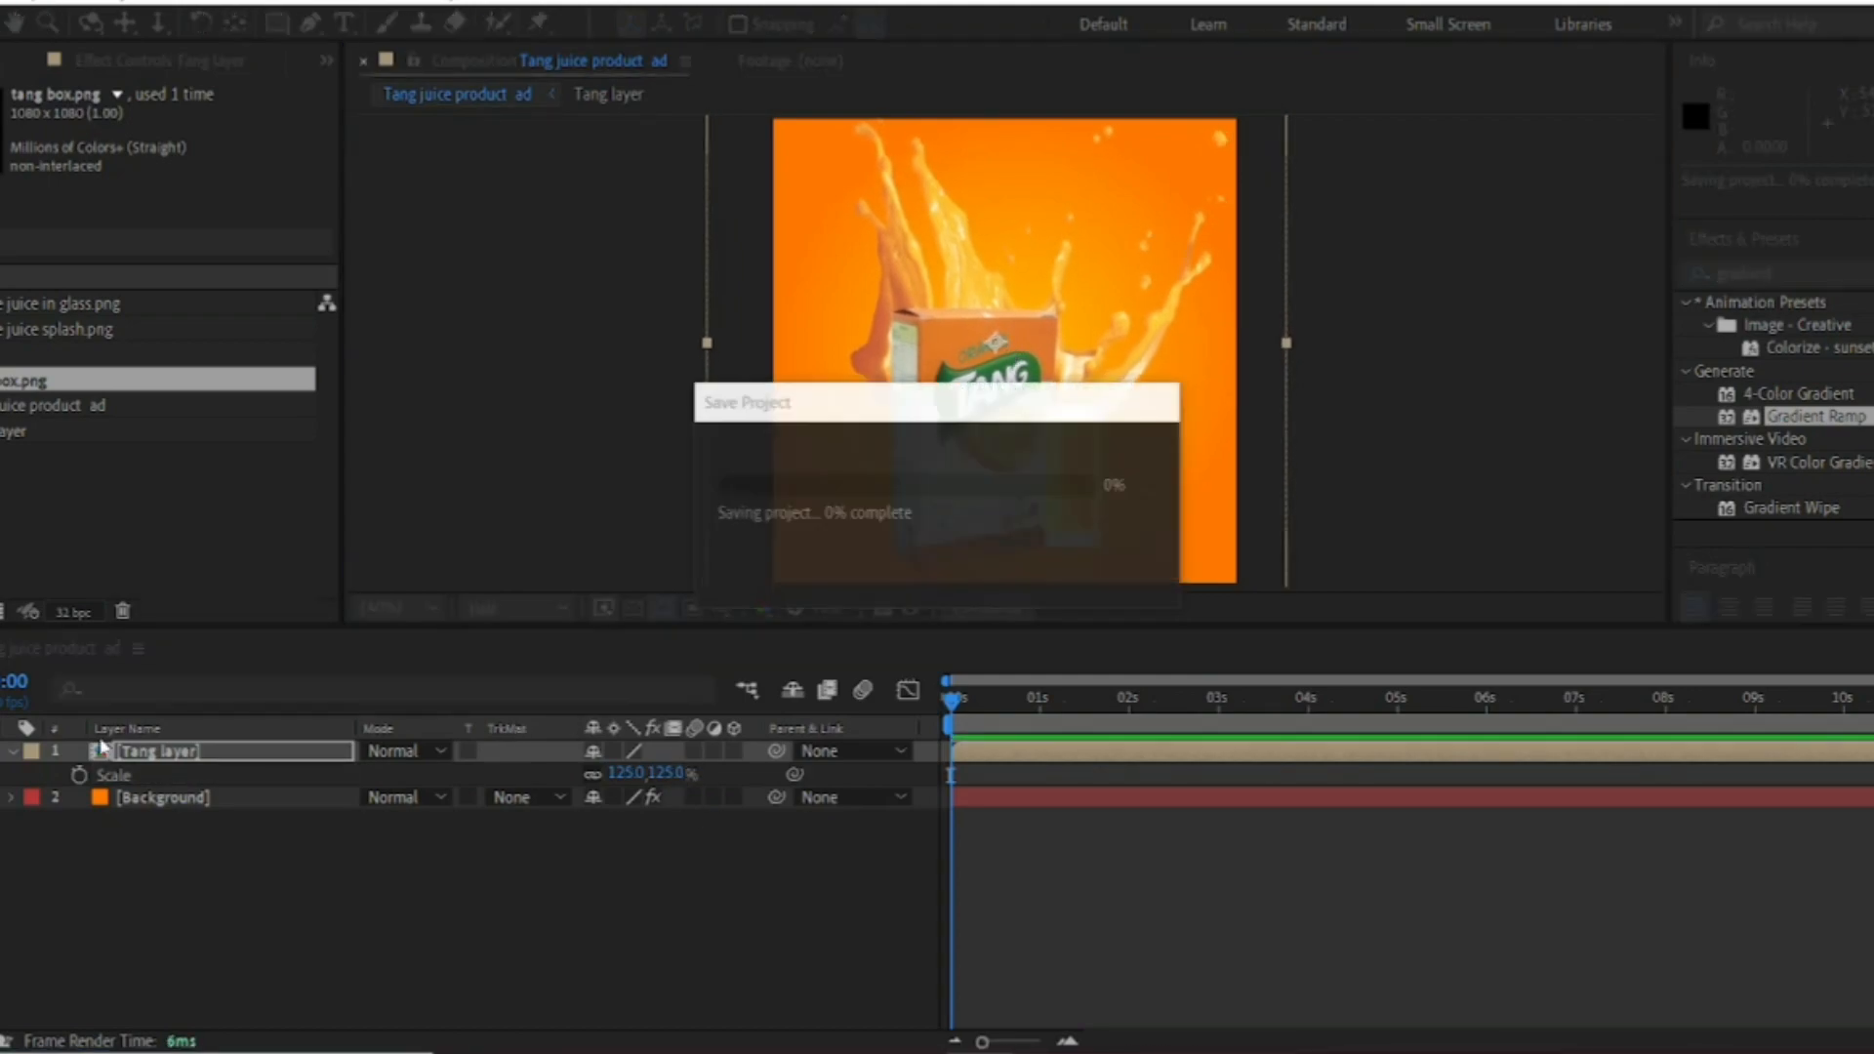
Open the Tang layer composition and enable Position keyframing for the orange juice glass at 0 seconds
click(12, 432)
double_click(12, 439)
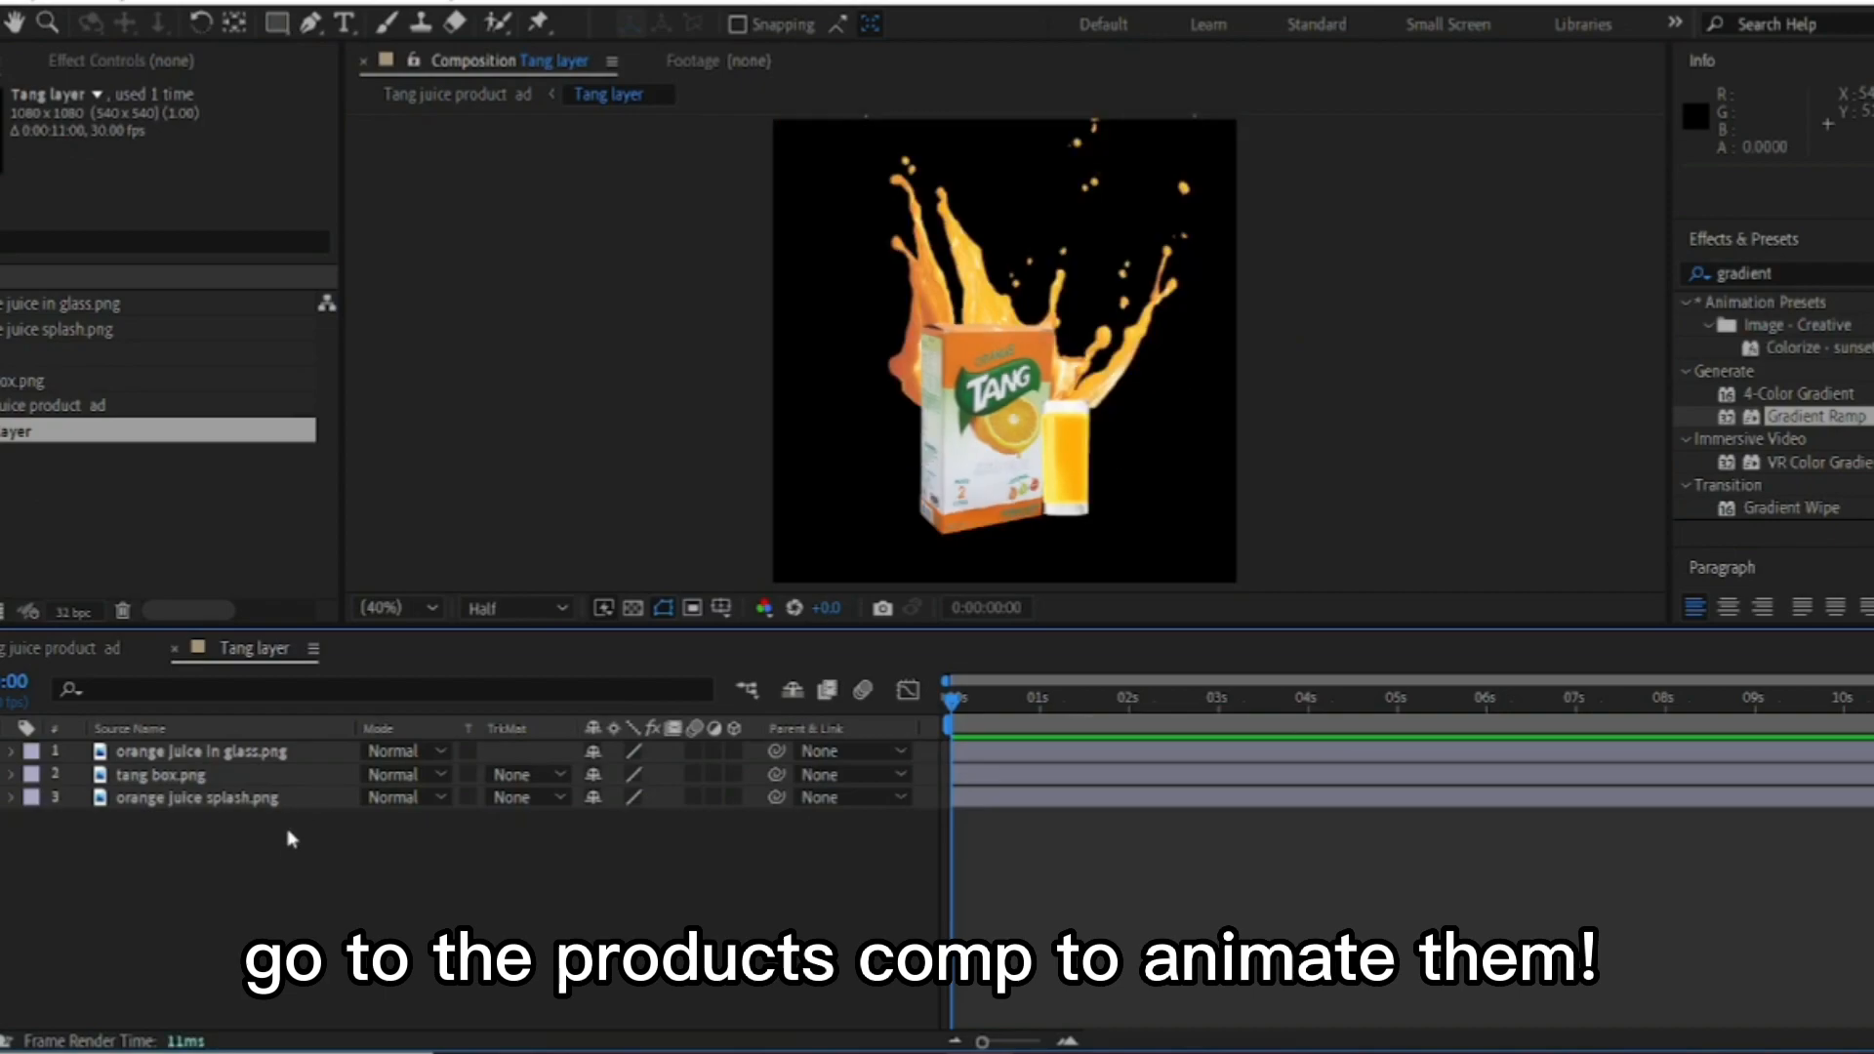
click(262, 759)
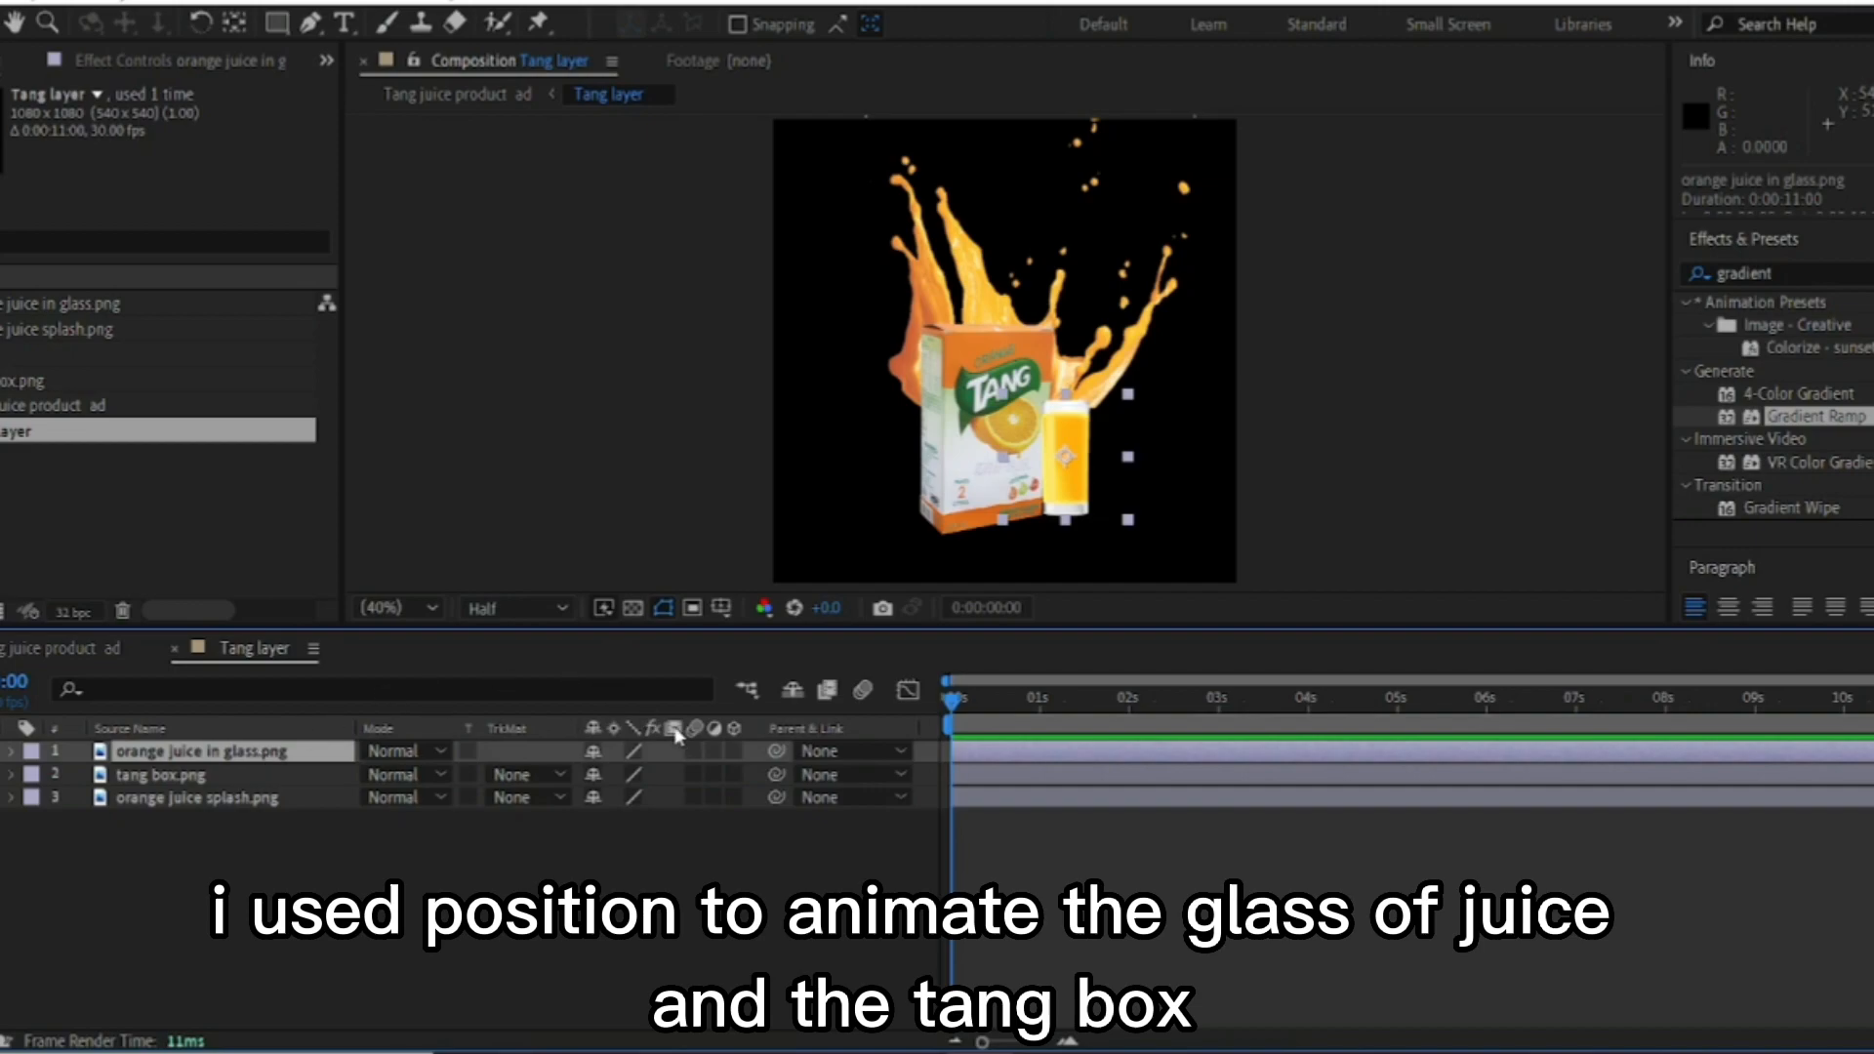
key(p)
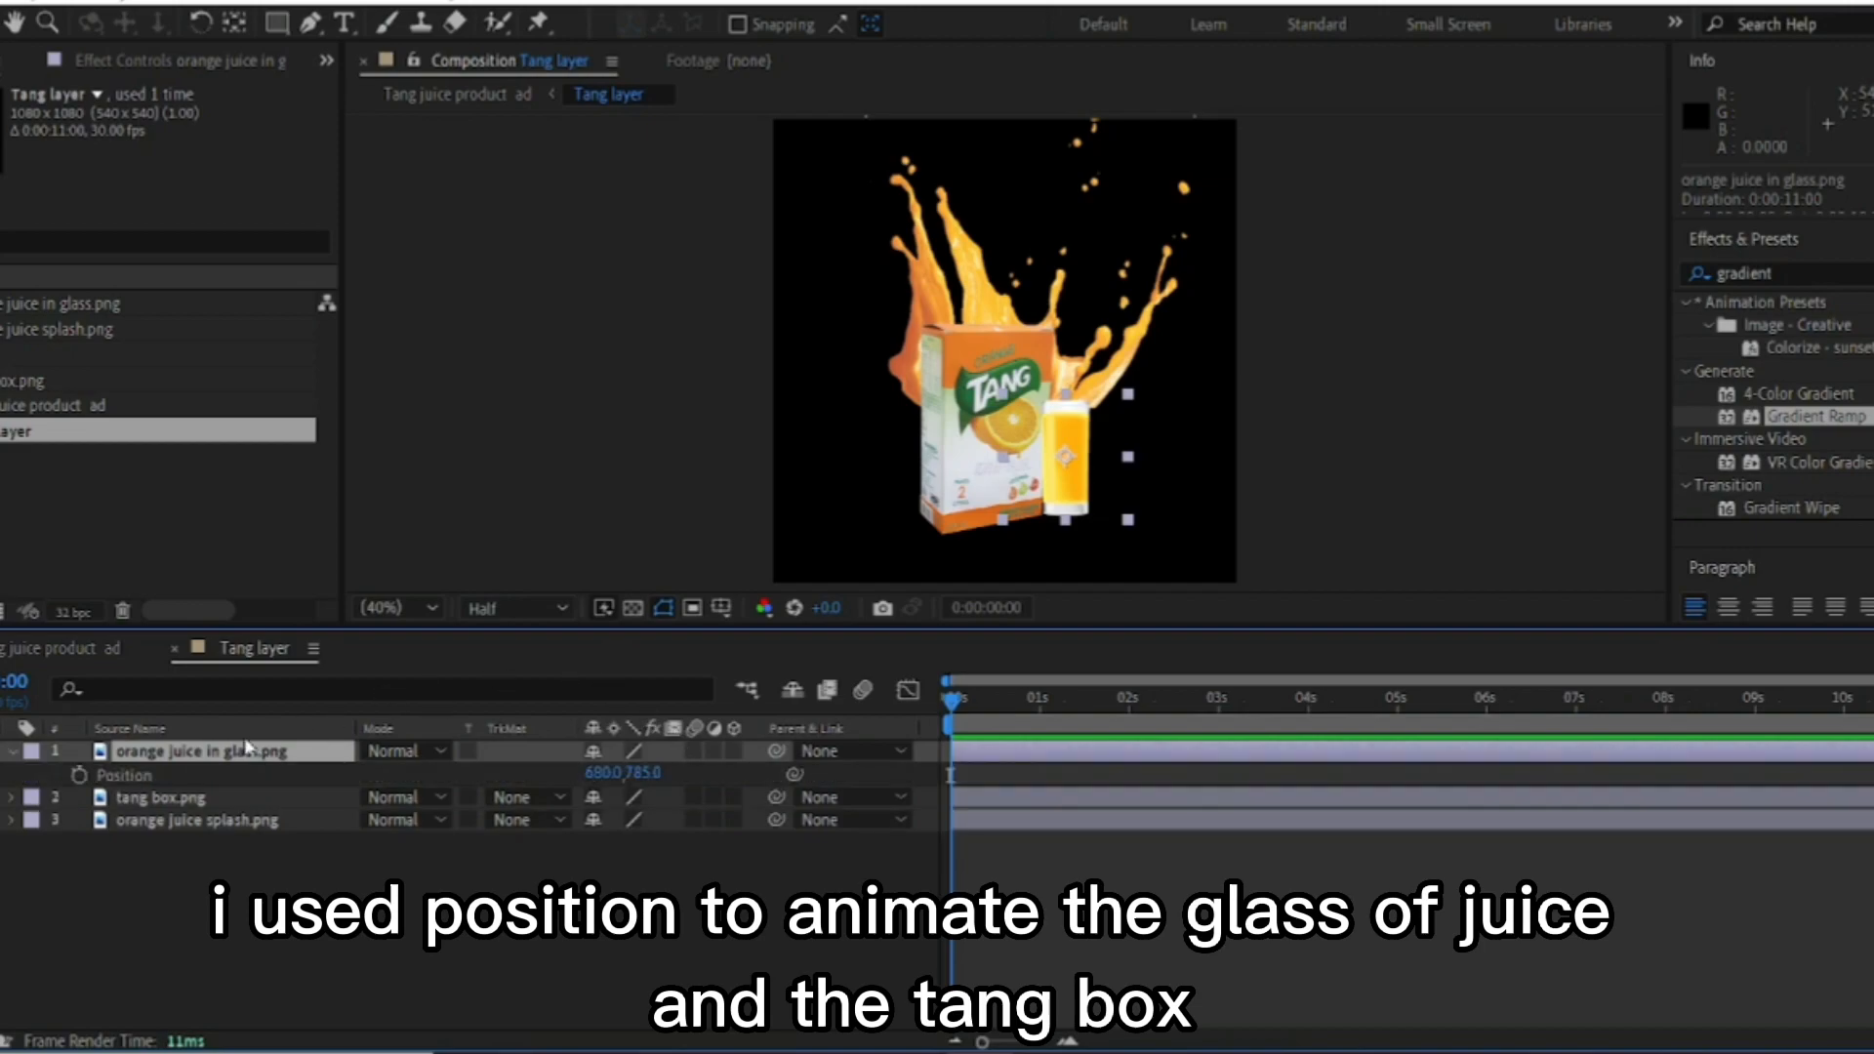
click(79, 775)
drag(602, 773, 1186, 773)
drag(1371, 704, 1249, 710)
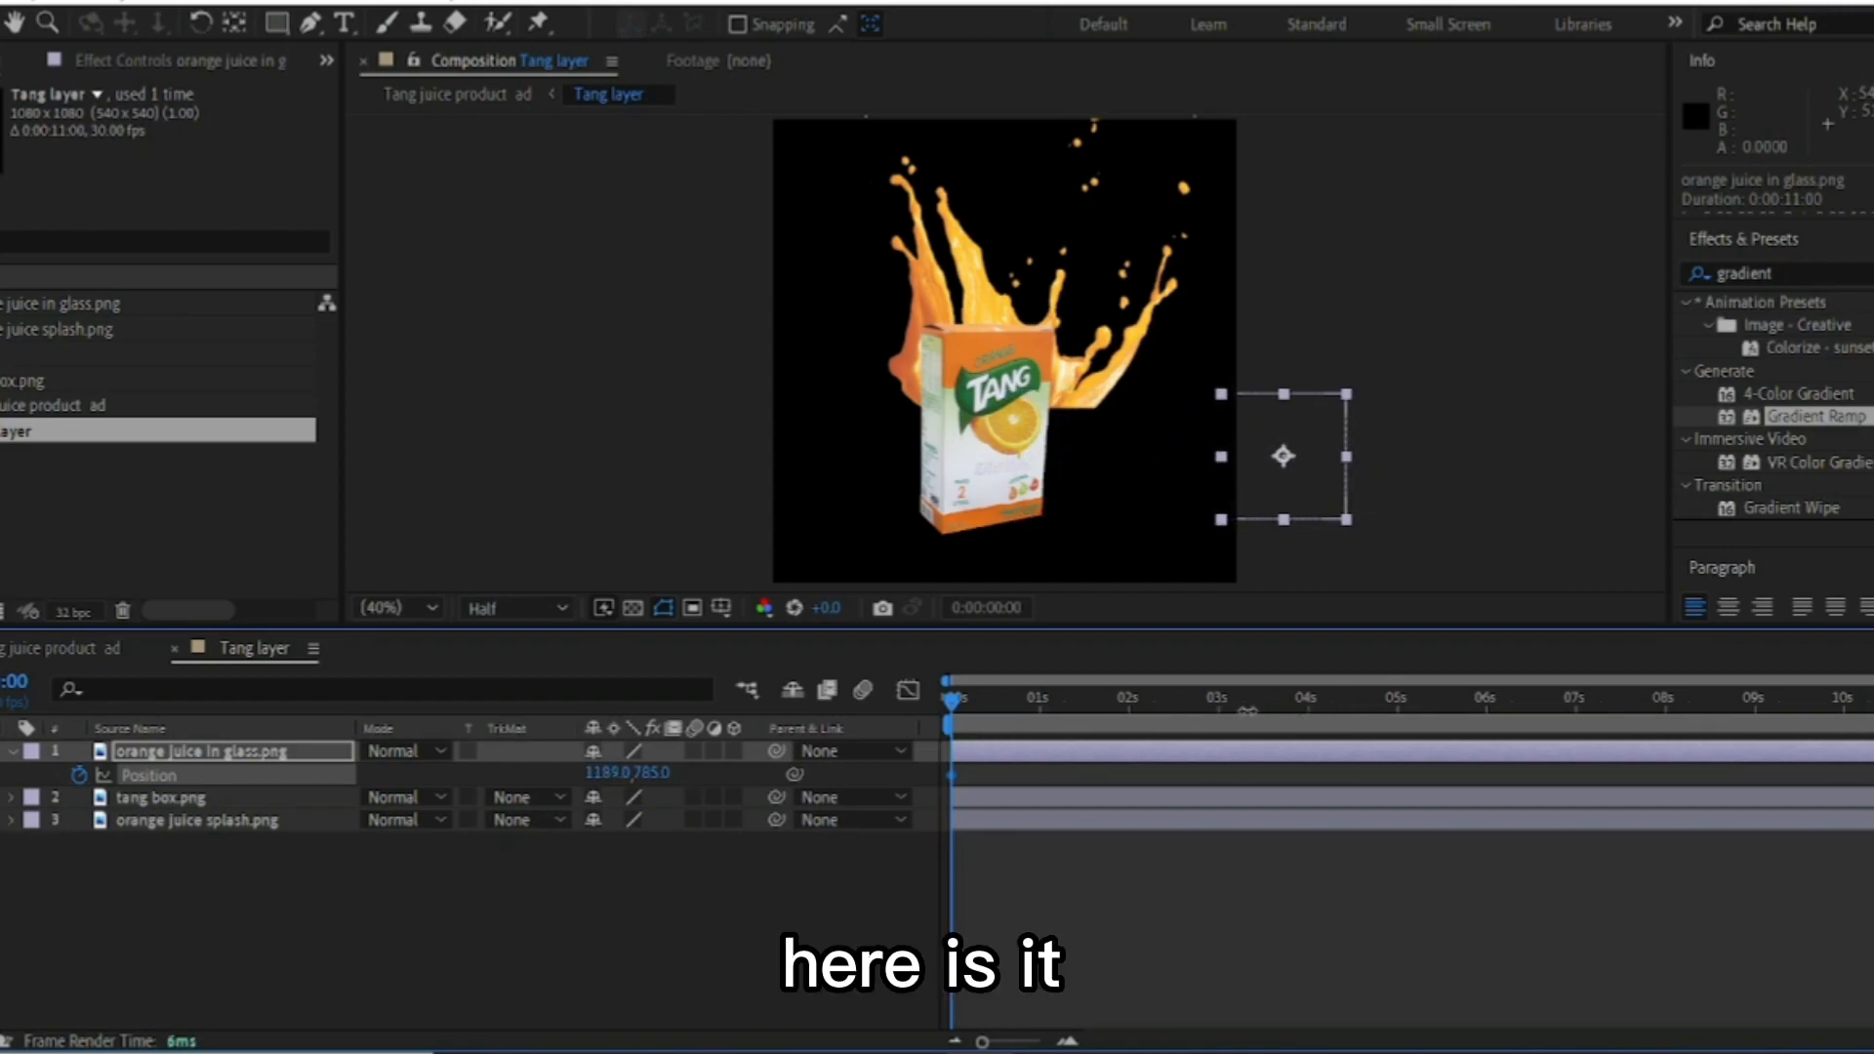
mouse_move(1043, 703)
mouse_down()
mouse_move(1125, 704)
mouse_move(1042, 703)
mouse_up()
drag(611, 774, 522, 783)
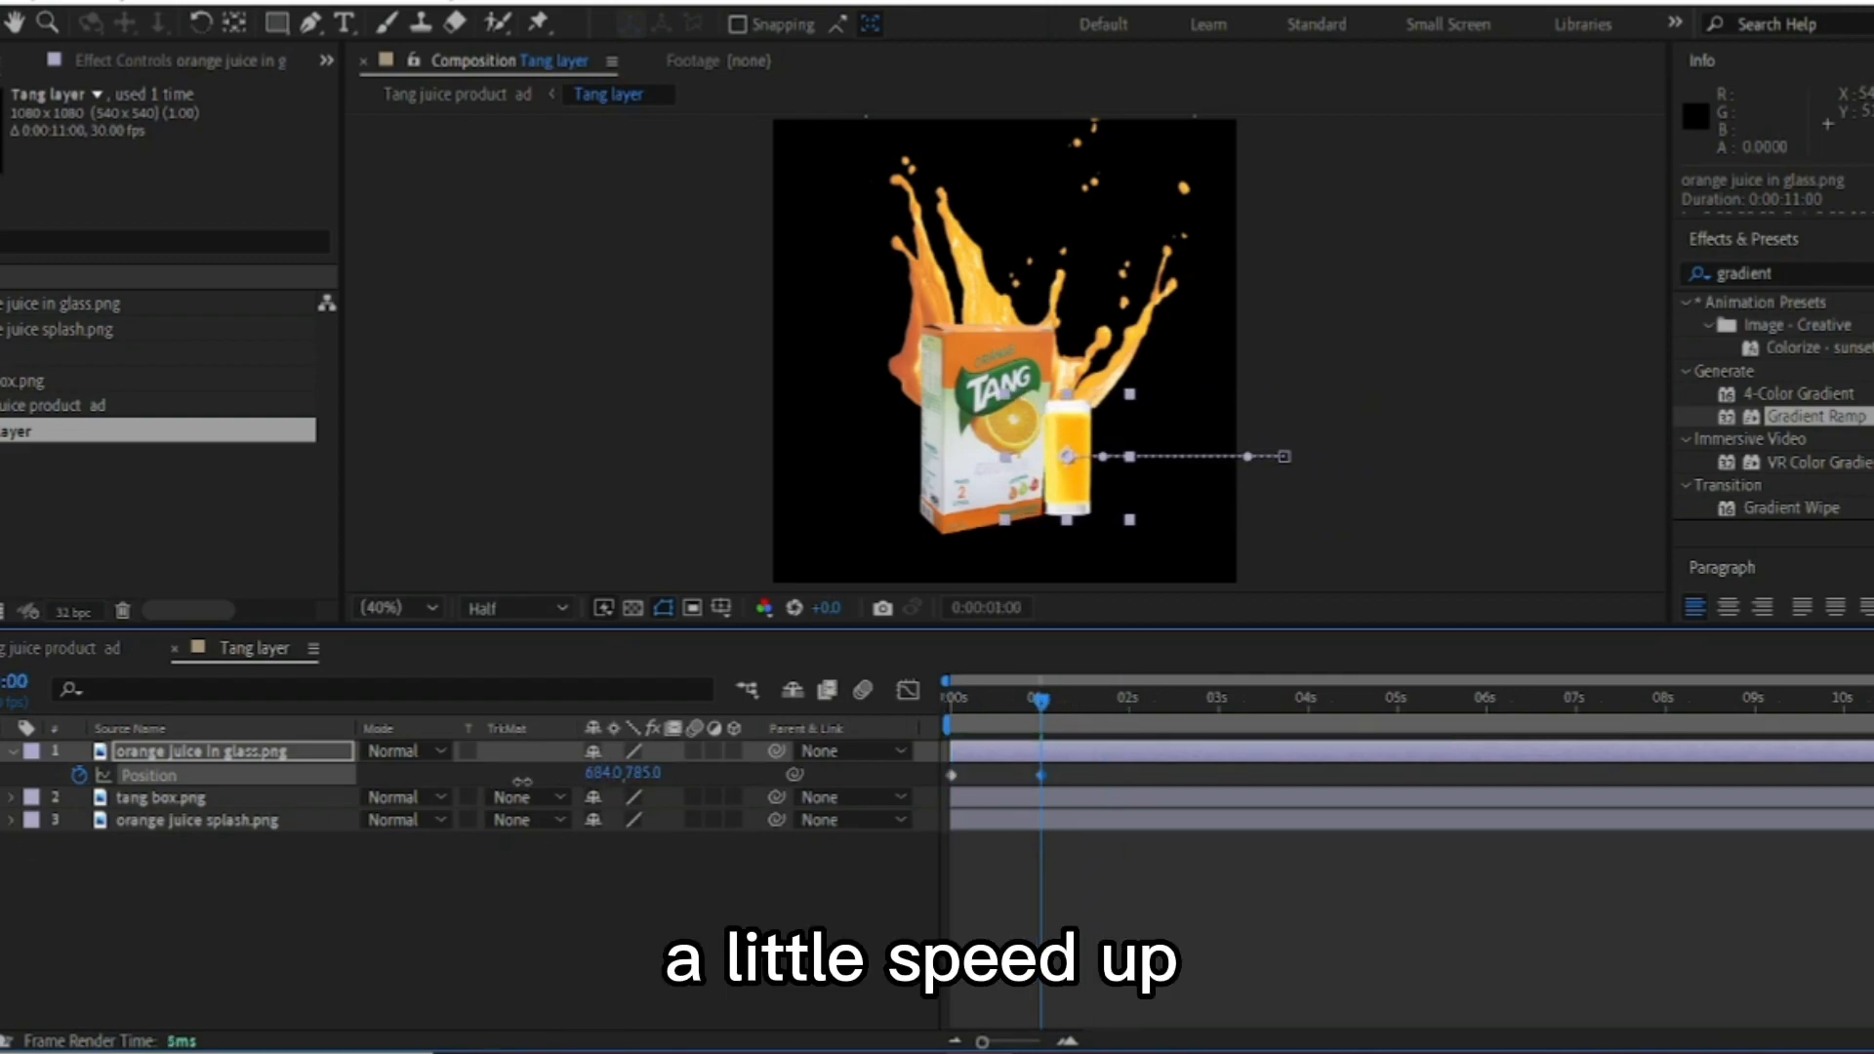
key(ctrl+z)
key(ctrl+z)
key(ctrl+z)
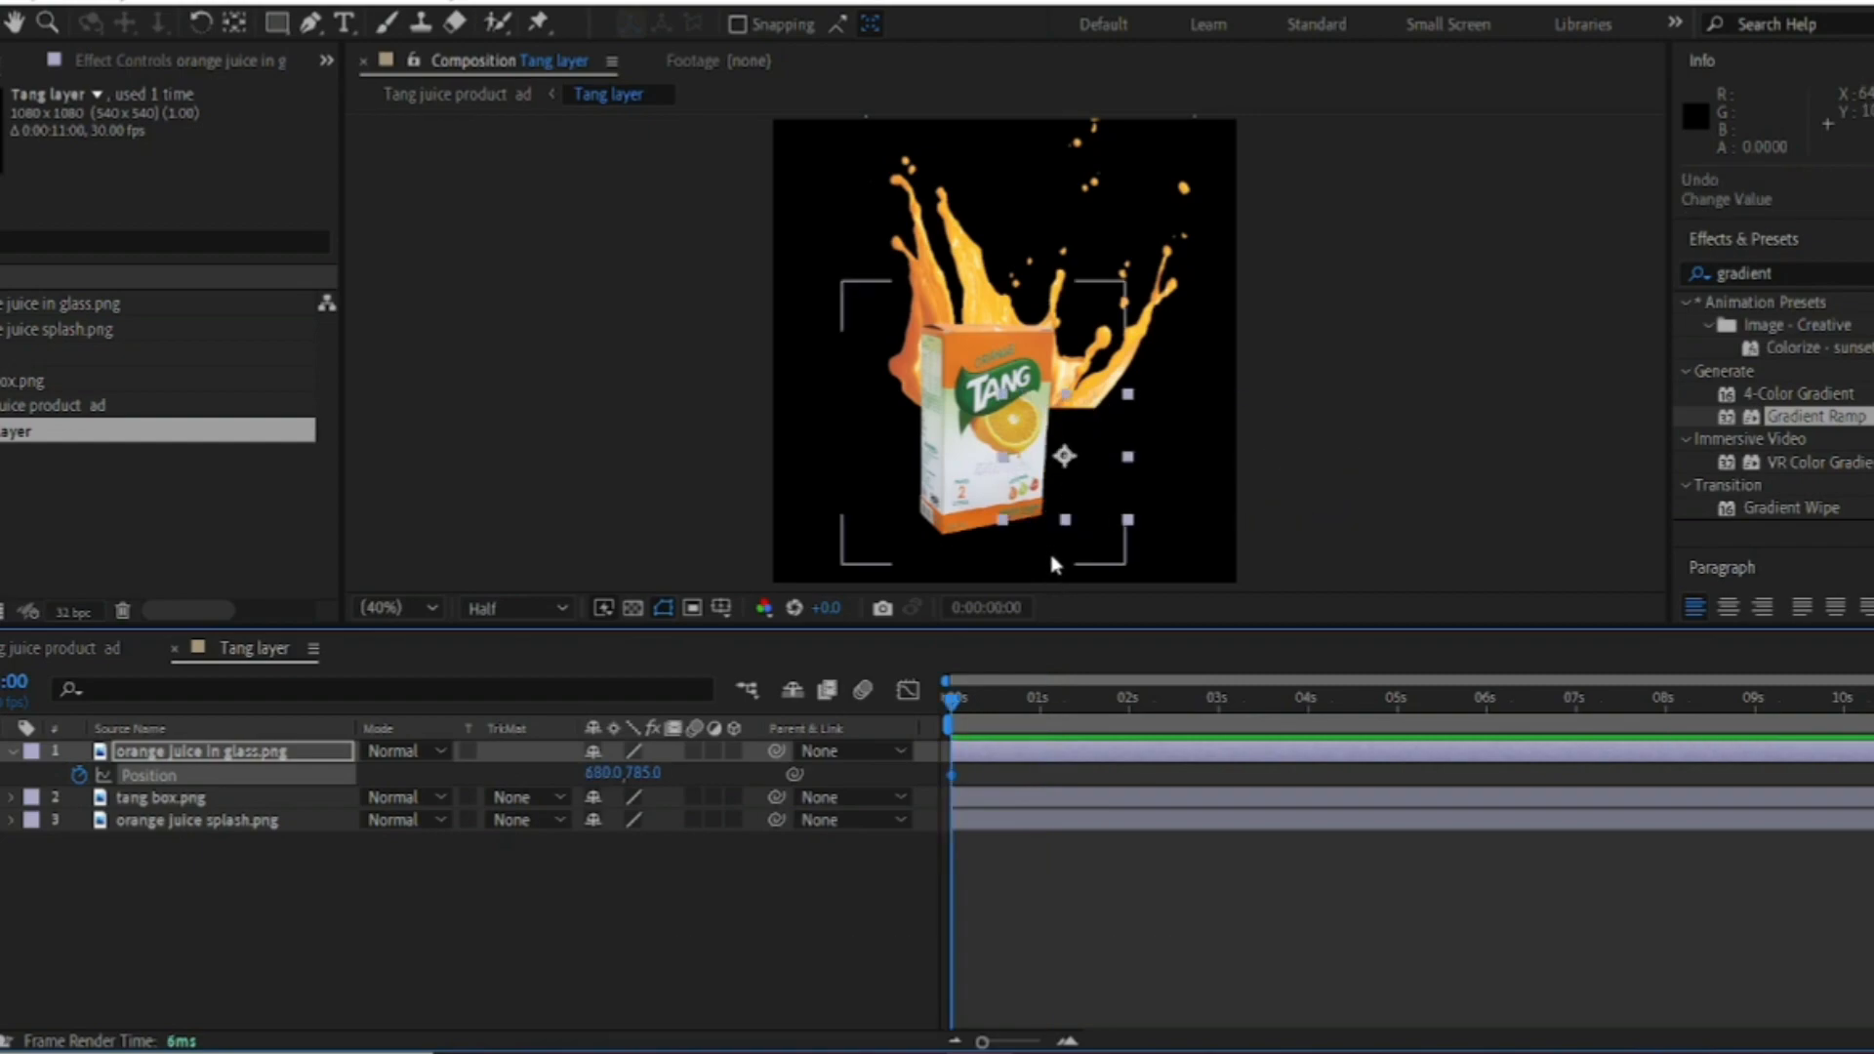
key(ctrl+z)
Animate the glass sliding in from beyond the frame's right edge, from X 1244 at 0 seconds to X 680 at 1 second
click(1043, 702)
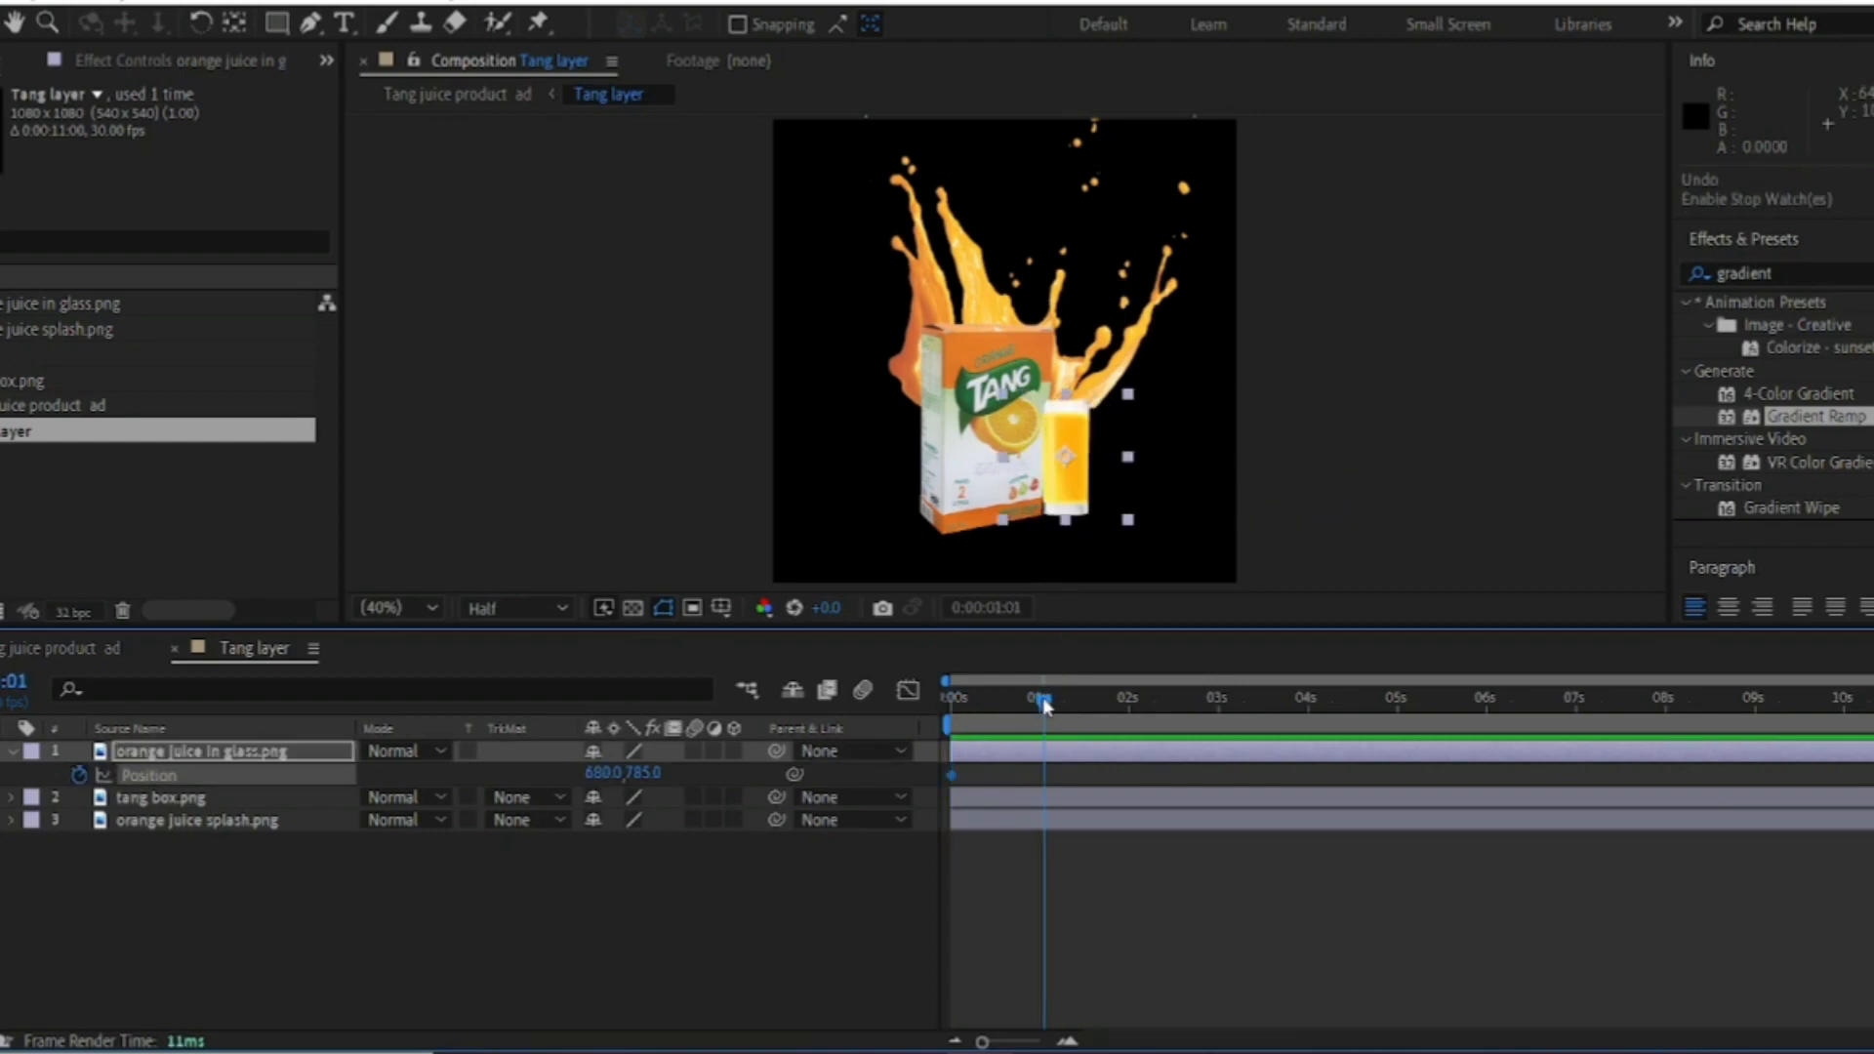
drag(604, 777, 952, 774)
click(610, 774)
text(680)
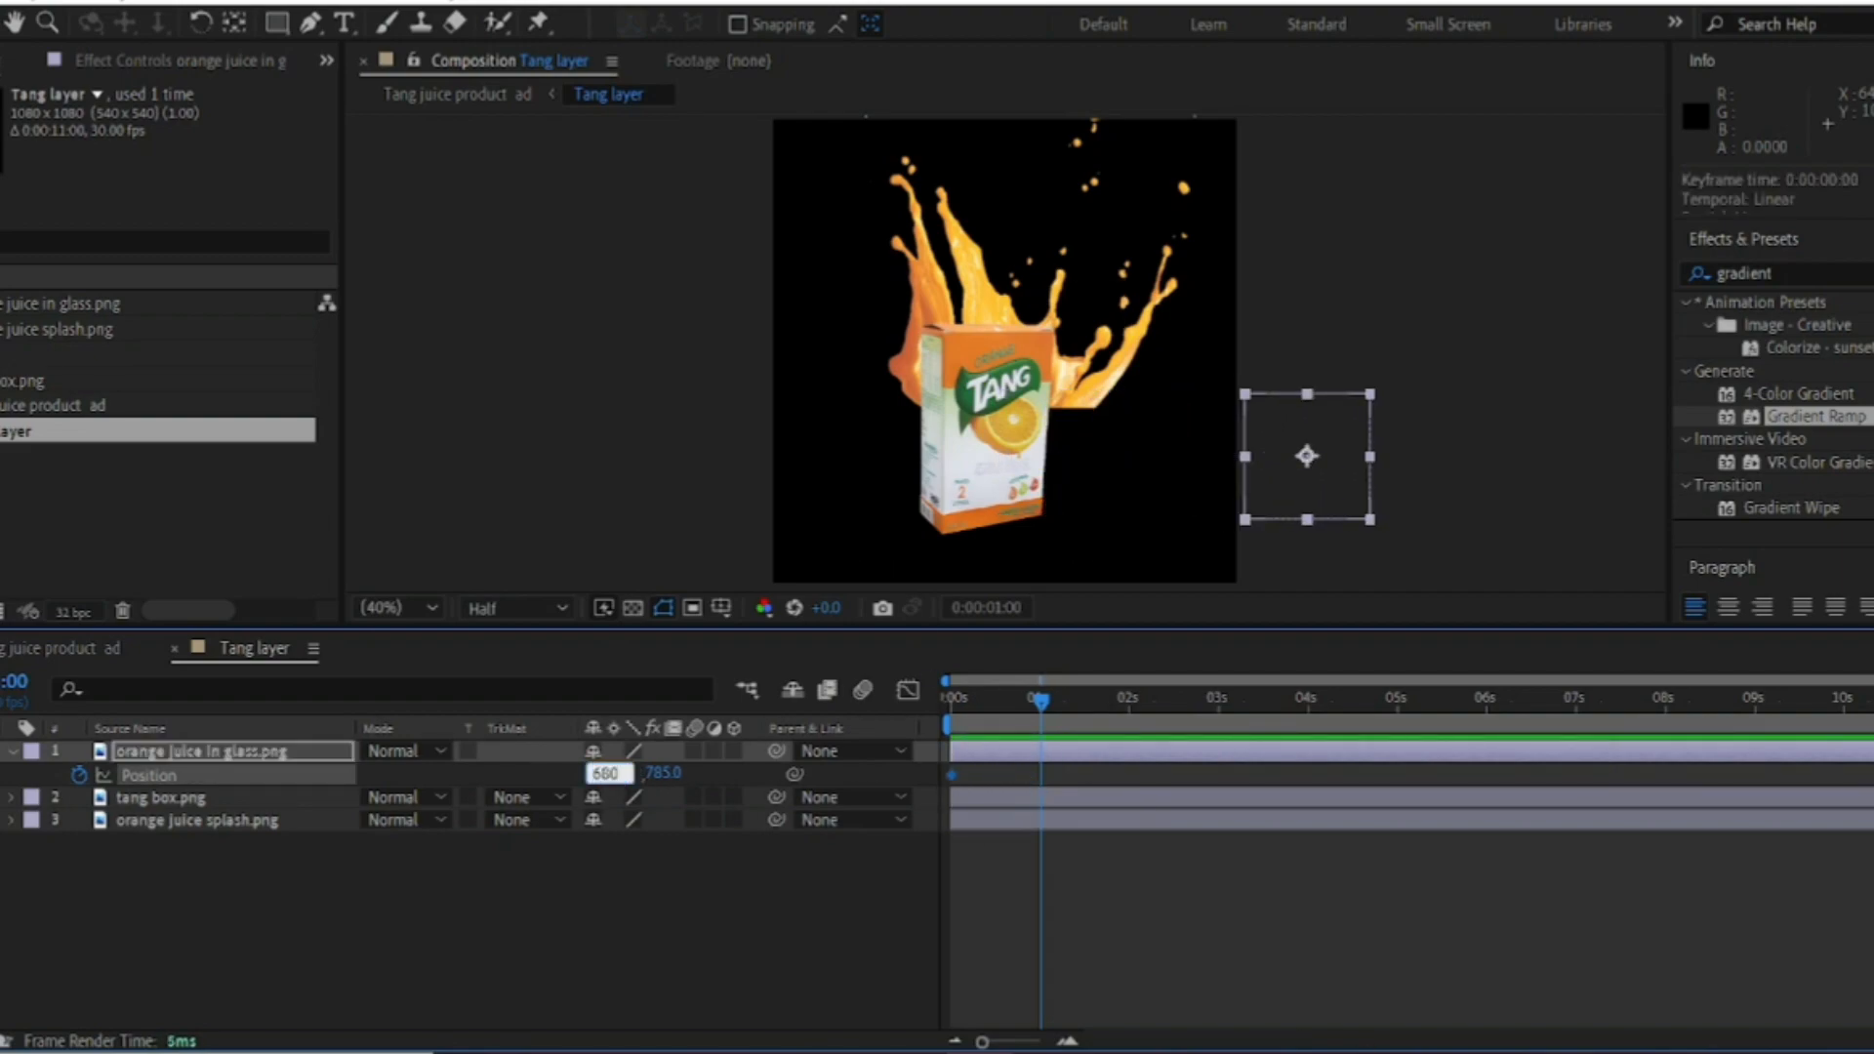
key(Return)
Animate the Tang box sliding in from beyond the frame's left edge, from X -233 at 0 seconds to X 490 at 1 second
click(161, 798)
key(p)
mouse_move(1038, 705)
mouse_down()
mouse_move(949, 705)
mouse_move(1041, 699)
mouse_up()
click(79, 820)
click(1043, 700)
drag(600, 820, 411, 827)
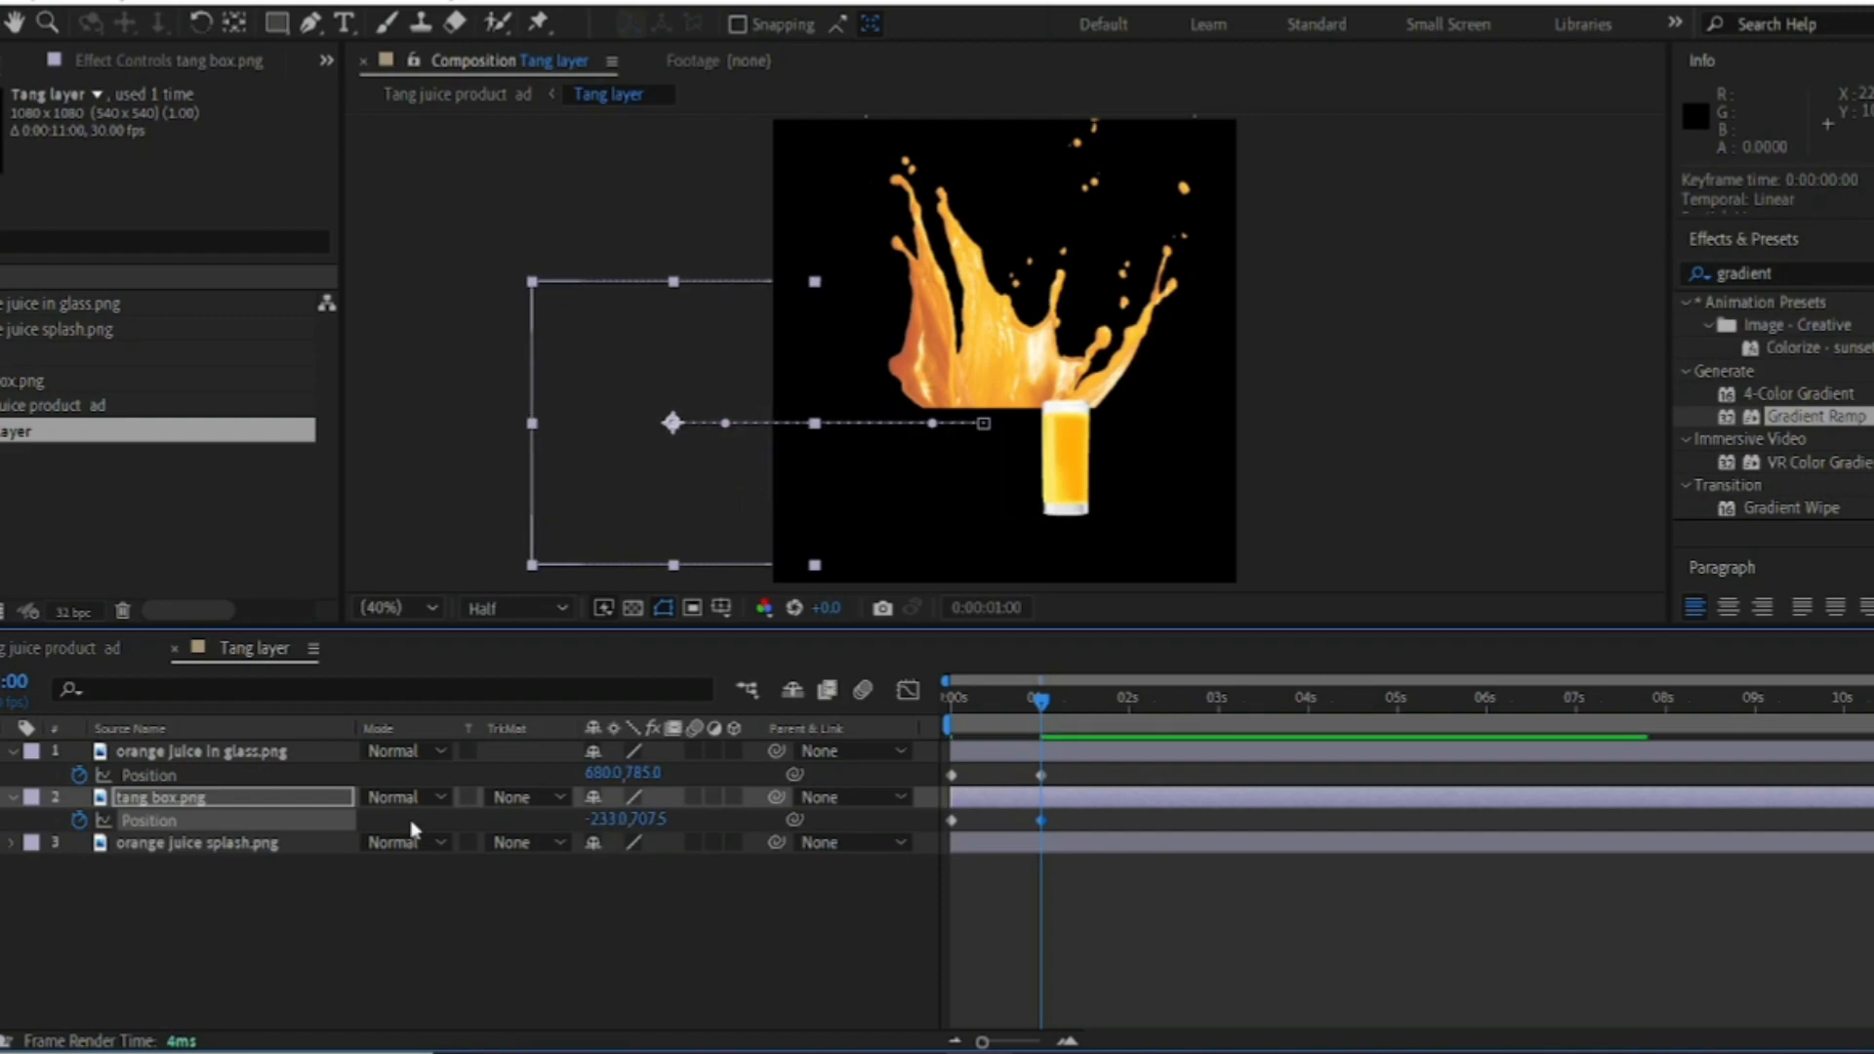
drag(1041, 820, 952, 820)
click(607, 820)
text(490)
key(Return)
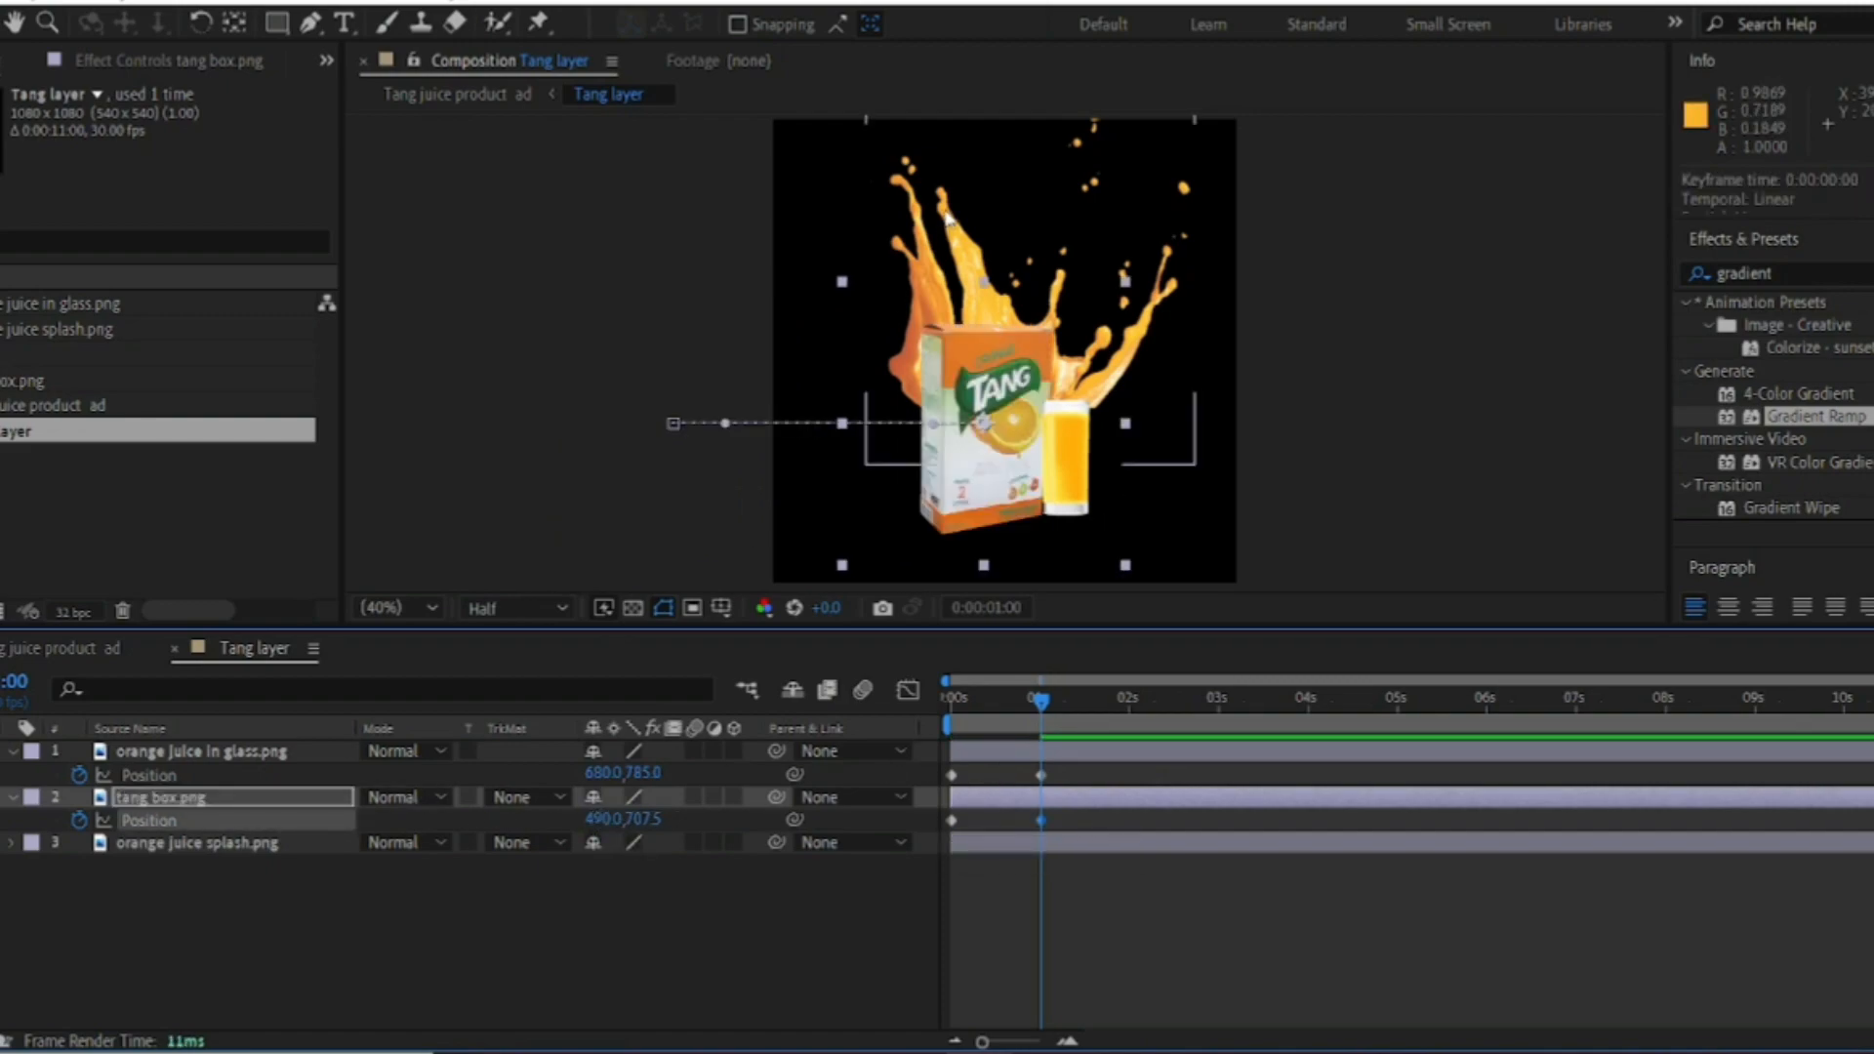
Move the orange juice splash layer's anchor point to the base of the splash, behind the Tang box
click(946, 214)
key(y)
drag(1039, 481, 1025, 409)
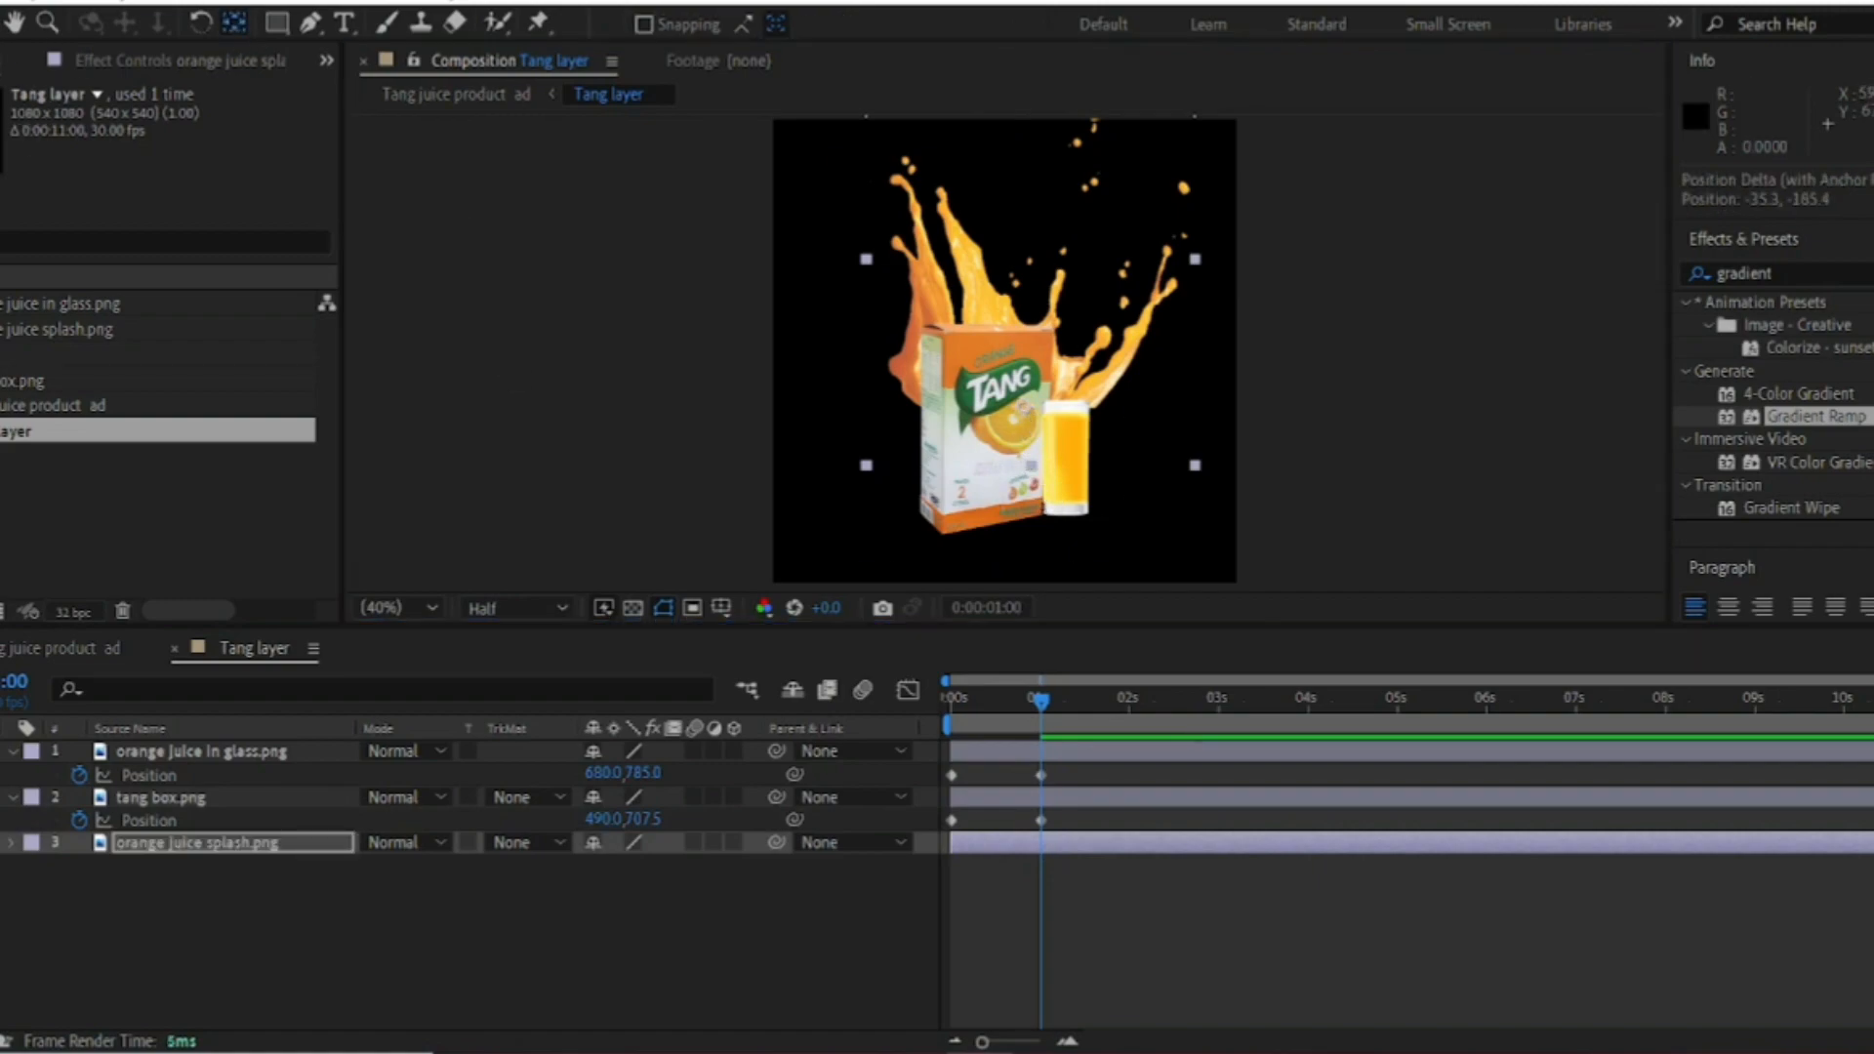
click(1, 24)
Animate the splash's Scale from 0% at 2 seconds to 70.9 by 89% at 3 seconds
key(s)
mouse_move(639, 865)
mouse_down()
mouse_move(729, 856)
mouse_move(616, 856)
mouse_up()
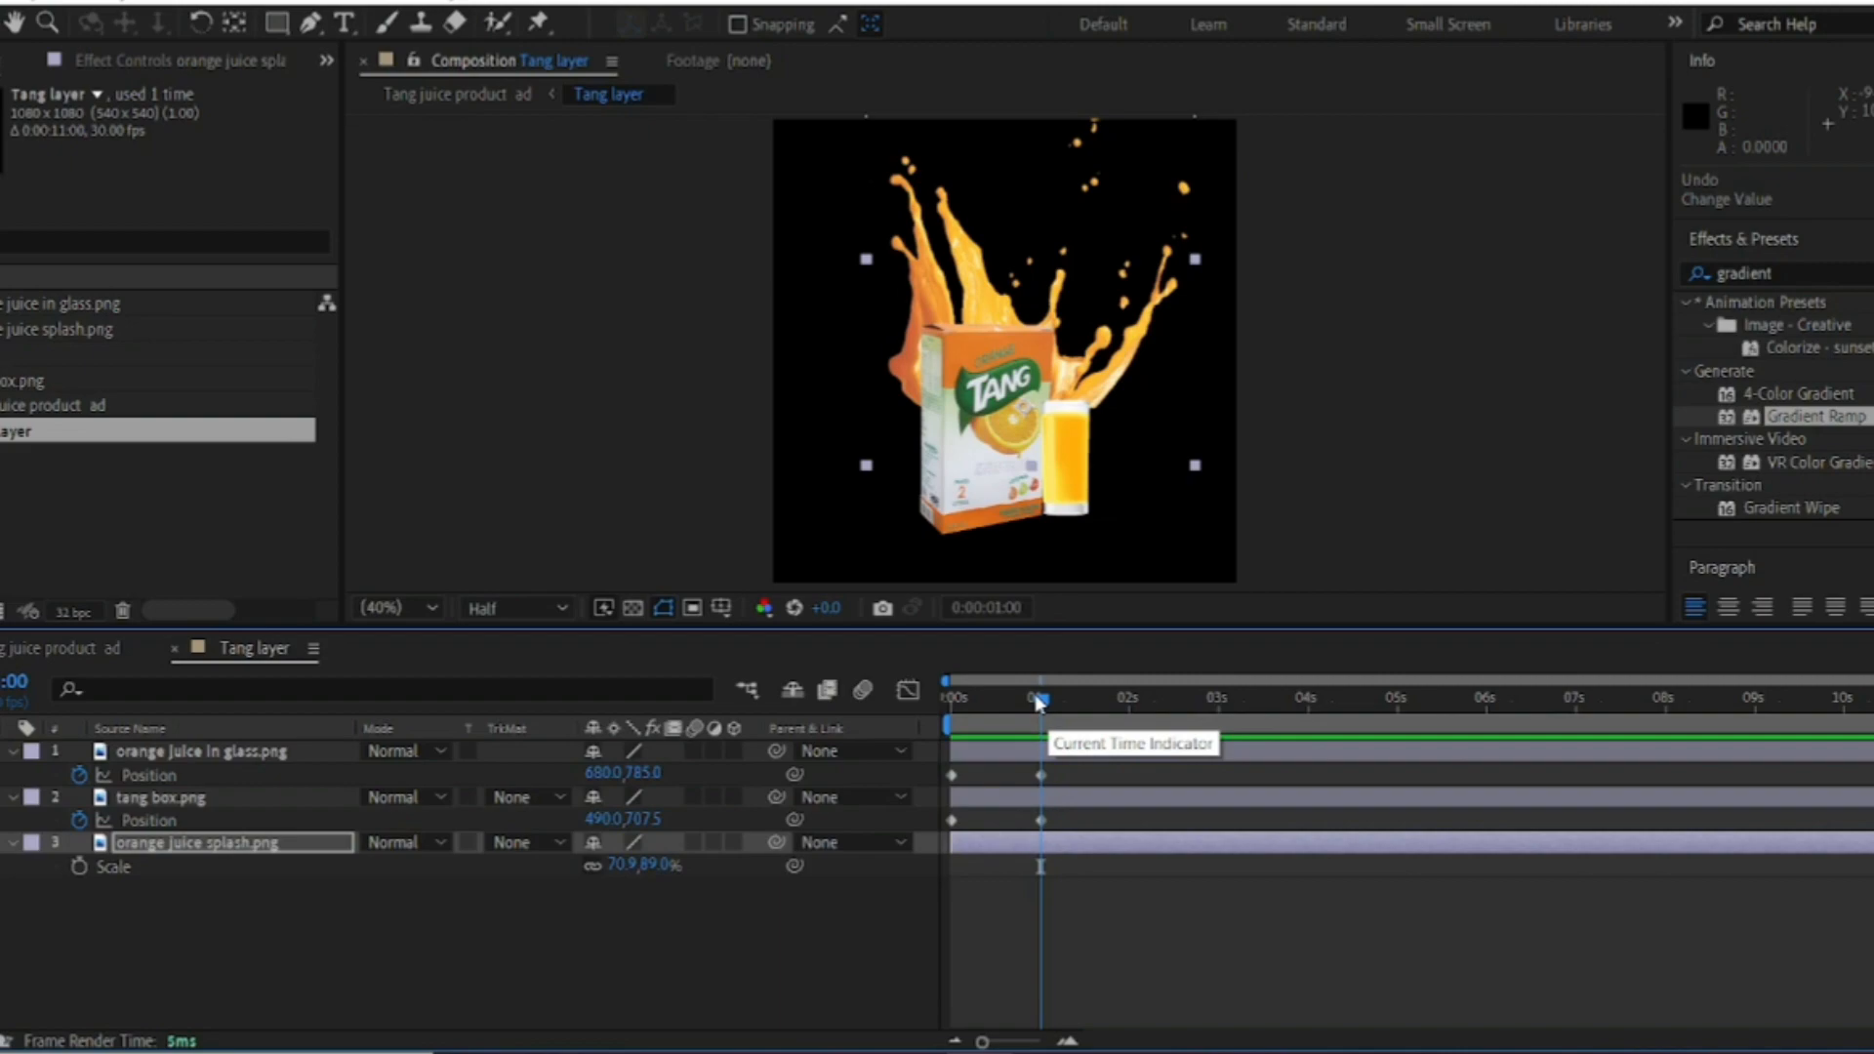
click(79, 867)
drag(1001, 703, 947, 702)
drag(638, 867, 552, 899)
drag(996, 712, 1222, 734)
click(952, 775)
drag(952, 866, 1217, 873)
key(ctrl+z)
drag(1210, 693, 1132, 702)
drag(1126, 867, 1130, 869)
drag(1129, 702, 836, 906)
Apply Easy Ease to the splash's Scale keyframes and to the Tang box's and glass's Position keyframes
drag(1105, 894, 1232, 859)
right_click(1215, 873)
mouse_move(1299, 861)
click(1582, 934)
drag(1057, 785, 946, 827)
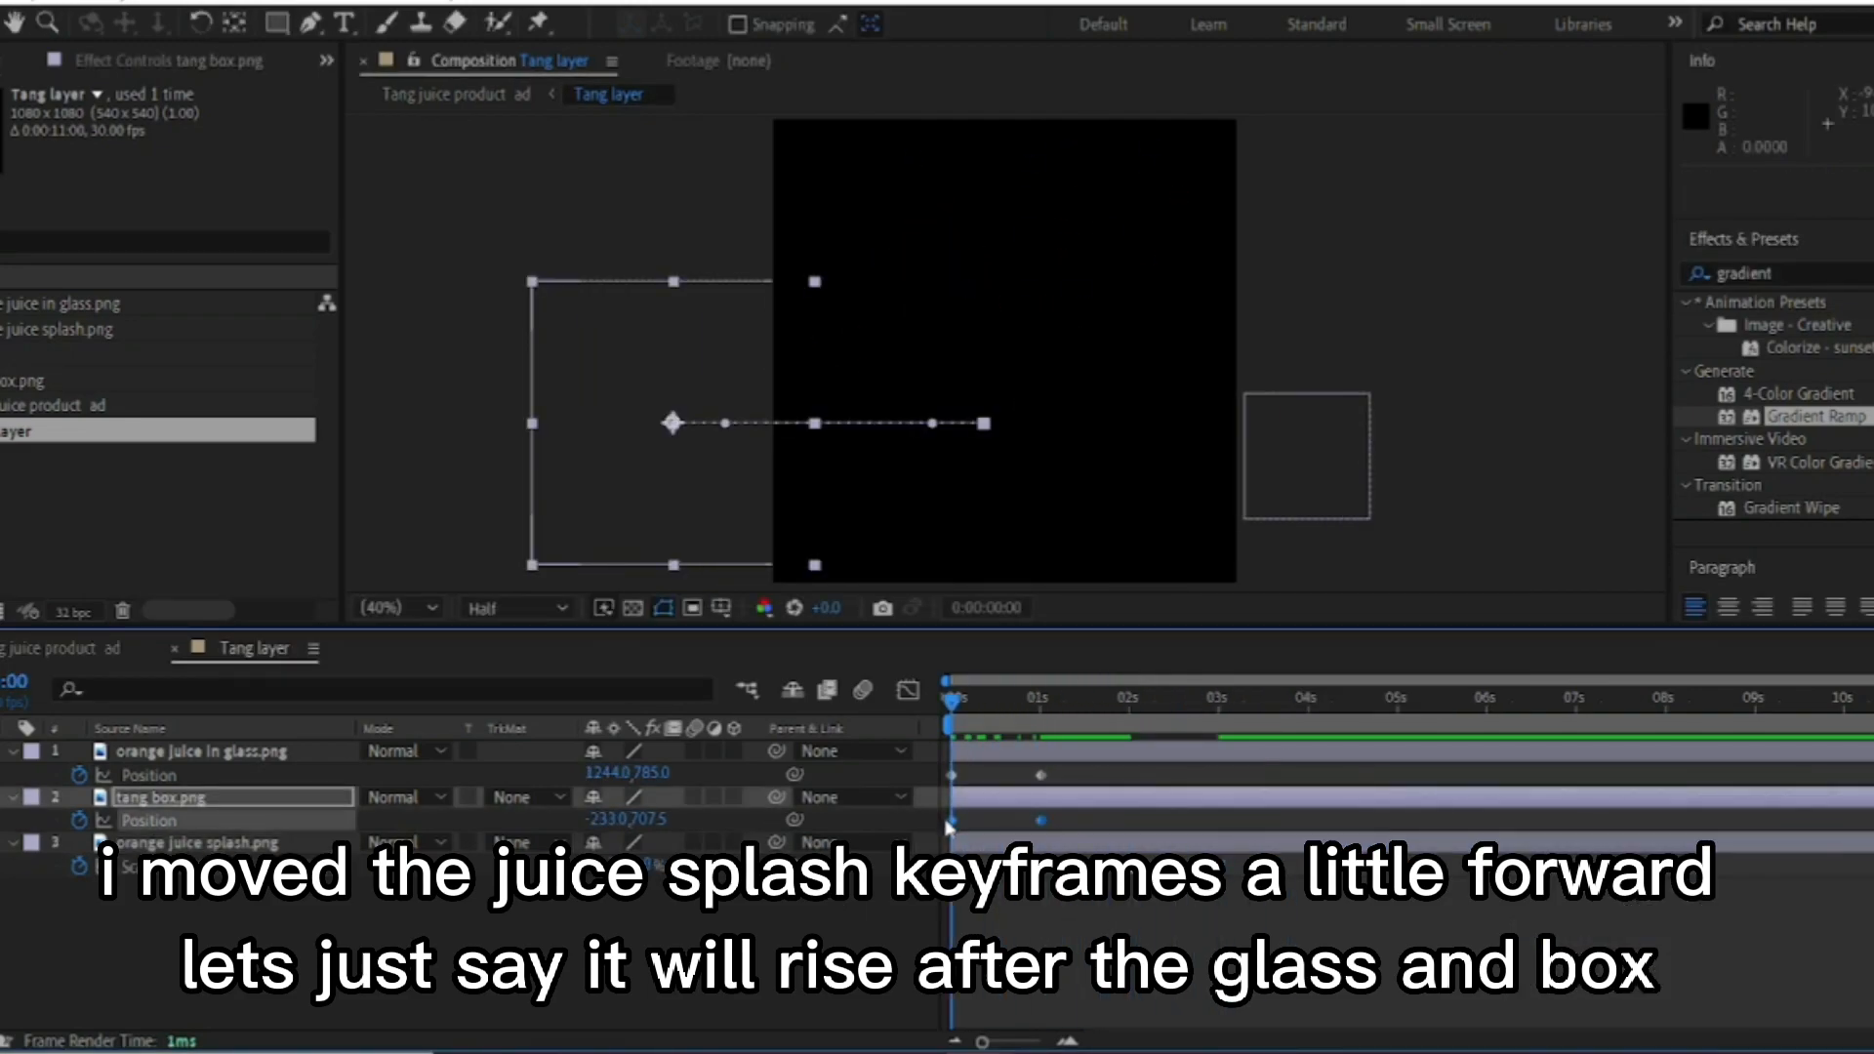
right_click(945, 827)
mouse_move(1084, 795)
click(1288, 874)
drag(1061, 767, 946, 787)
right_click(950, 778)
mouse_move(1067, 761)
click(1415, 838)
Stretch the ending ease of the glass's and Tang box's position speed curves to 100% influence so the motion starts fast and slows down
click(909, 691)
click(1040, 971)
drag(1016, 973, 949, 986)
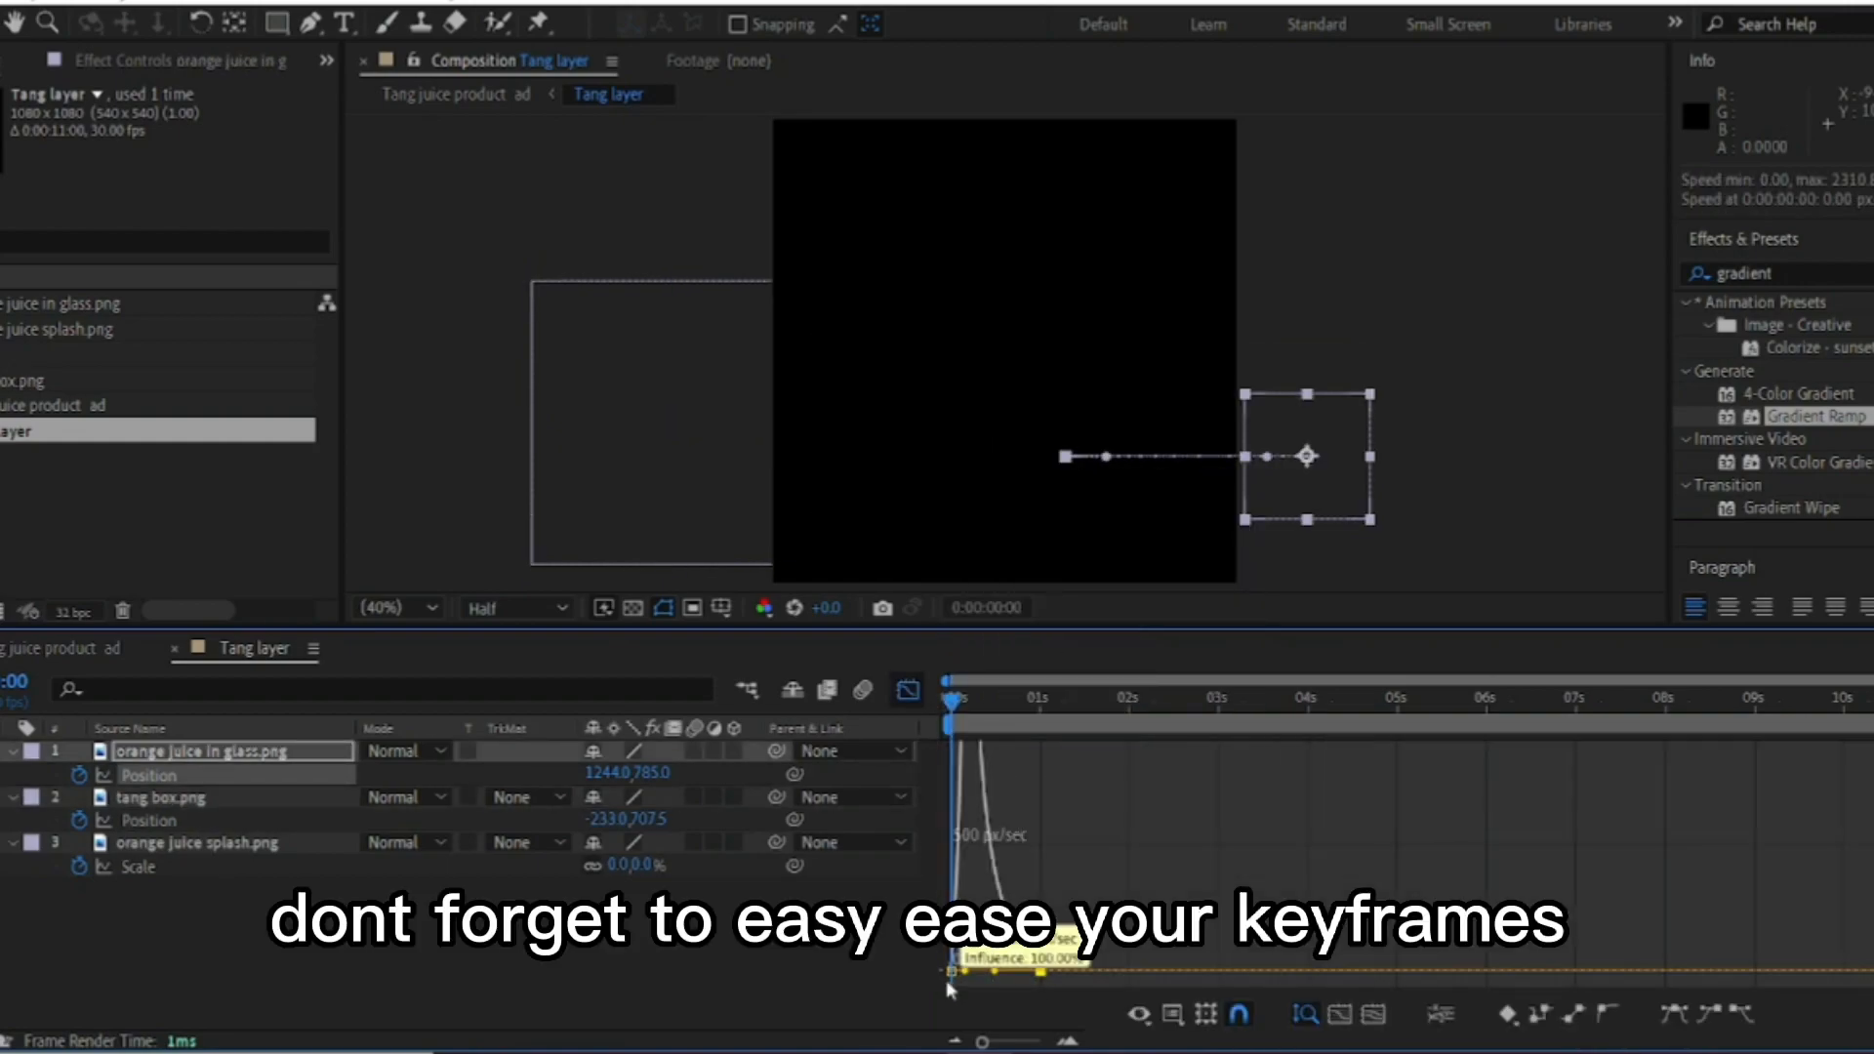
click(909, 691)
drag(1062, 810, 946, 836)
click(909, 691)
click(1040, 972)
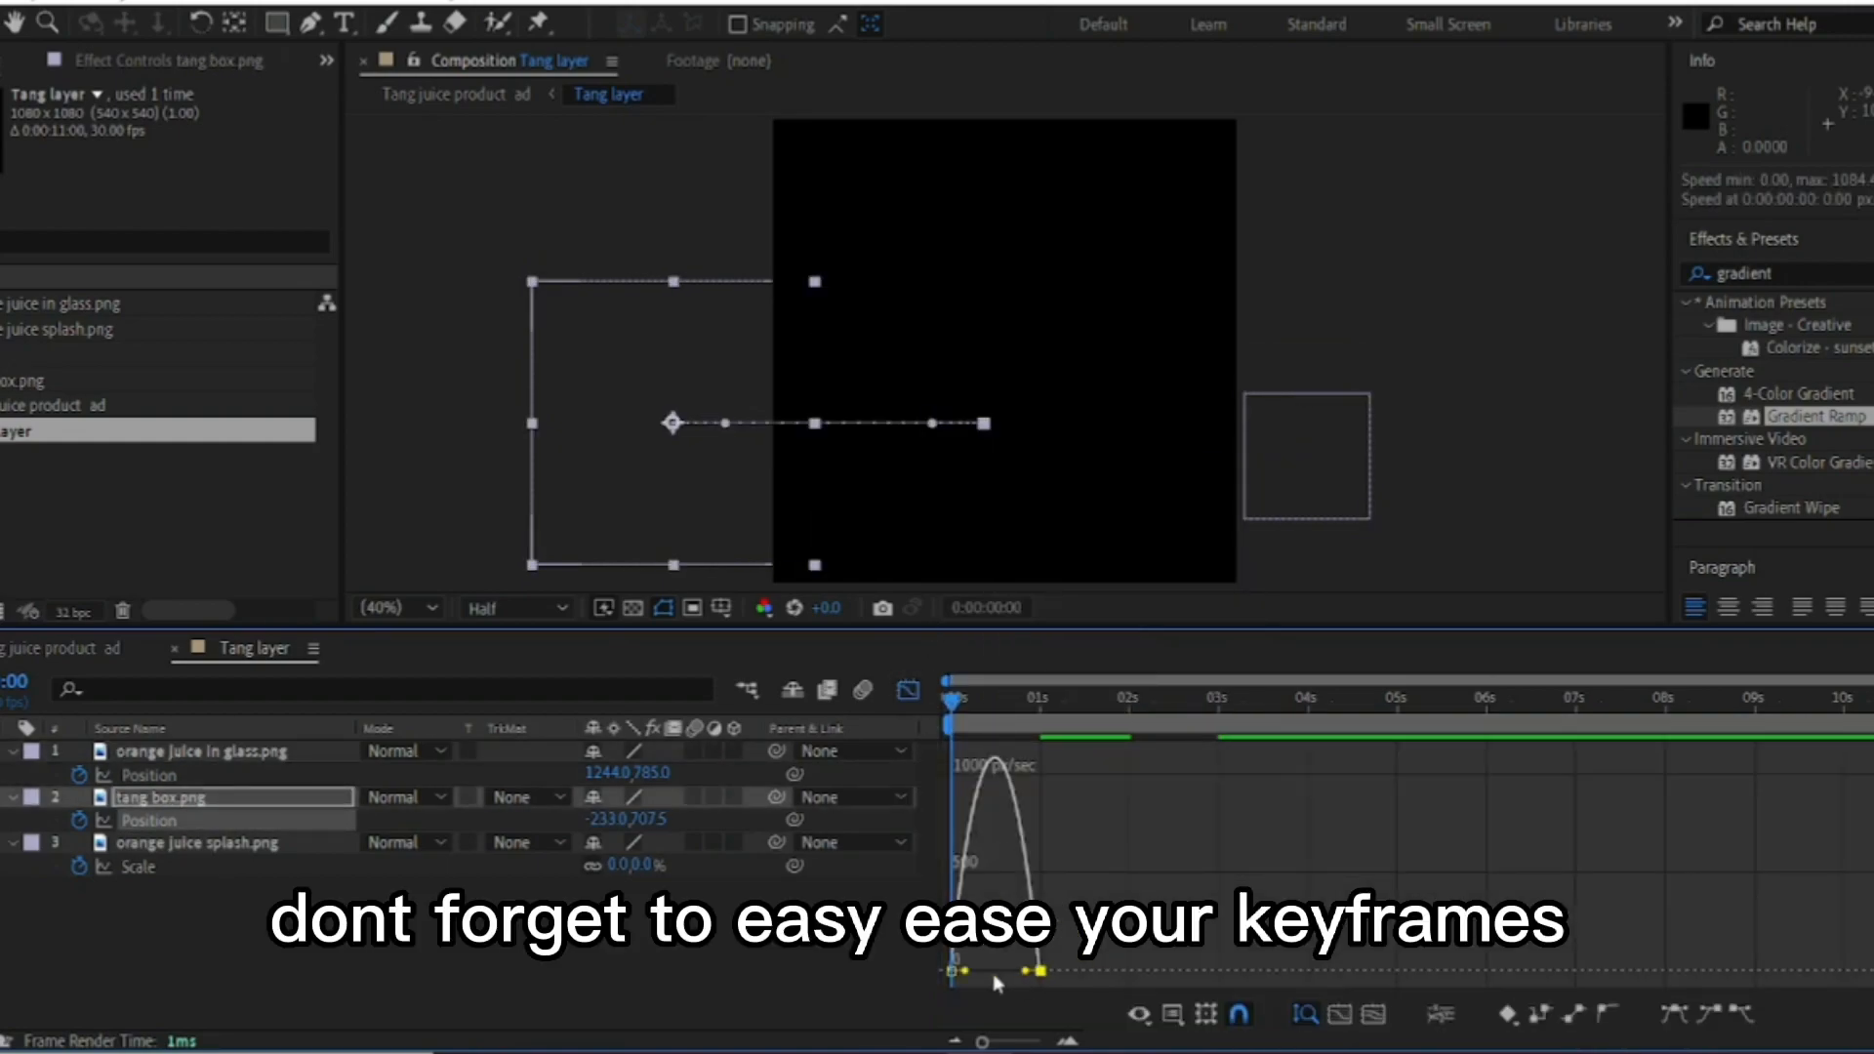
drag(1025, 971, 950, 982)
click(910, 693)
Reshape the splash's scale speed curve by extending the last keyframe's ease back to the first keyframe
drag(1228, 859, 1089, 918)
click(908, 692)
click(908, 693)
click(908, 692)
click(1220, 972)
drag(1210, 972, 1083, 981)
click(908, 692)
Preview the animation in the Tang layer composition and in the main ad composition, and save the project
key(space)
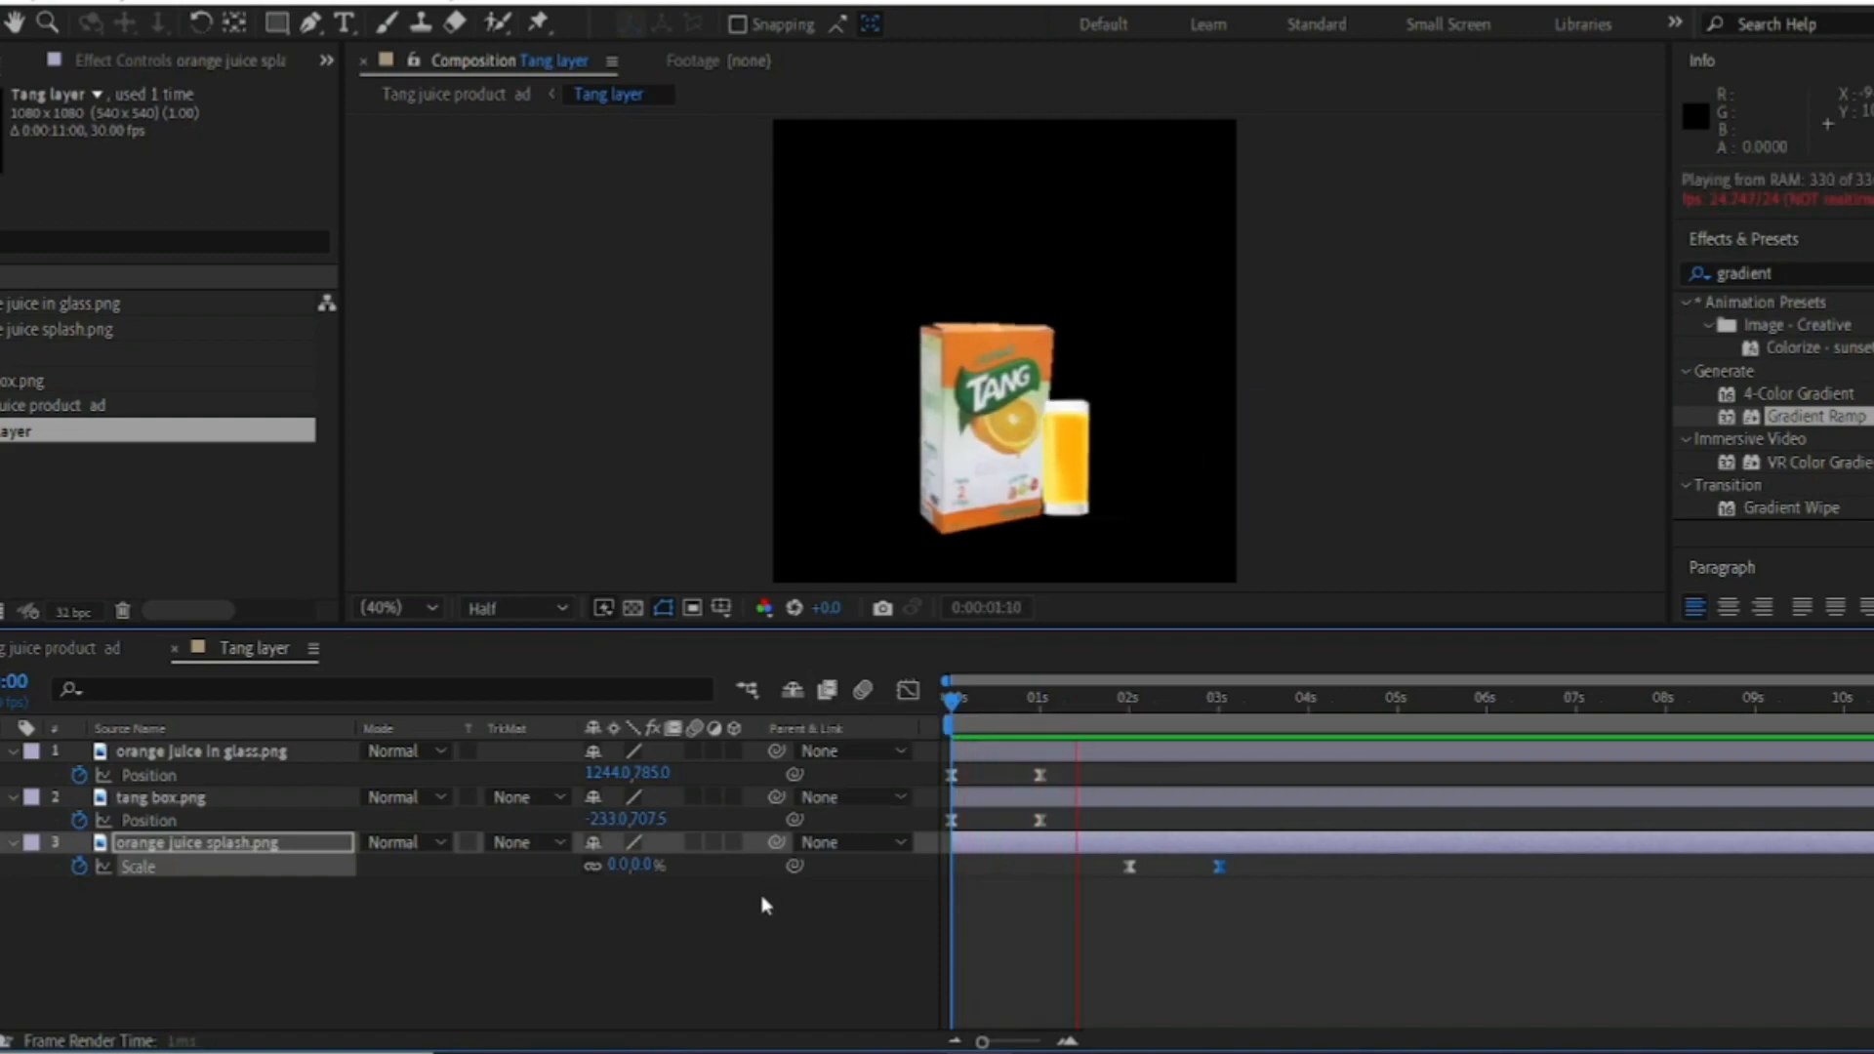
key(space)
click(68, 651)
drag(1320, 708, 937, 722)
key(space)
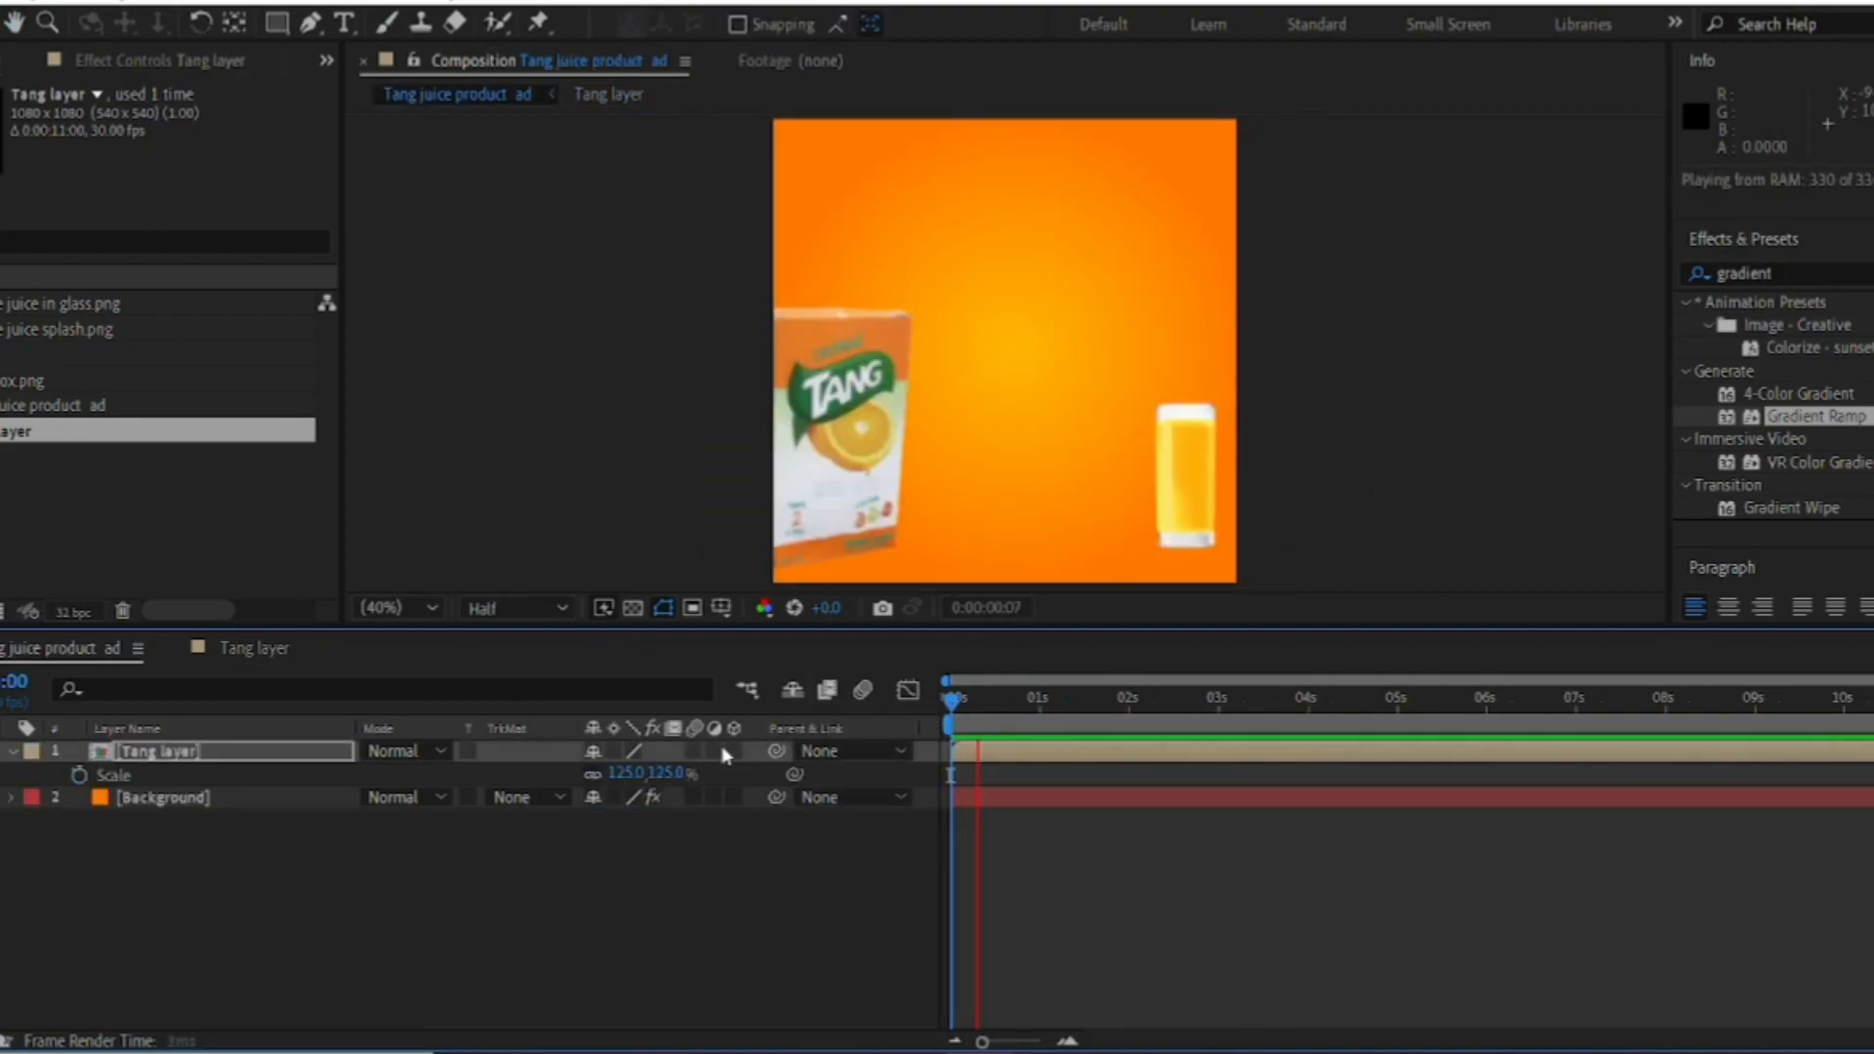
key(space)
key(ctrl+s)
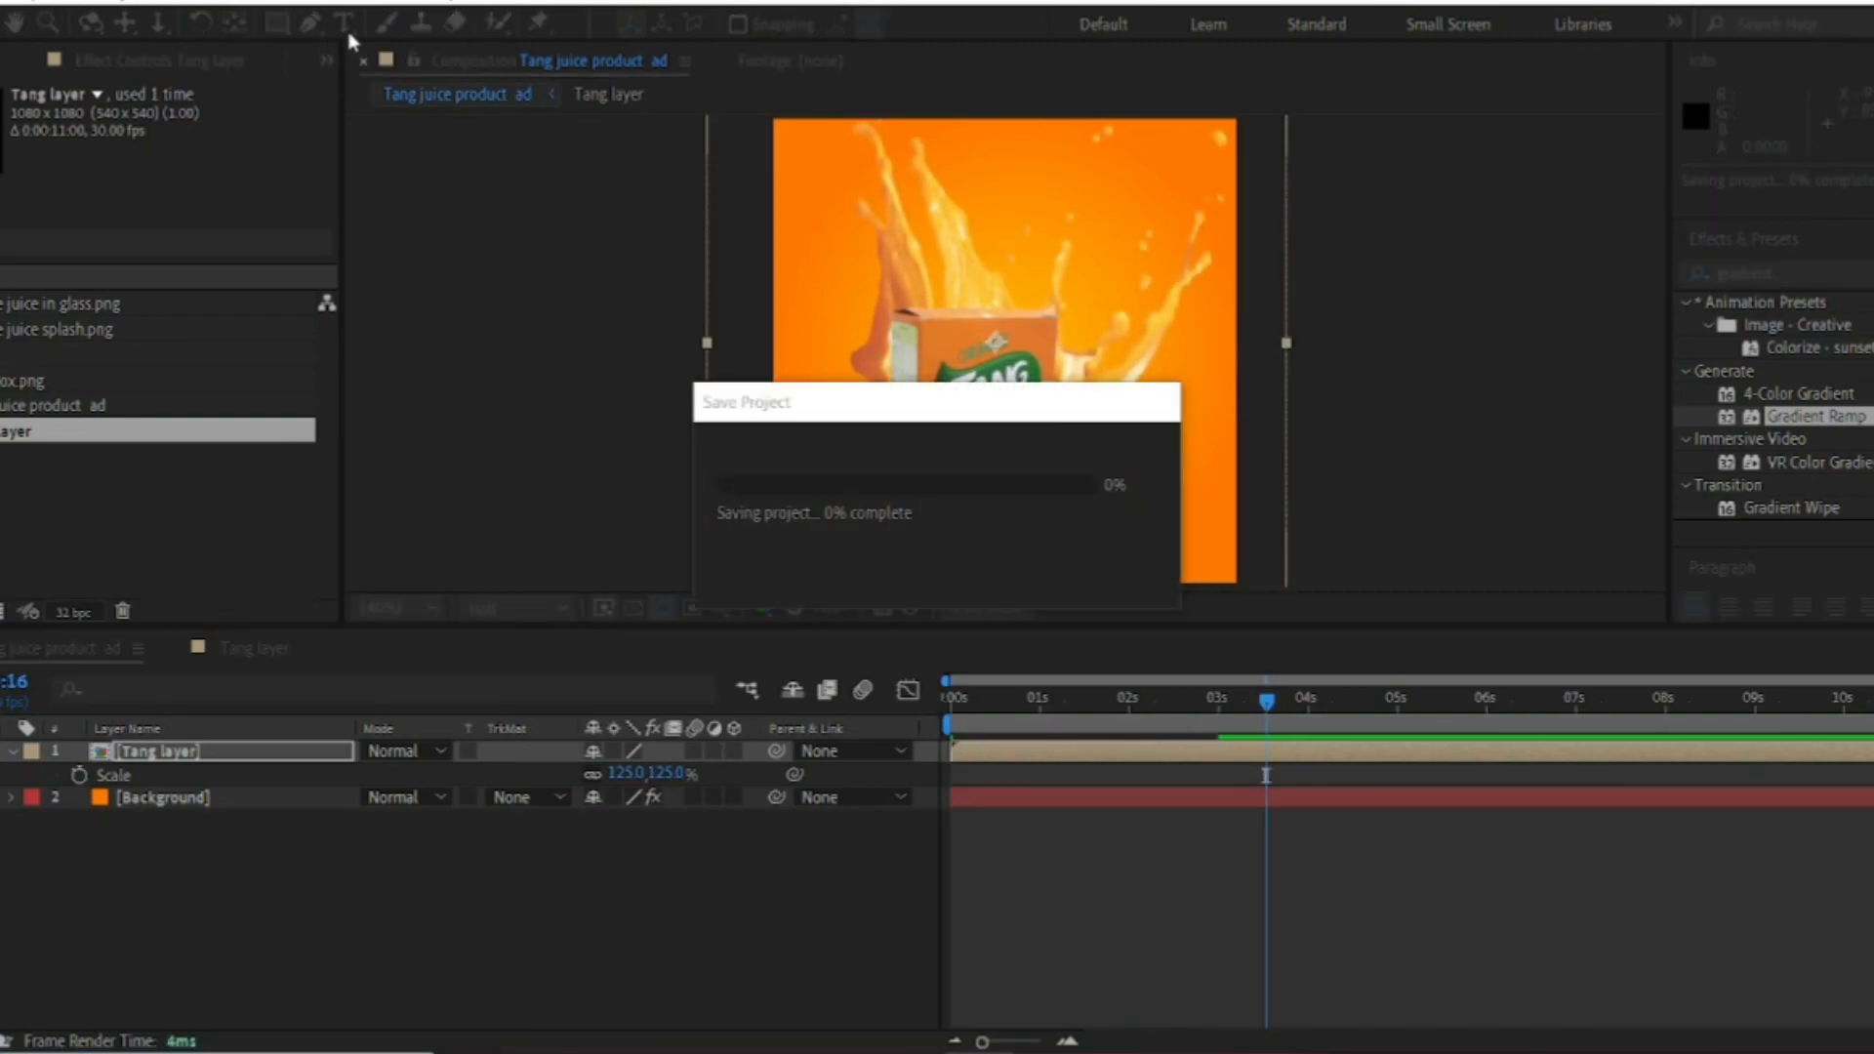
Add a white text layer reading "BUY NOW FOR $40!" to the ad composition
click(345, 23)
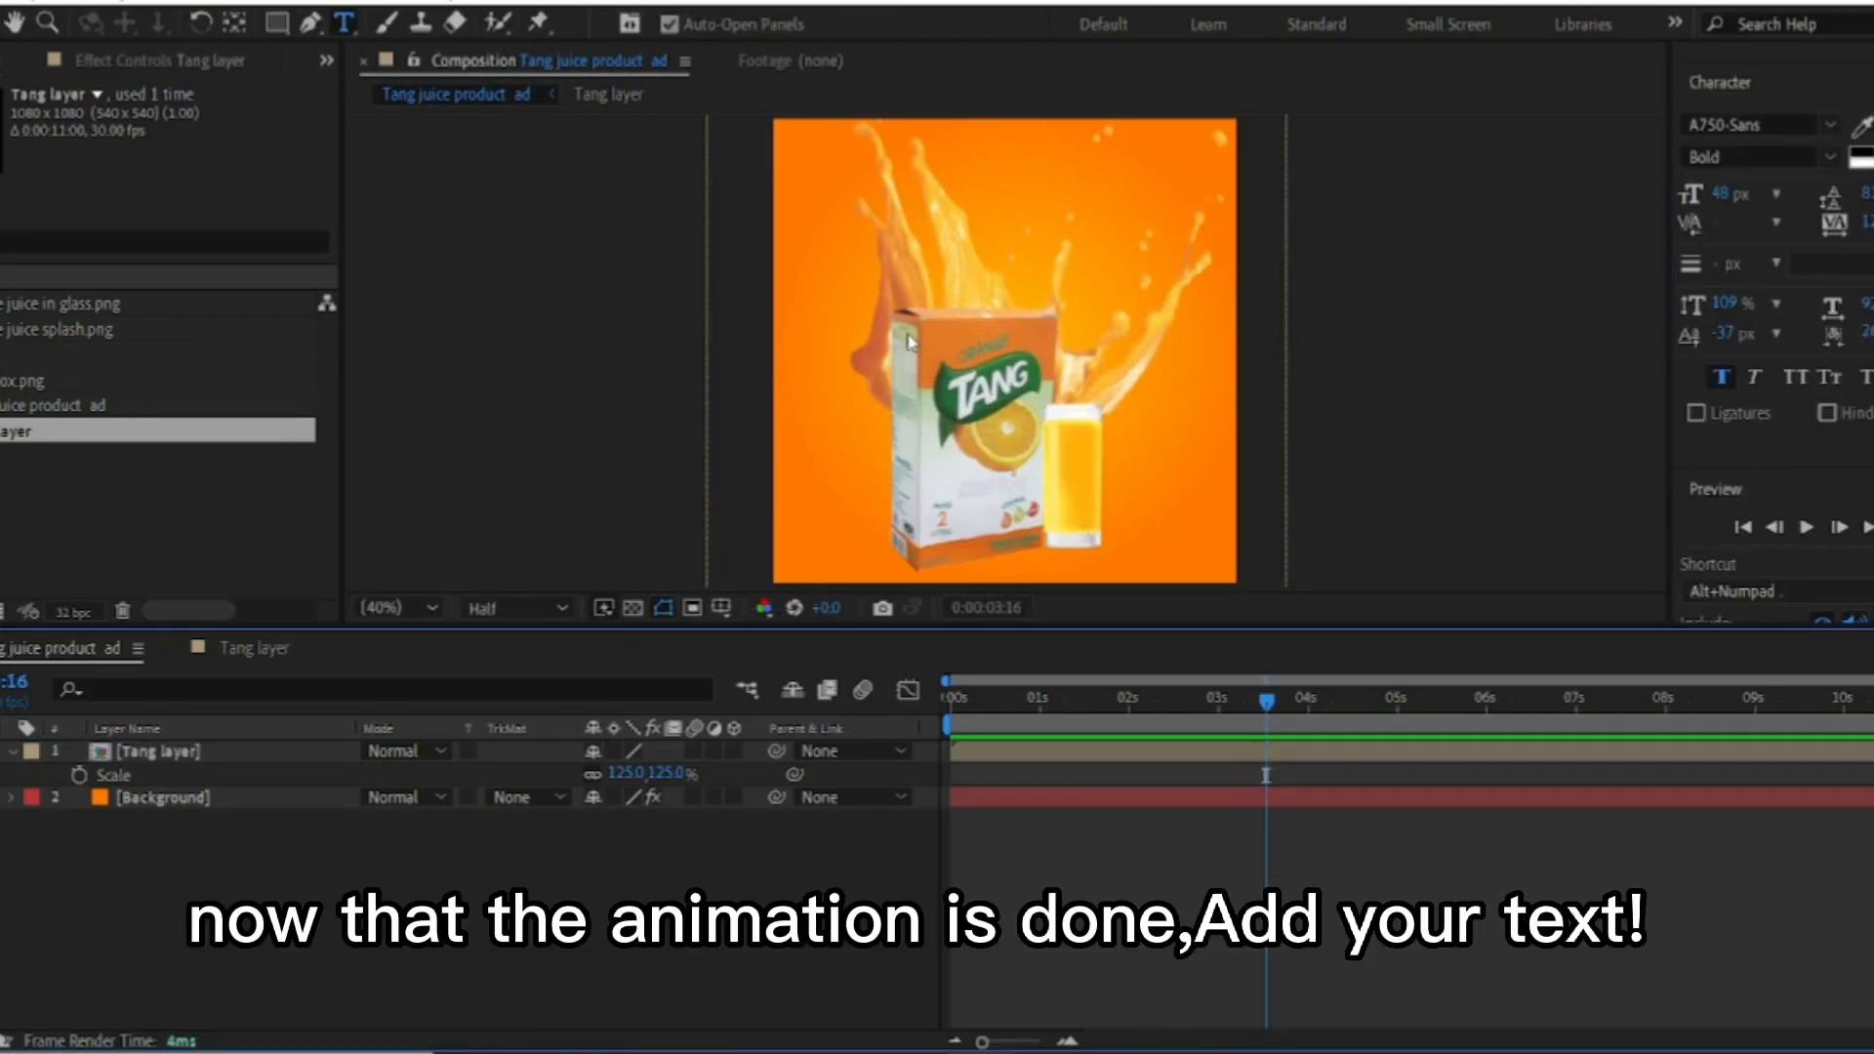
click(863, 195)
text(BUY NOW)
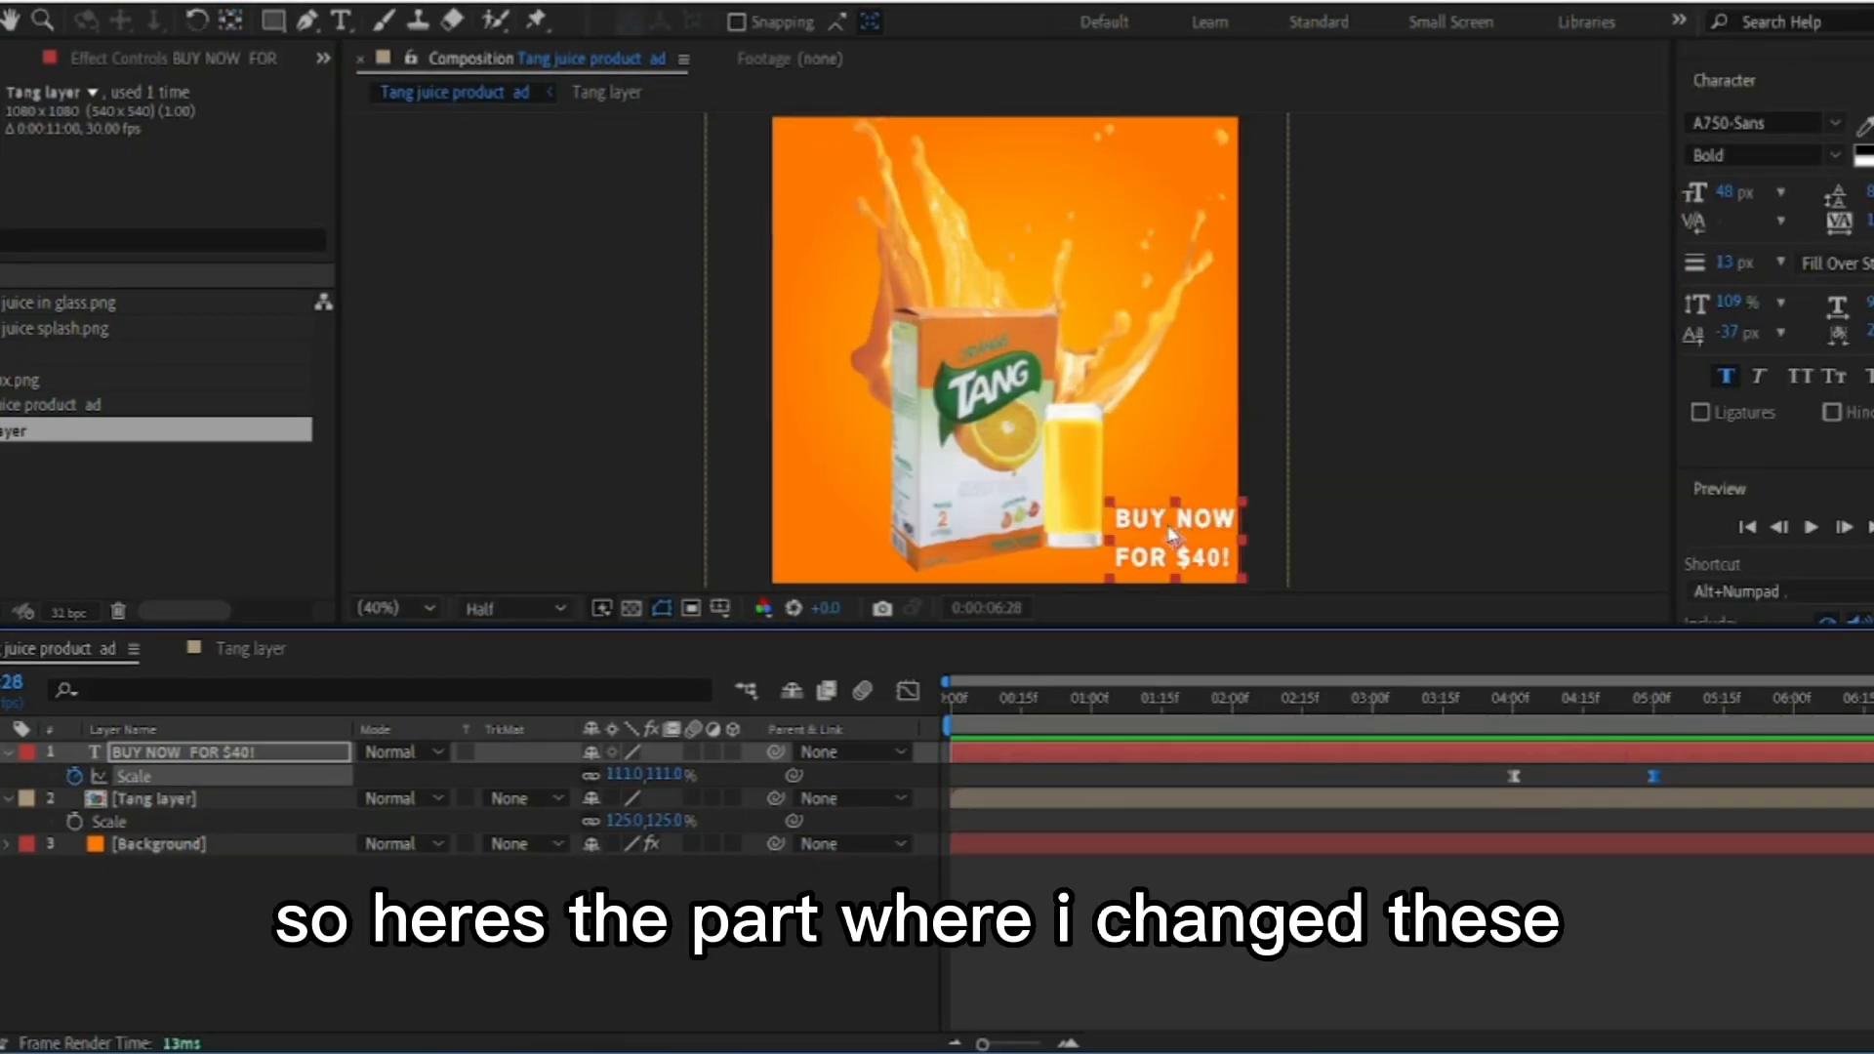
Open the Background layer's effect controls and set the gradient ramp's end colour to a red-orange
click(261, 843)
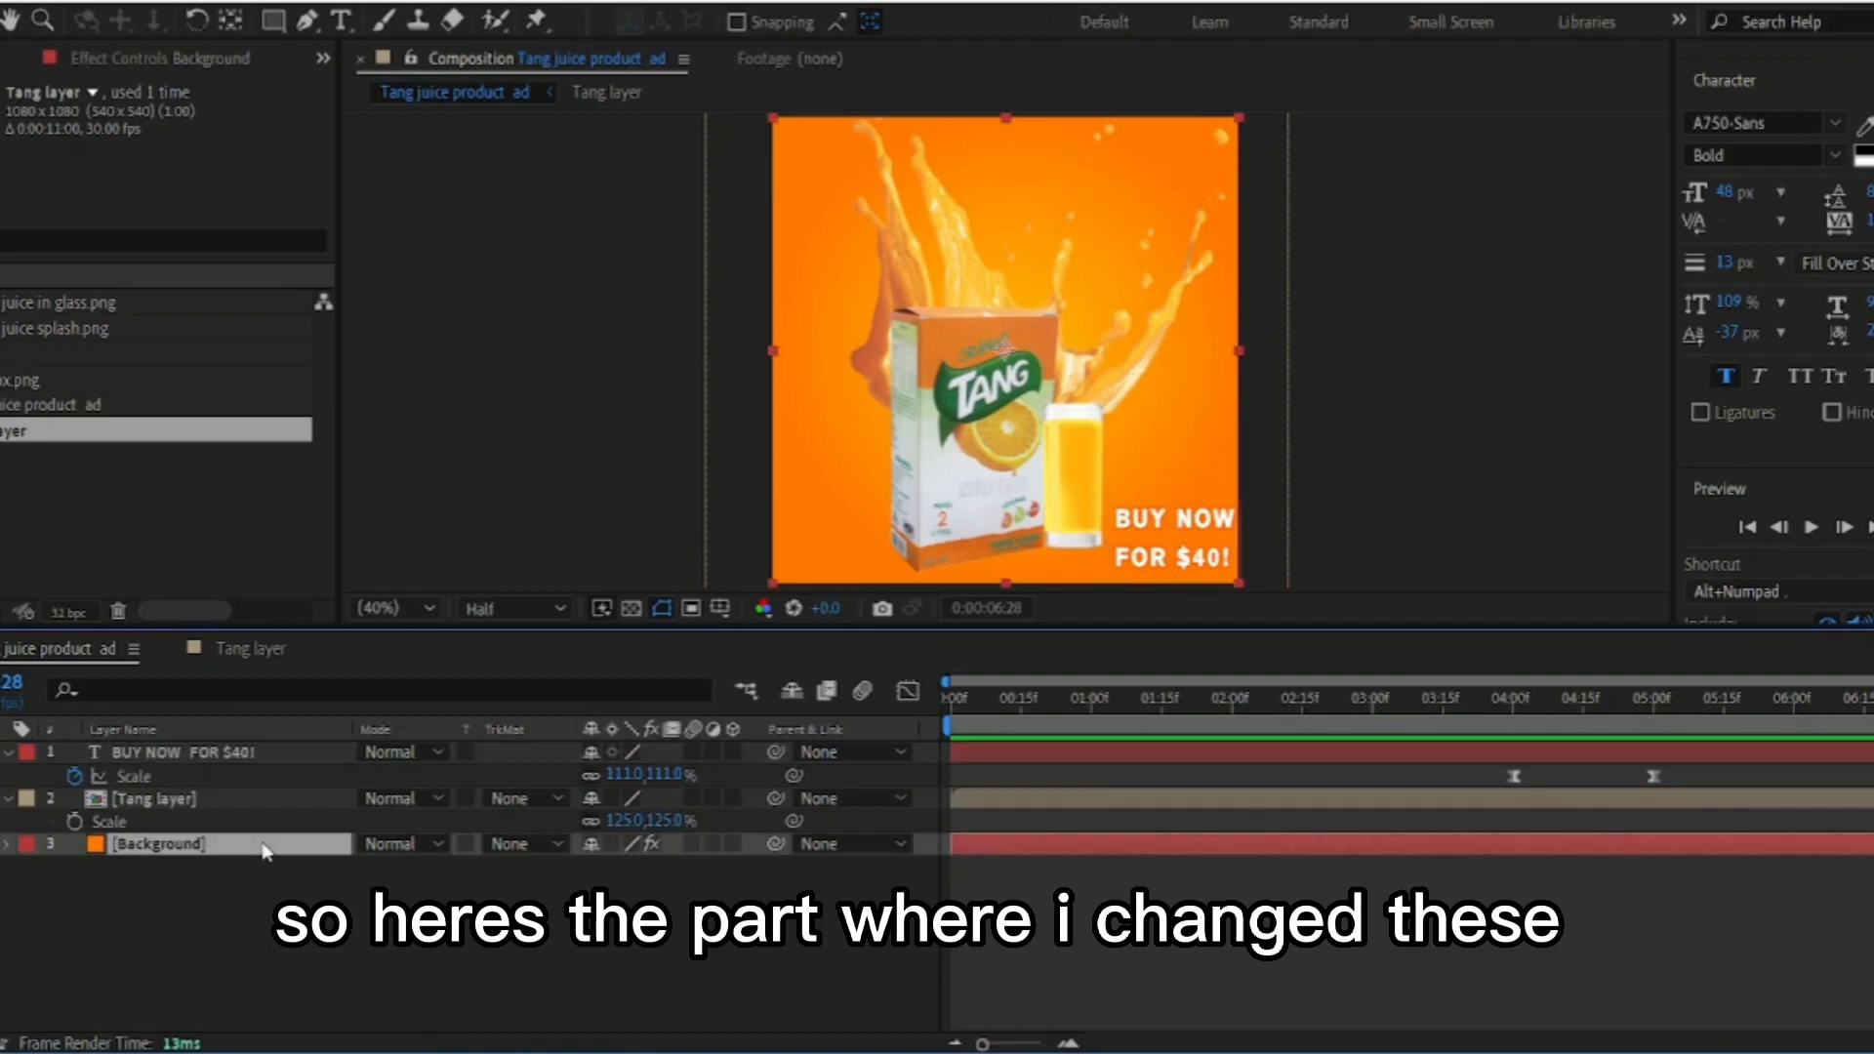
double_click(158, 849)
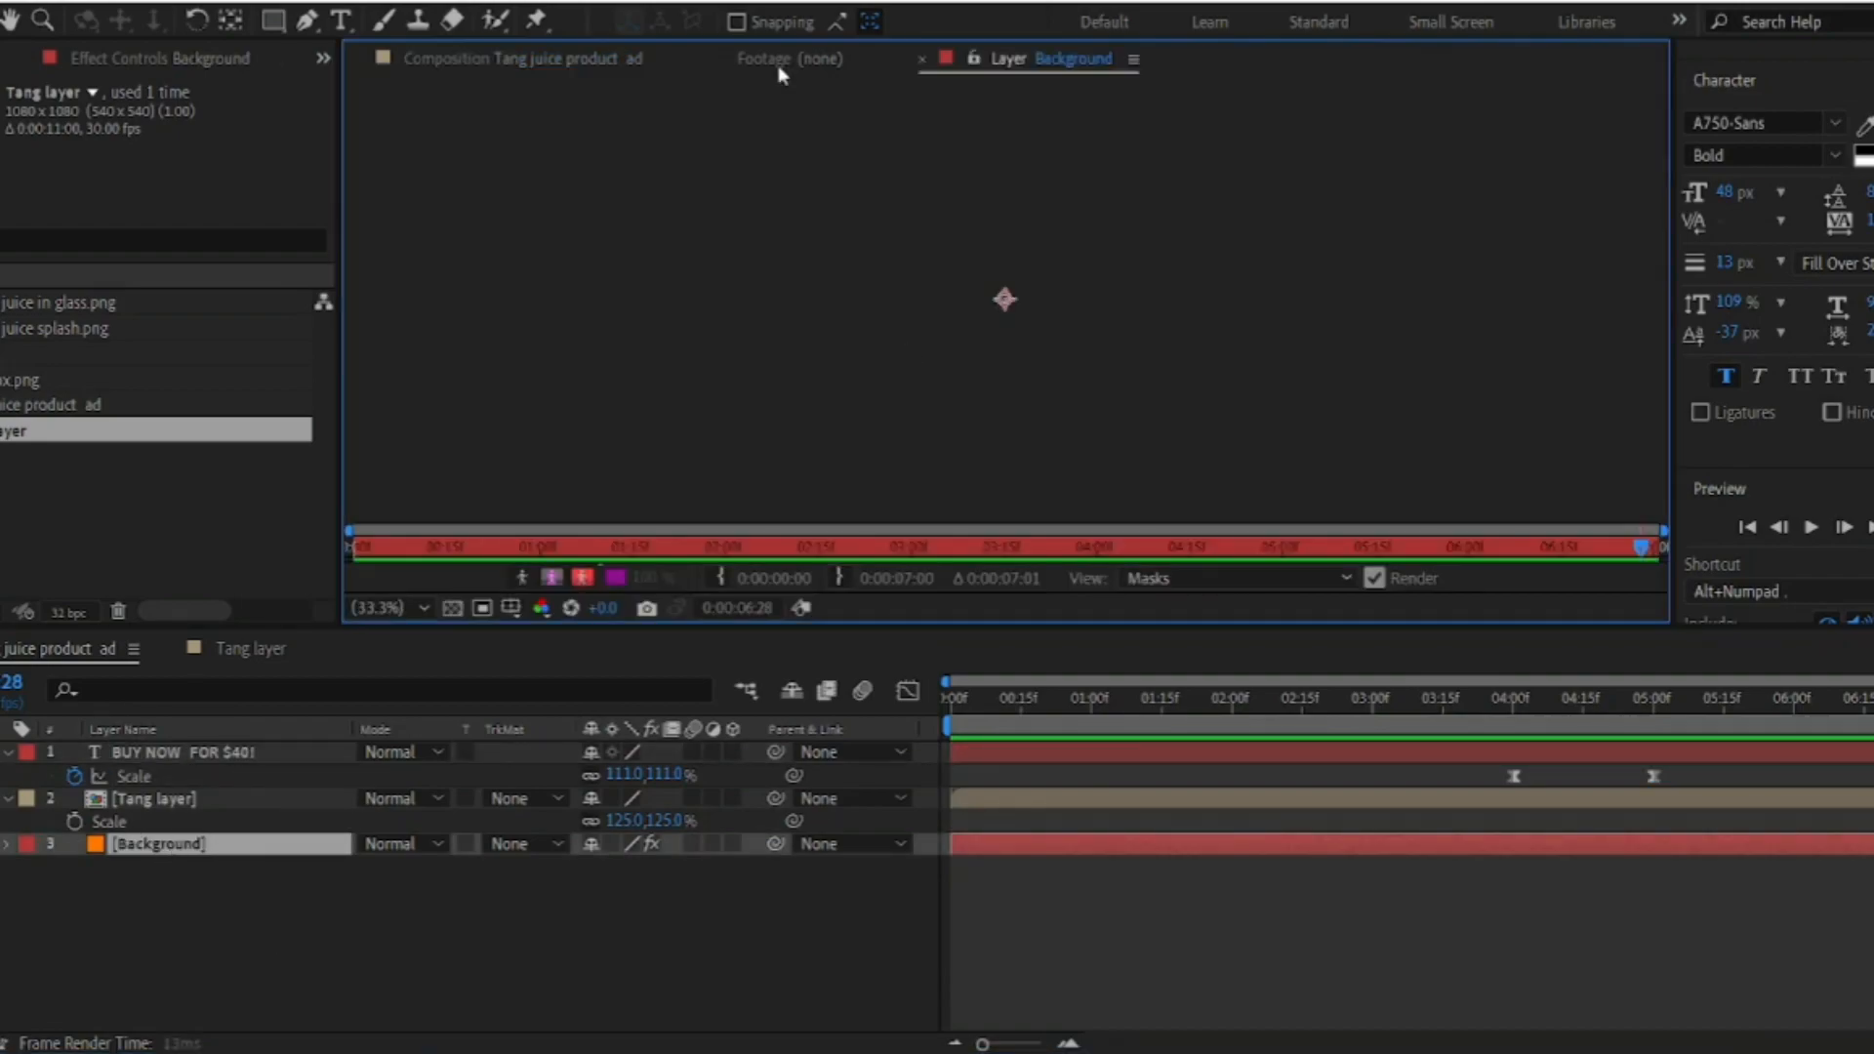
click(547, 60)
right_click(195, 844)
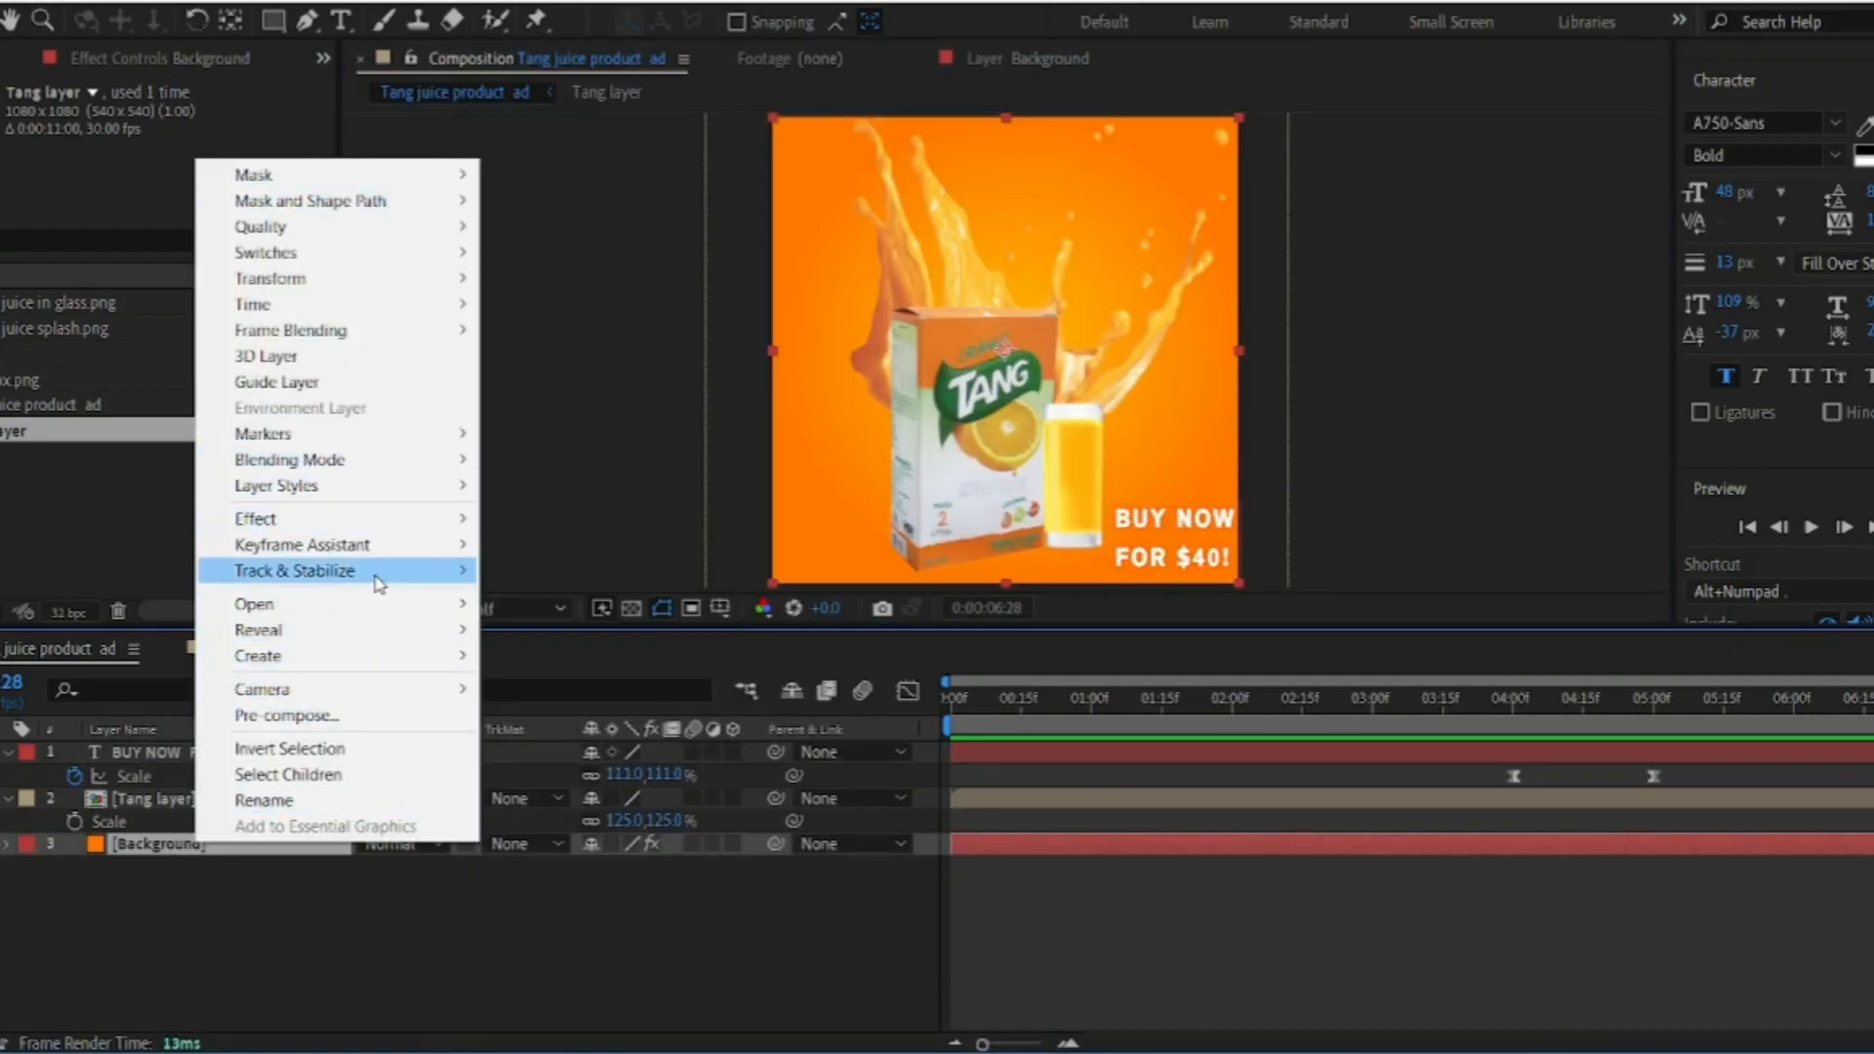
mouse_move(377, 604)
click(562, 656)
click(156, 207)
drag(1353, 625, 1356, 528)
drag(1391, 841, 1396, 855)
click(1624, 524)
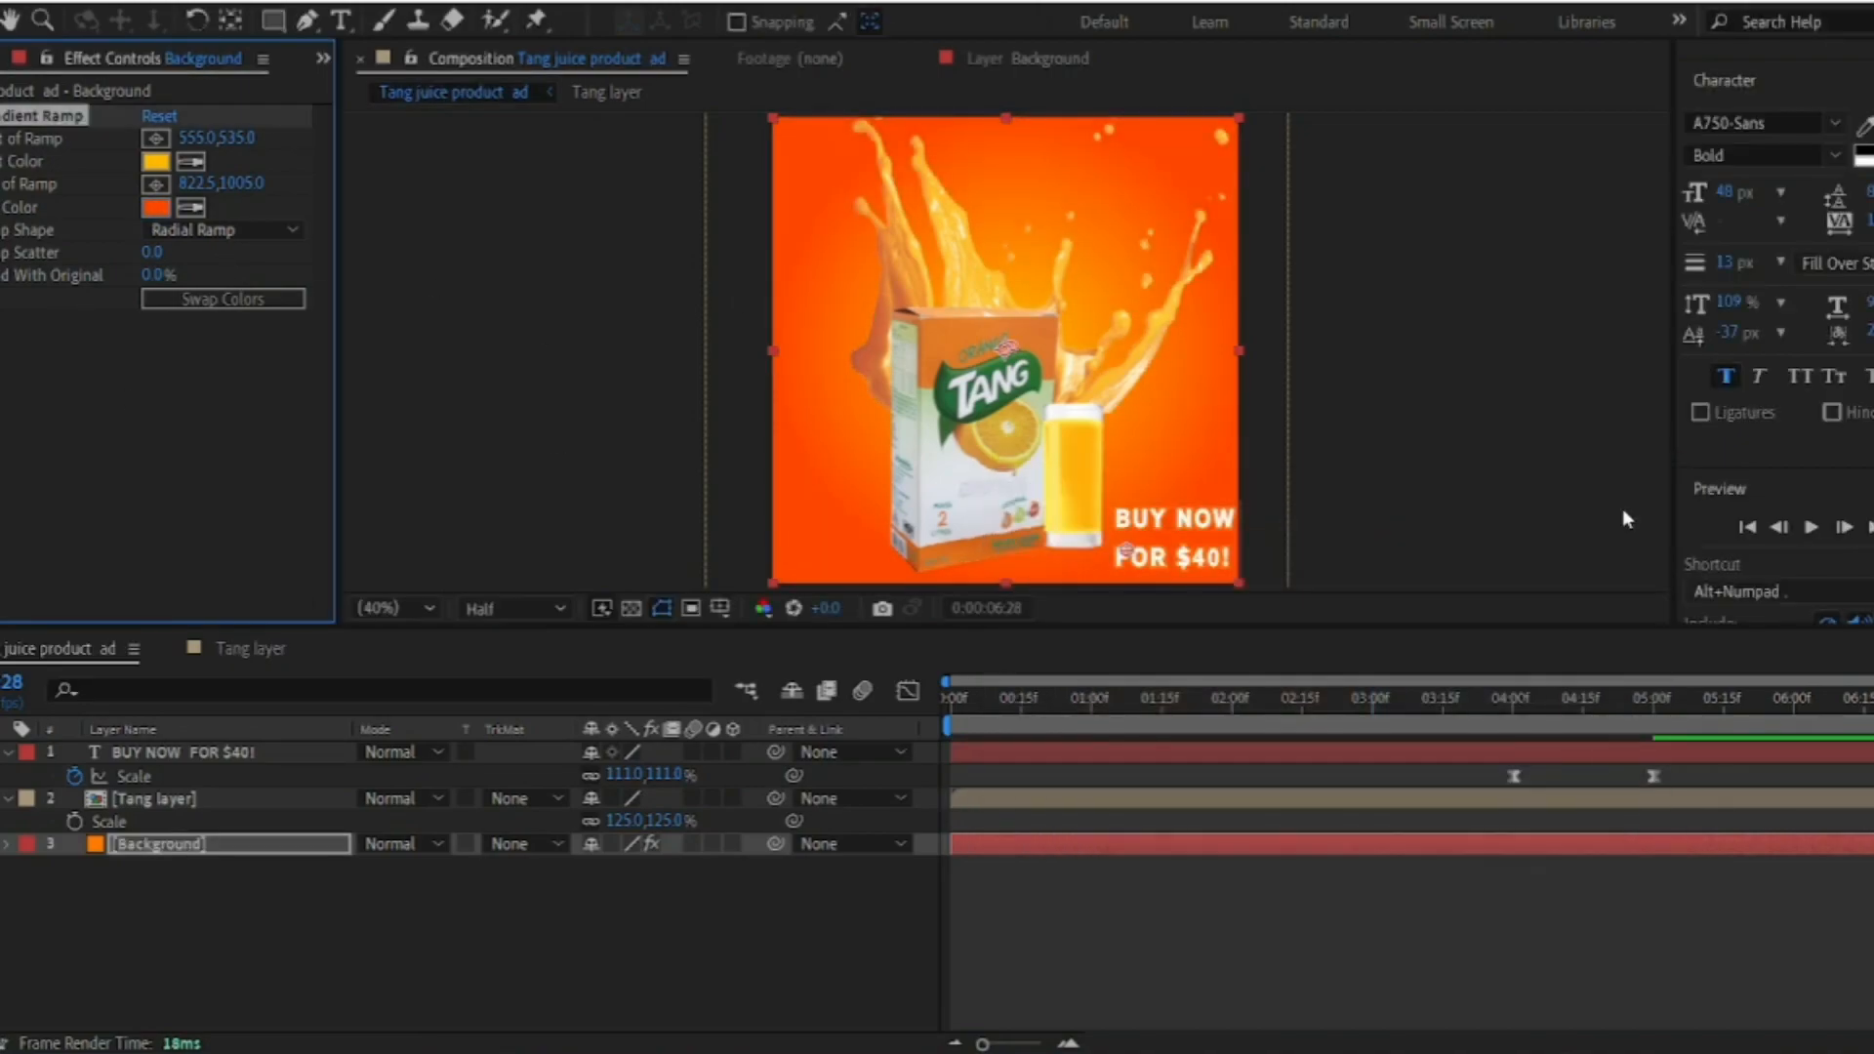
Set the ad composition's size to 1500 × 1500 px
key(ctrl+k)
click(268, 204)
text(1500)
key(Tab)
text(1500)
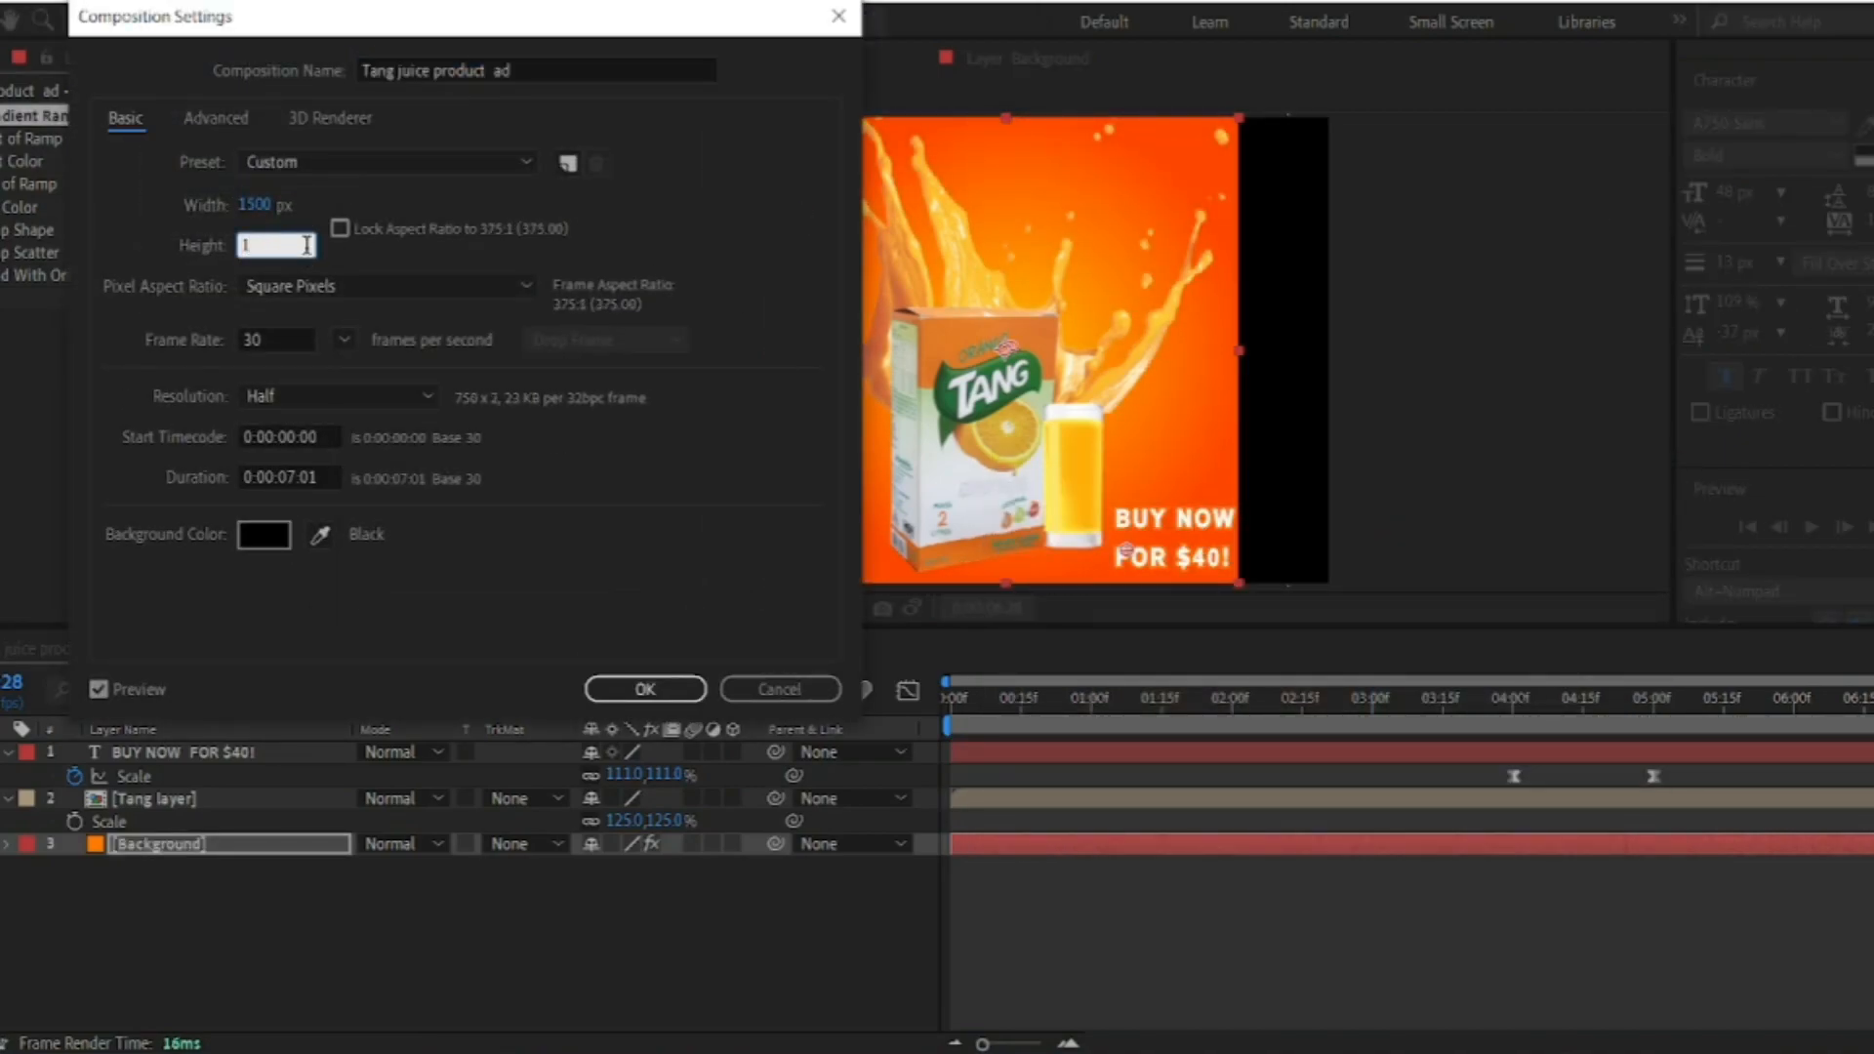
key(Return)
Scale the Background layer to 141% so it fills the enlarged composition
click(263, 848)
key(s)
drag(660, 866, 724, 905)
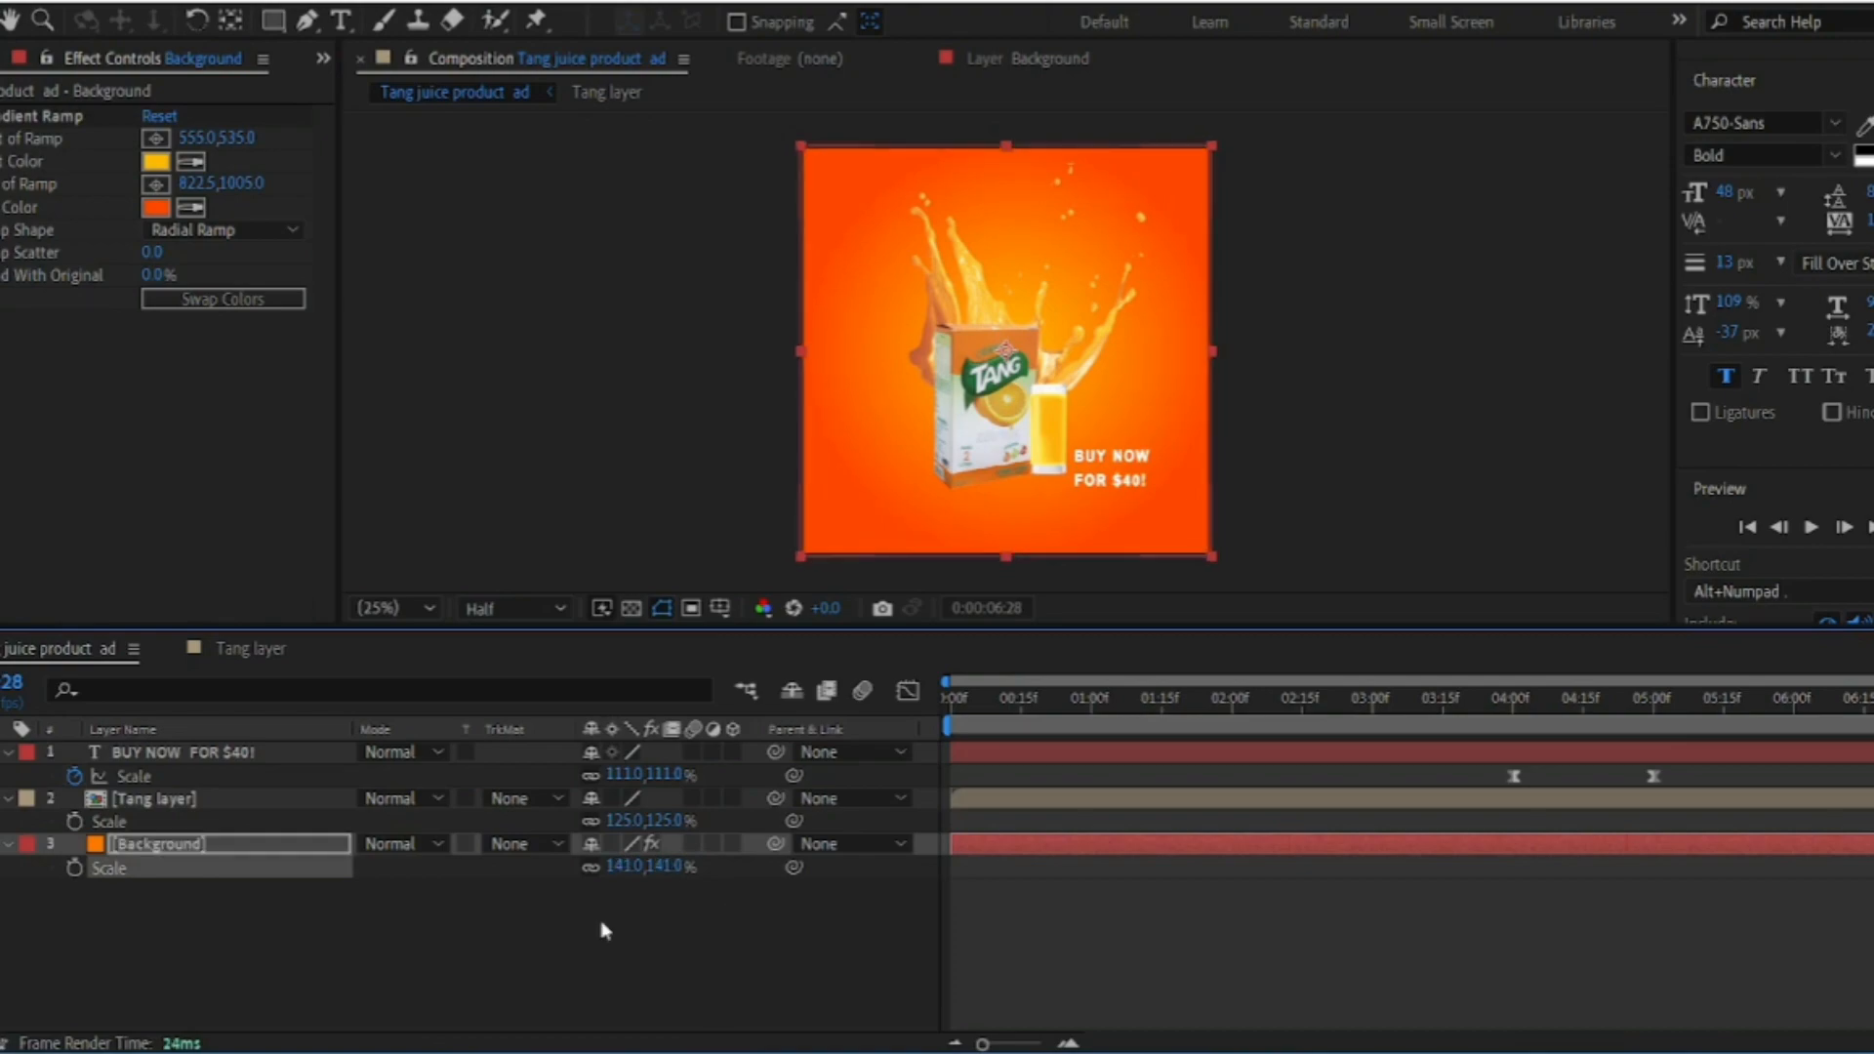
Scale the Tang layer to 139% and shift the product slightly lower and to the left in the frame
click(622, 822)
mouse_move(622, 826)
mouse_down()
mouse_move(715, 823)
mouse_move(646, 823)
mouse_up()
drag(1001, 358, 991, 374)
Move the "BUY NOW FOR $40!" text above the product, centred near the upper edge, and scale it to 197%
click(265, 754)
drag(1120, 473, 1013, 221)
drag(668, 776, 837, 865)
drag(1006, 240, 1016, 240)
Set the offer text's vertical scale to 116% and its baseline shift to -27 px, and adjust its line spacing
mouse_move(1733, 303)
mouse_down()
mouse_move(1798, 317)
mouse_move(1757, 290)
mouse_up()
mouse_move(1869, 192)
mouse_down()
mouse_move(1823, 198)
mouse_move(1840, 200)
mouse_up()
mouse_move(1729, 303)
mouse_down()
mouse_move(1753, 308)
mouse_move(1734, 319)
mouse_up()
Pick the orange-red EF4E00 as the offer text's colour and preview the ad animation from the start
click(1873, 133)
mouse_move(1388, 845)
mouse_down()
mouse_move(1391, 888)
mouse_move(1406, 847)
mouse_up()
drag(1336, 626, 1370, 539)
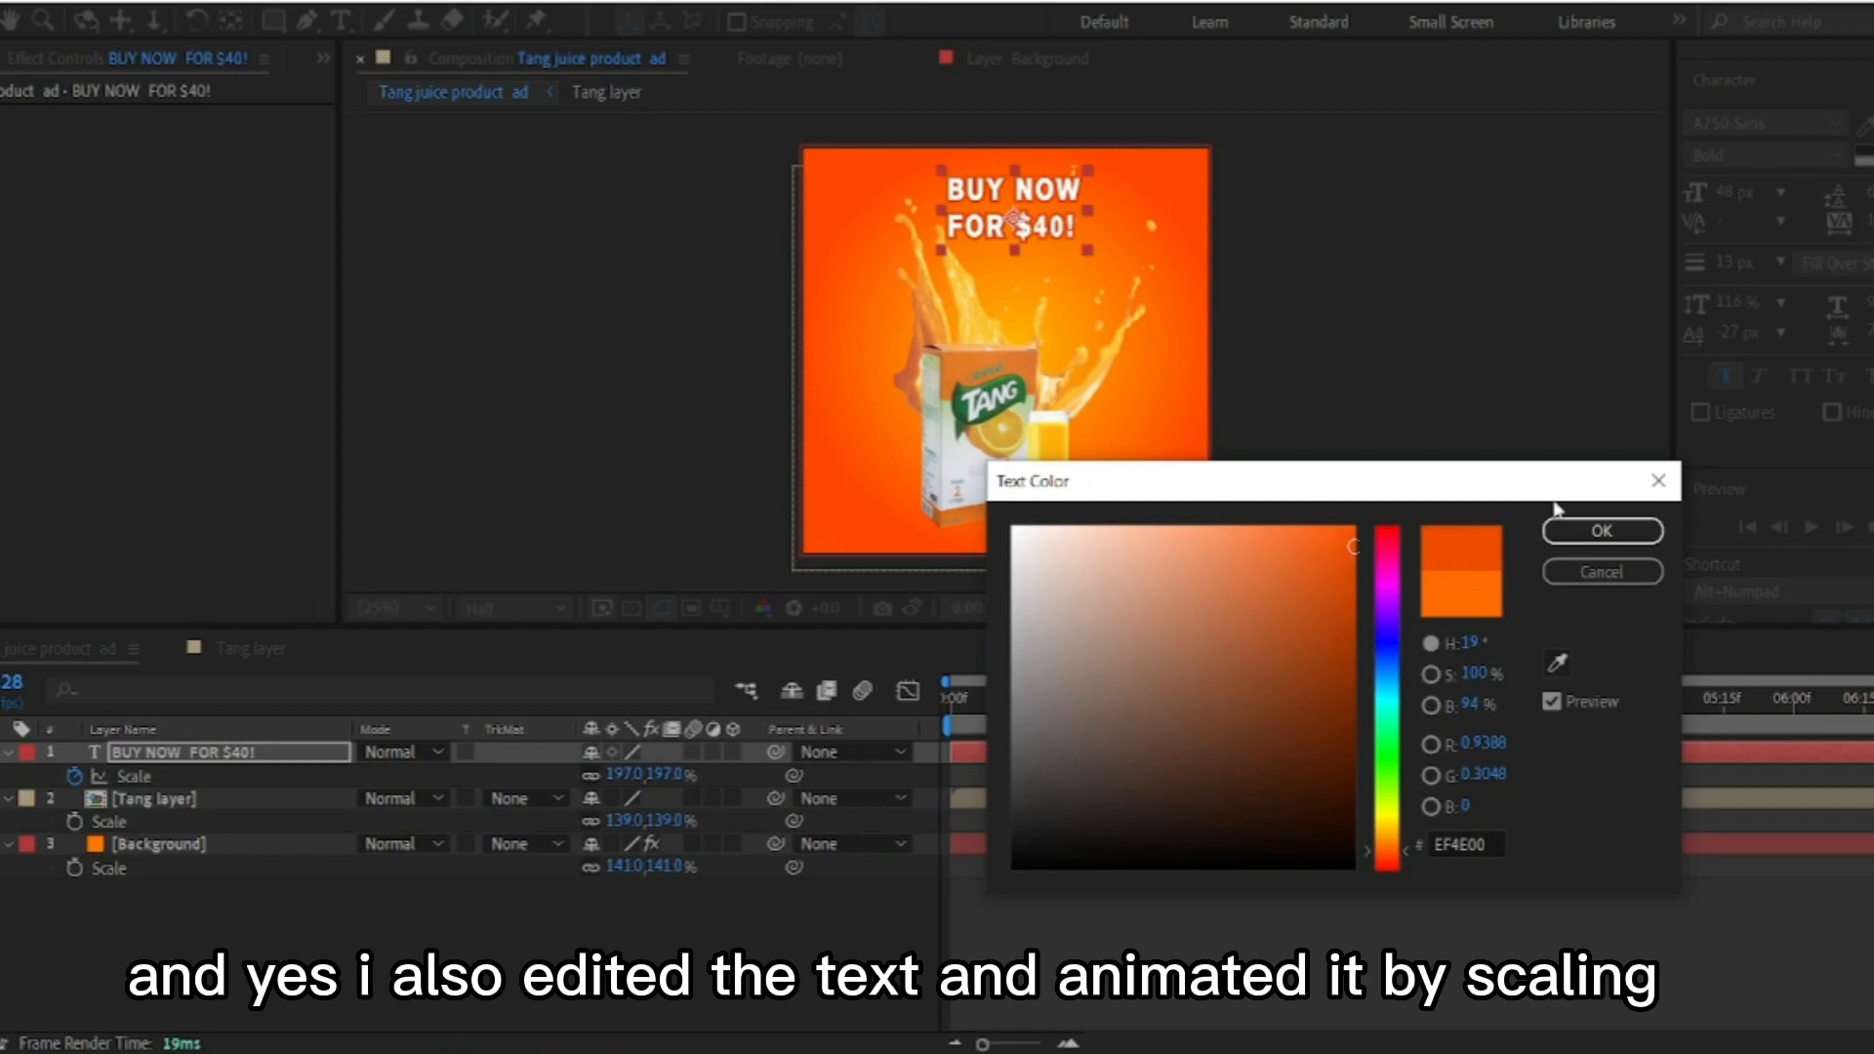
click(1596, 531)
key(Home)
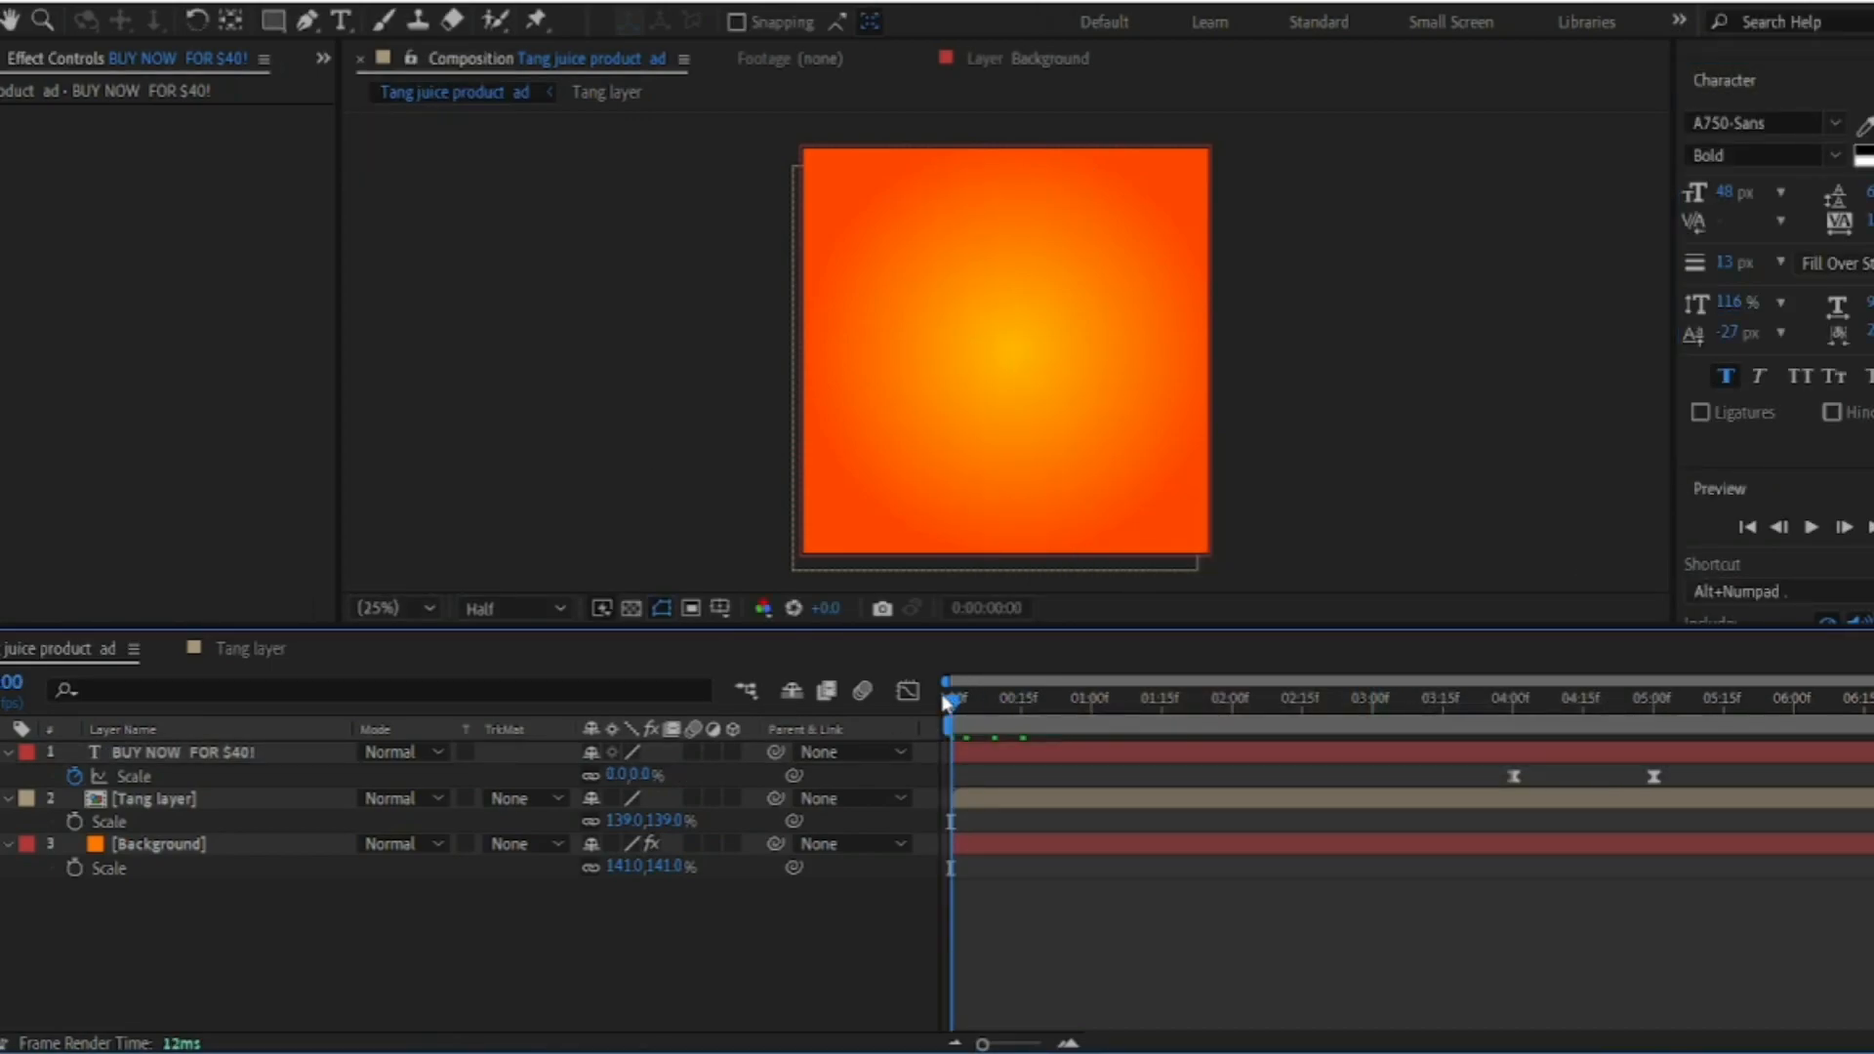
key(space)
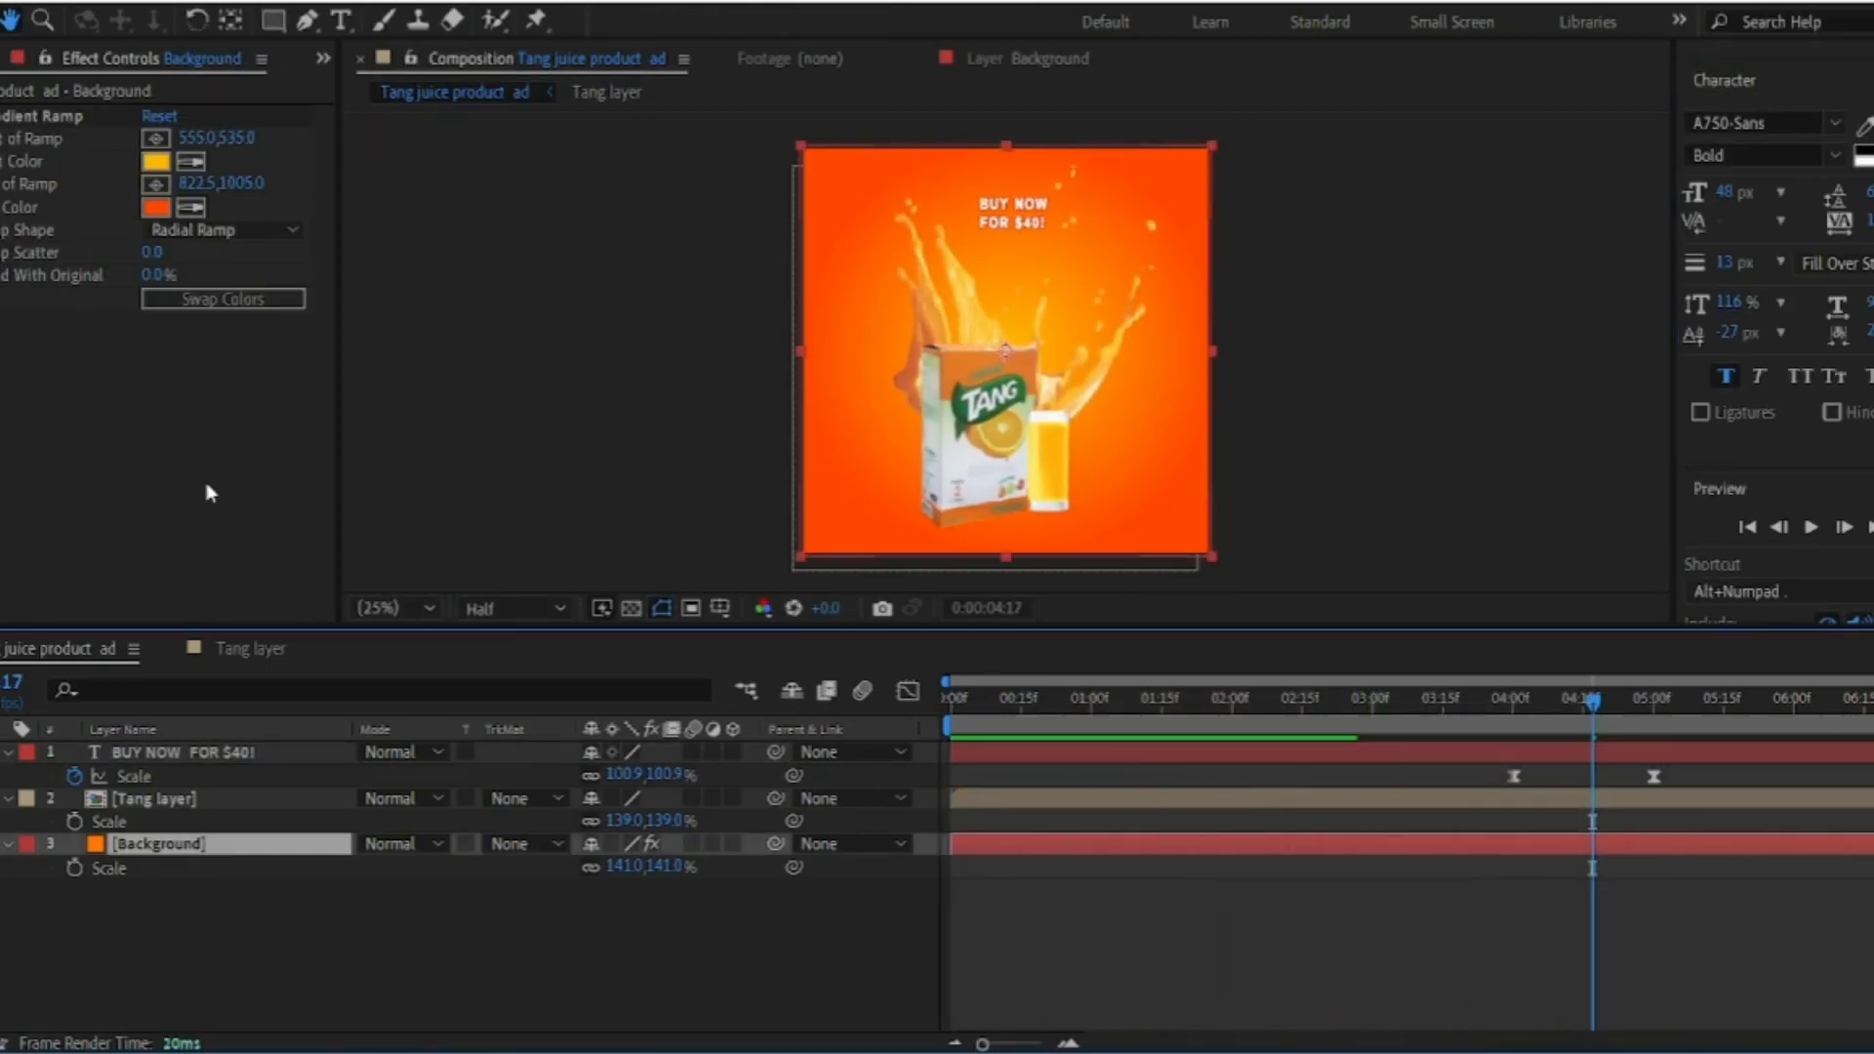
Set the end colour of the Background layer's gradient ramp to the darker orange D55500
mouse_move(1388, 615)
mouse_down()
mouse_move(938, 413)
mouse_move(1369, 519)
mouse_up()
click(1389, 824)
drag(1393, 830, 1427, 847)
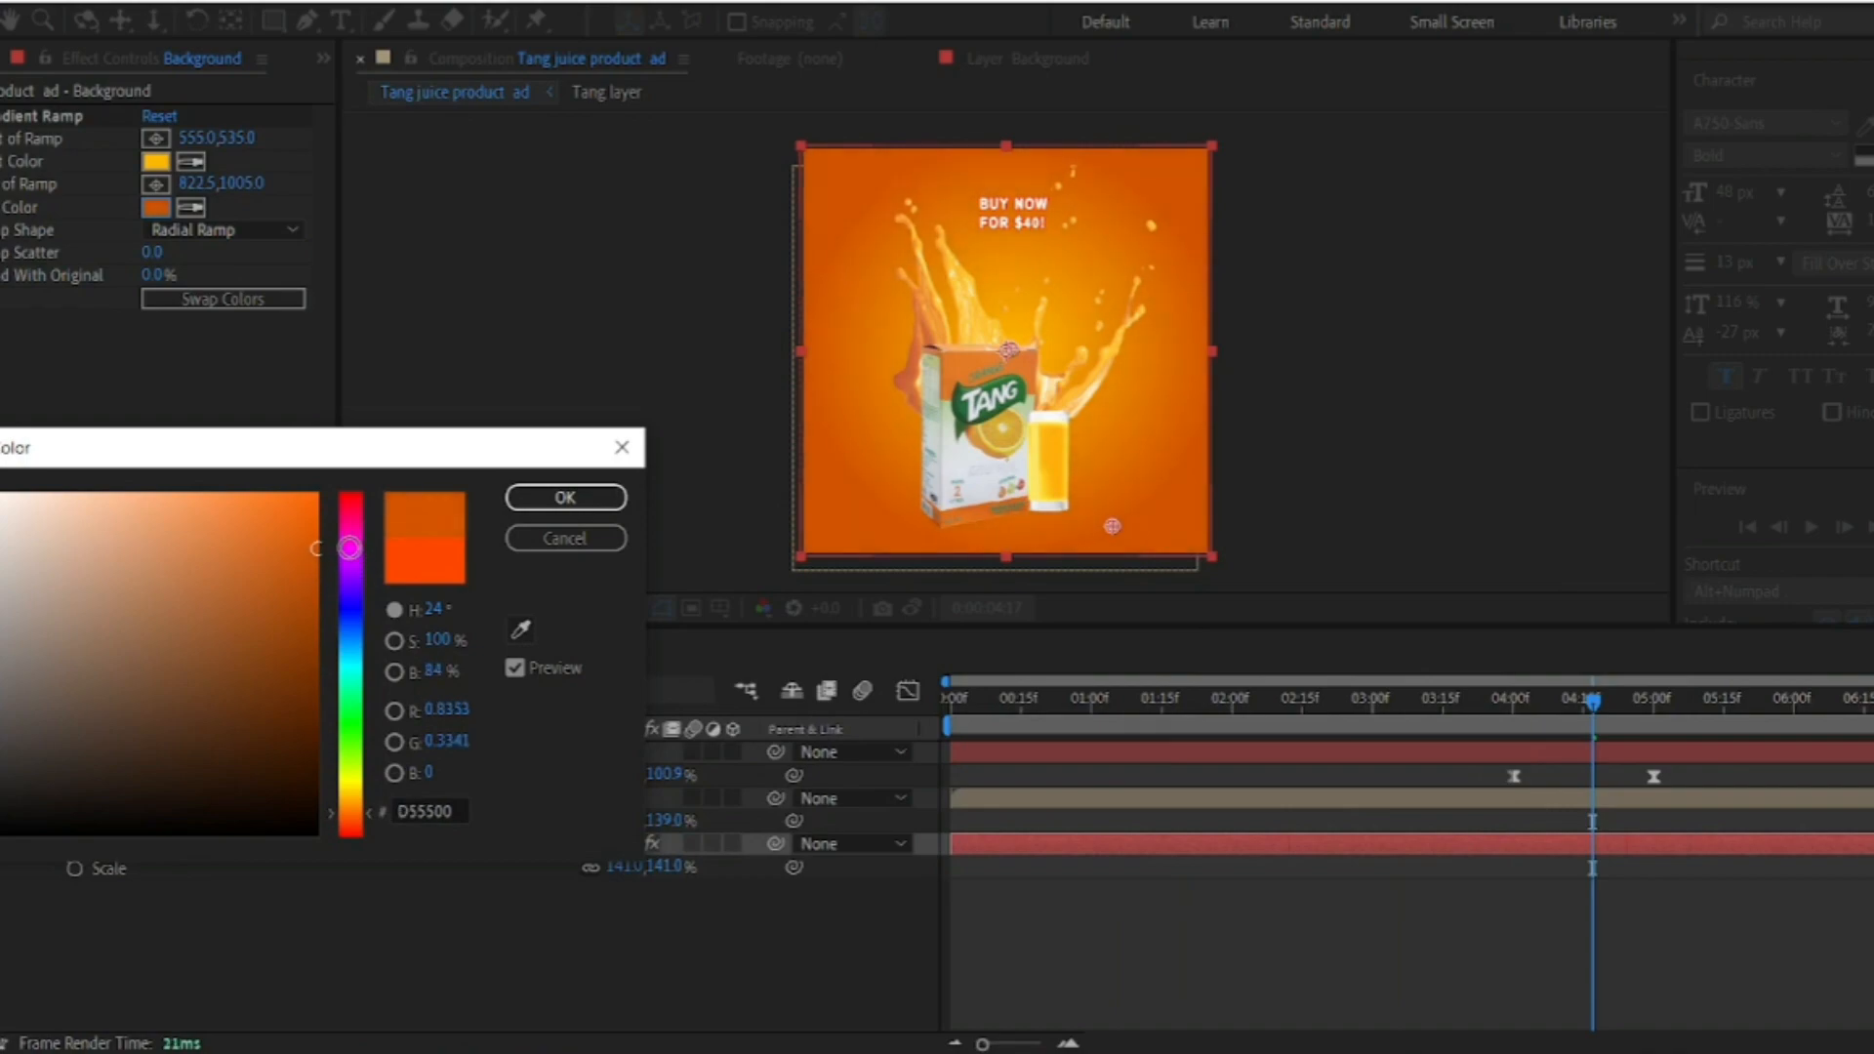
key(Return)
click(626, 774)
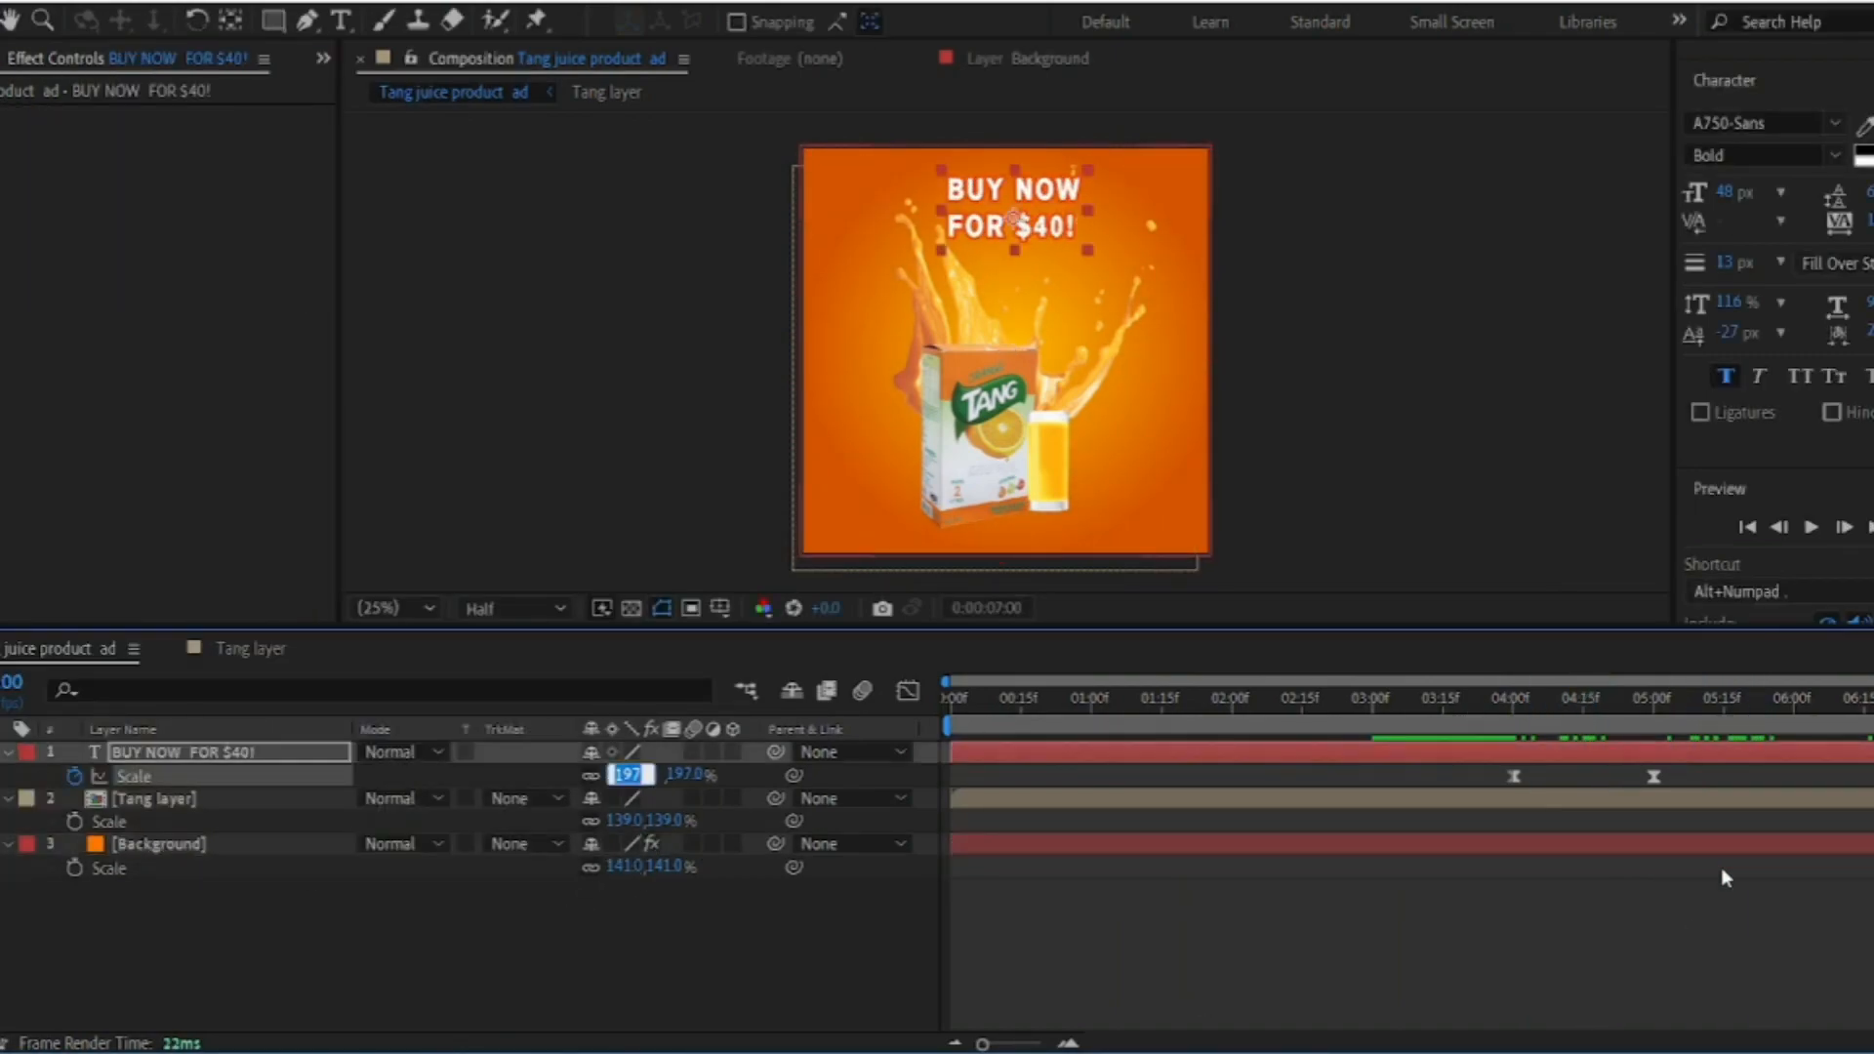
click(1656, 777)
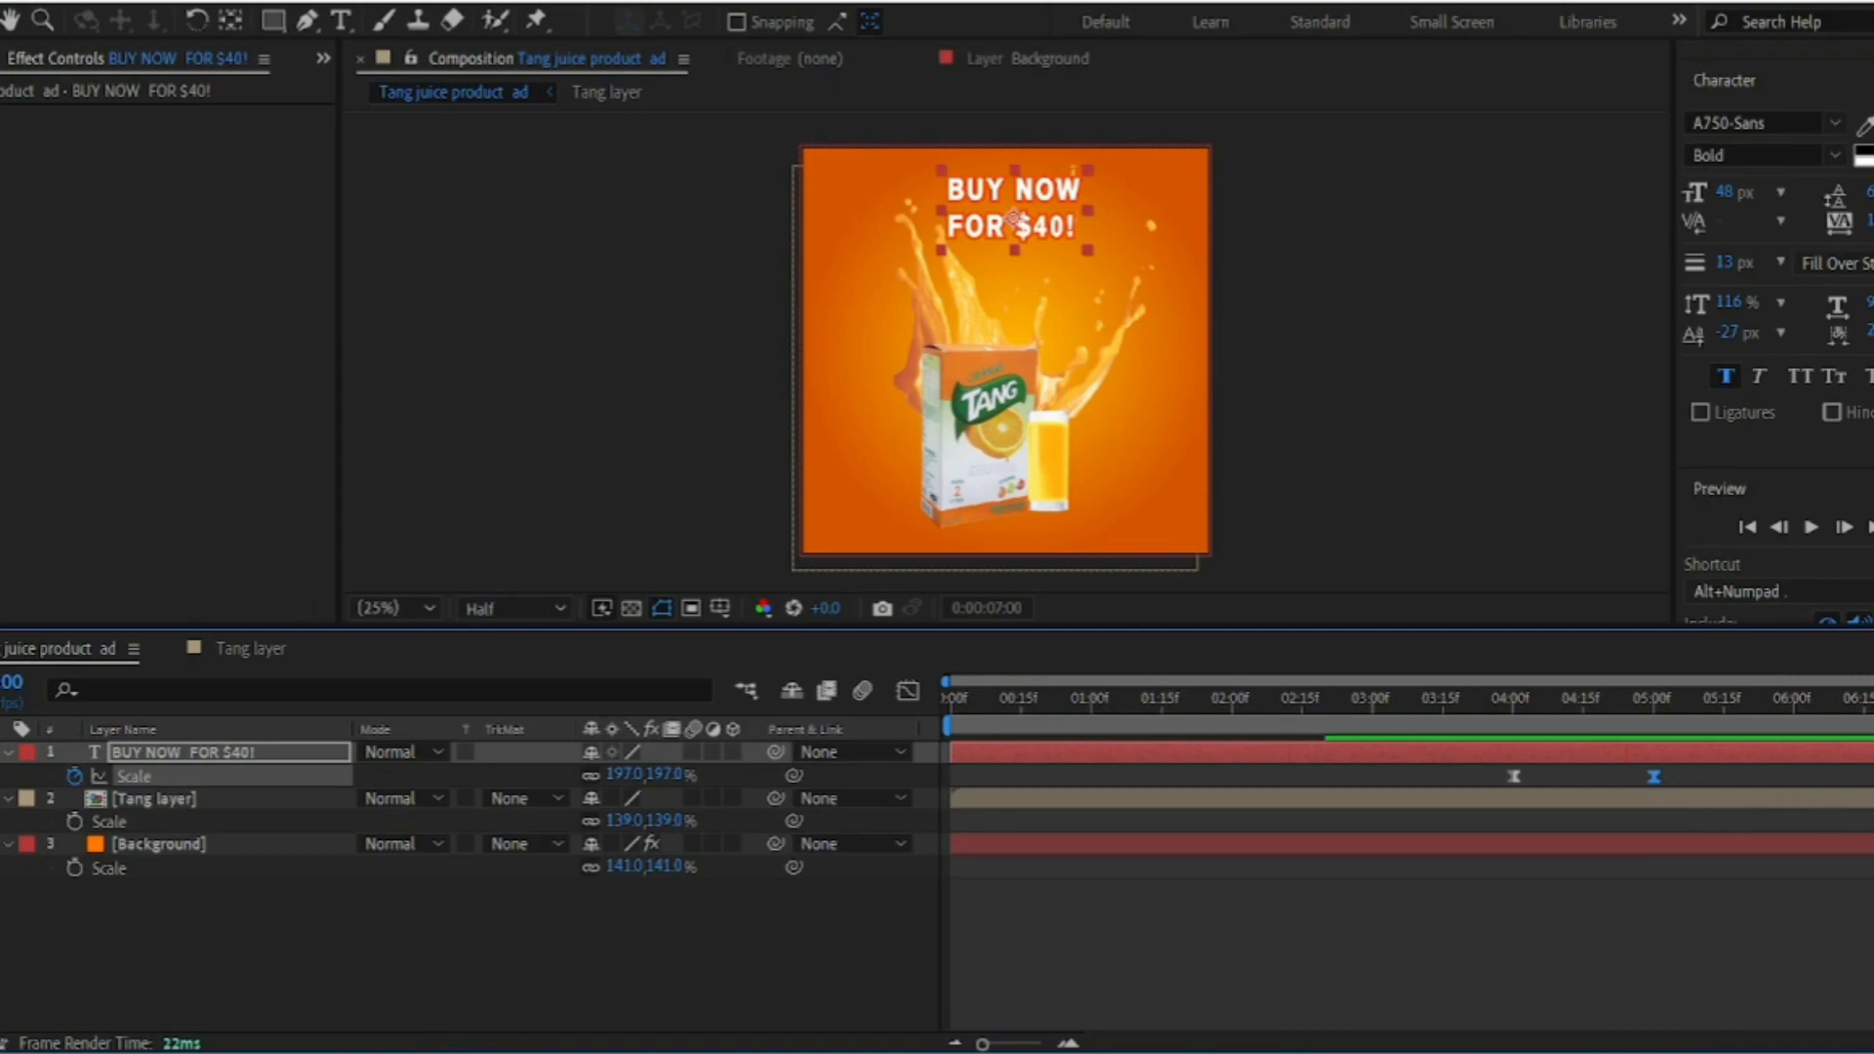
key(Delete)
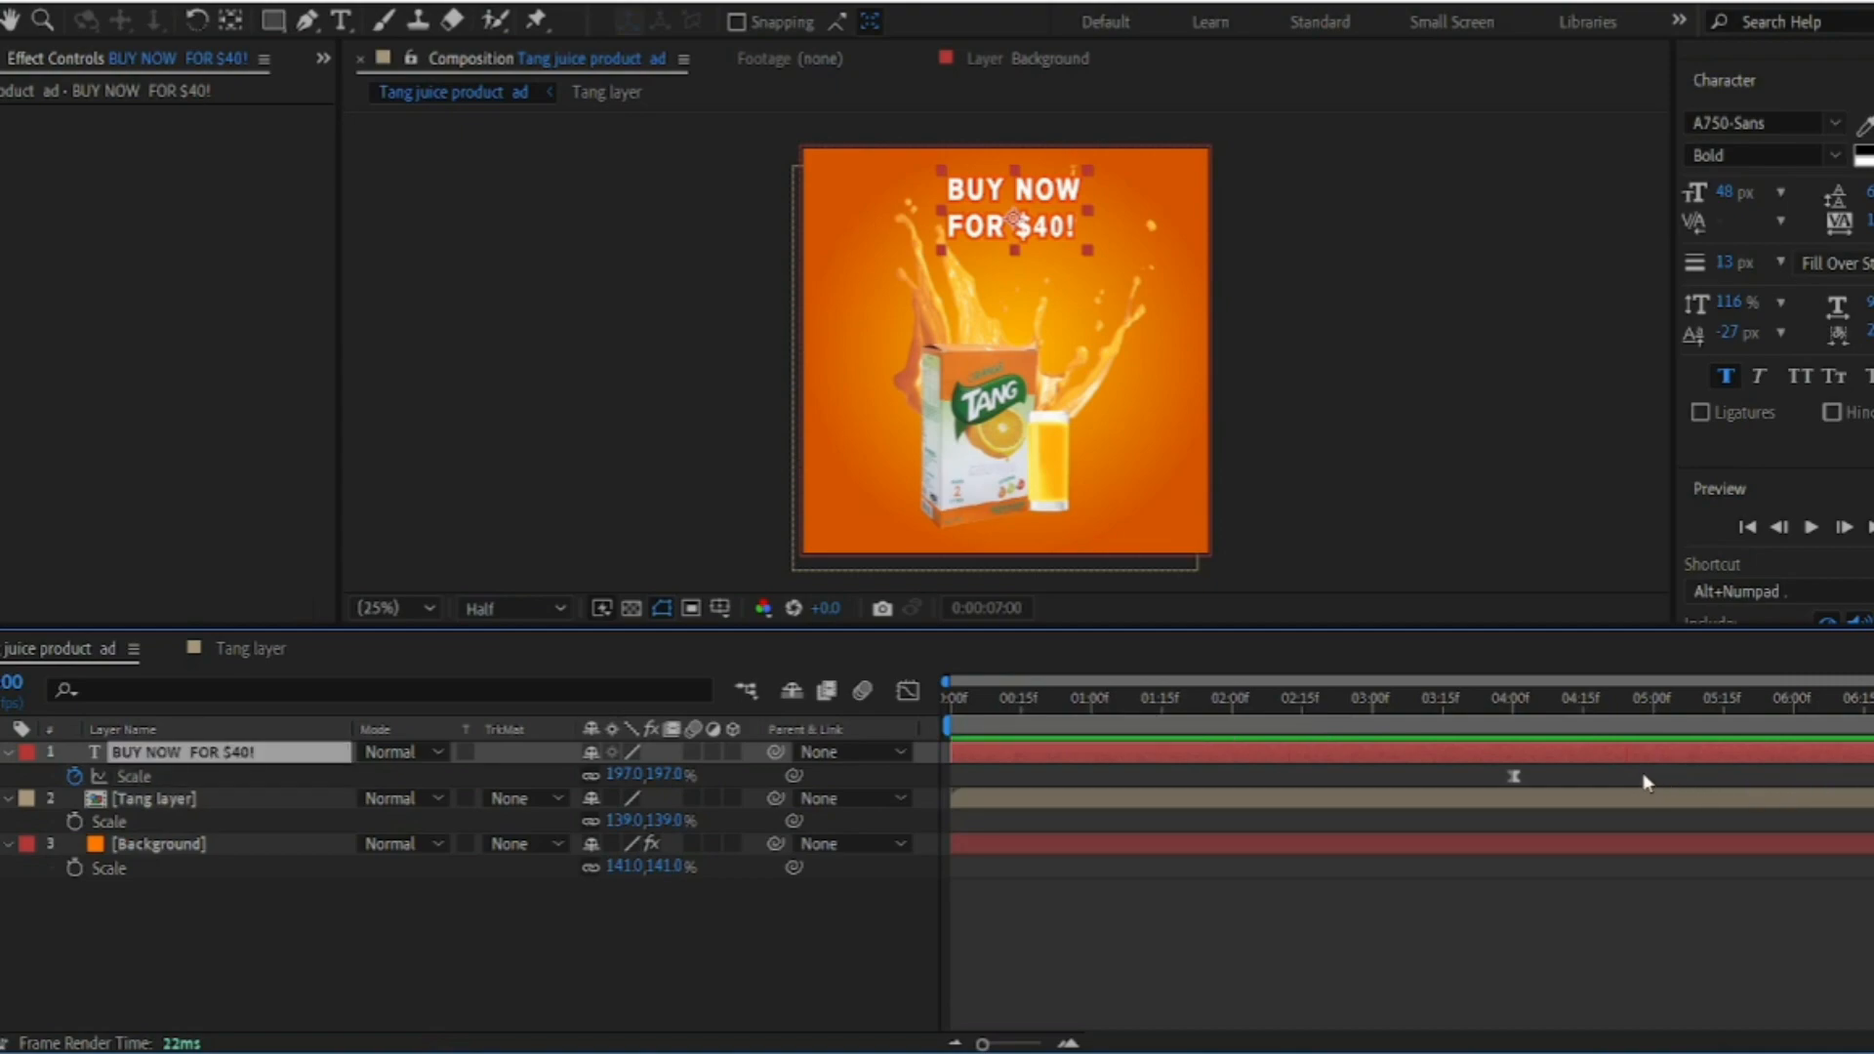
key(ctrl+z)
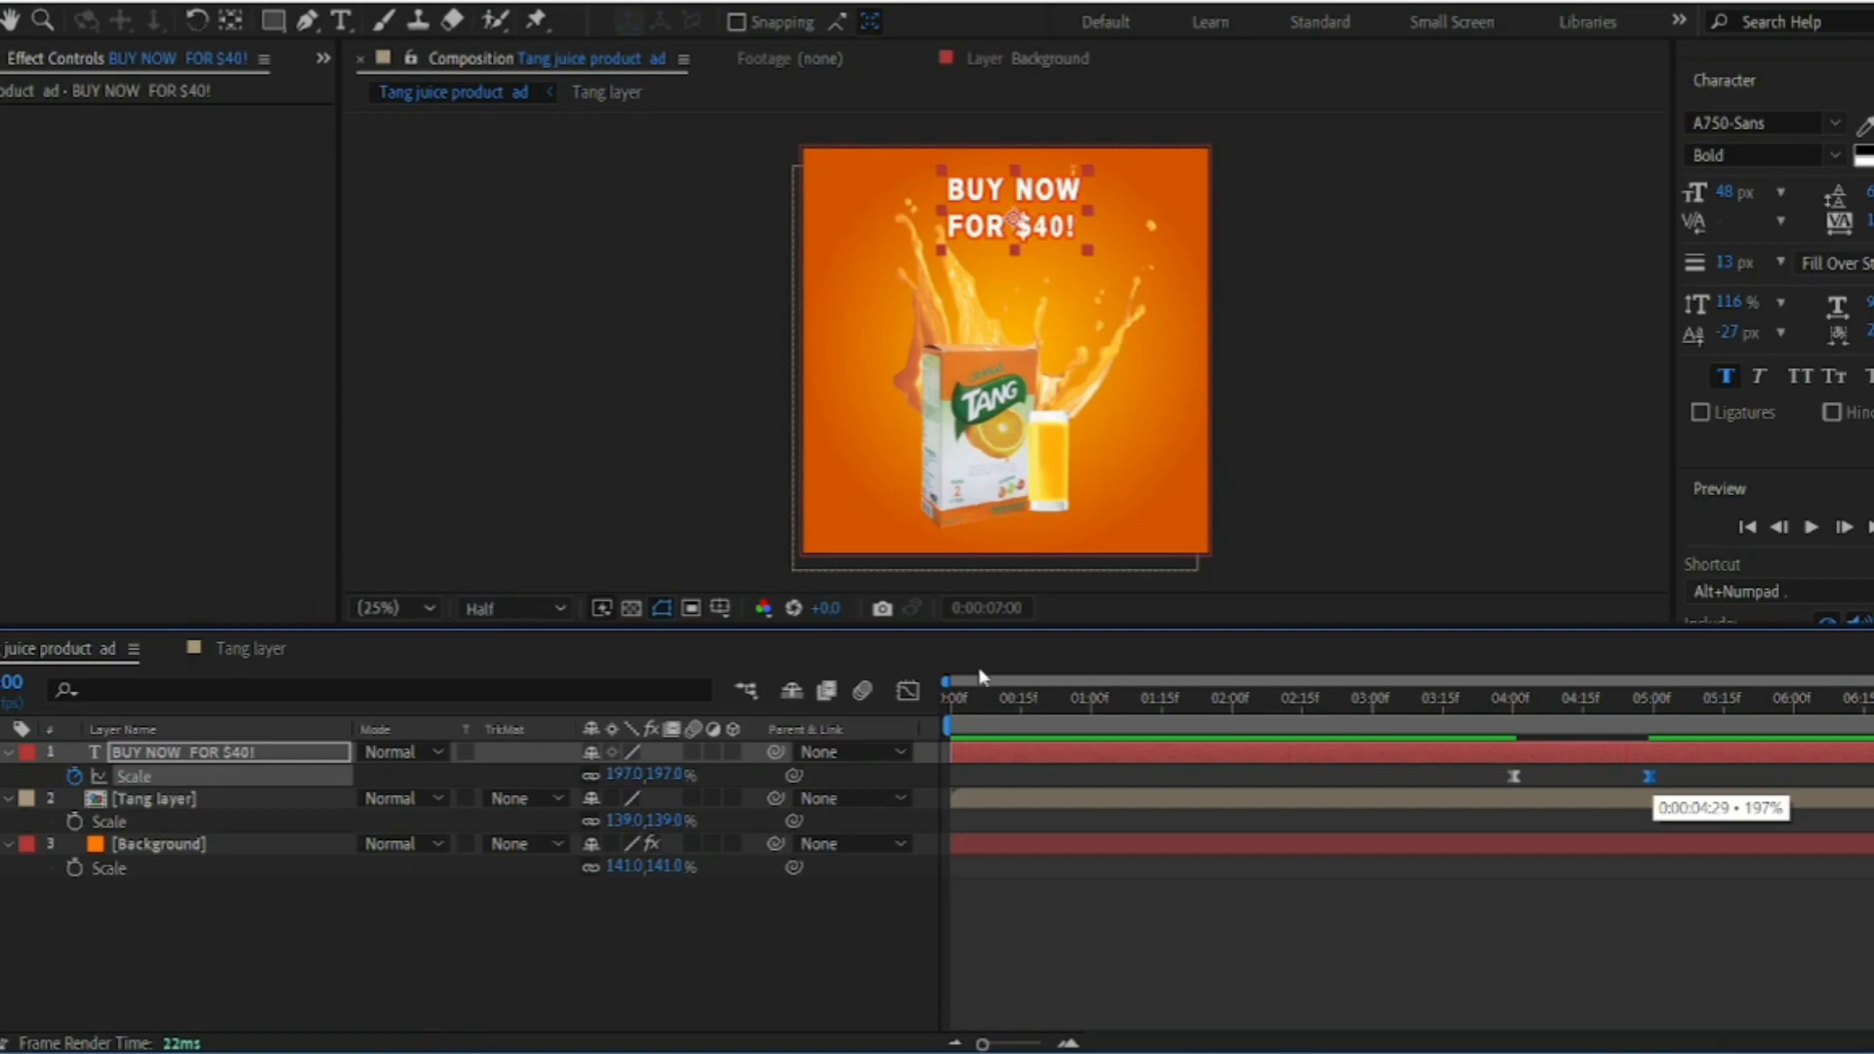
Reshape the offer text's scale speed curve by extending the last keyframe's ease back to the first keyframe, giving an early sharp peak
click(909, 691)
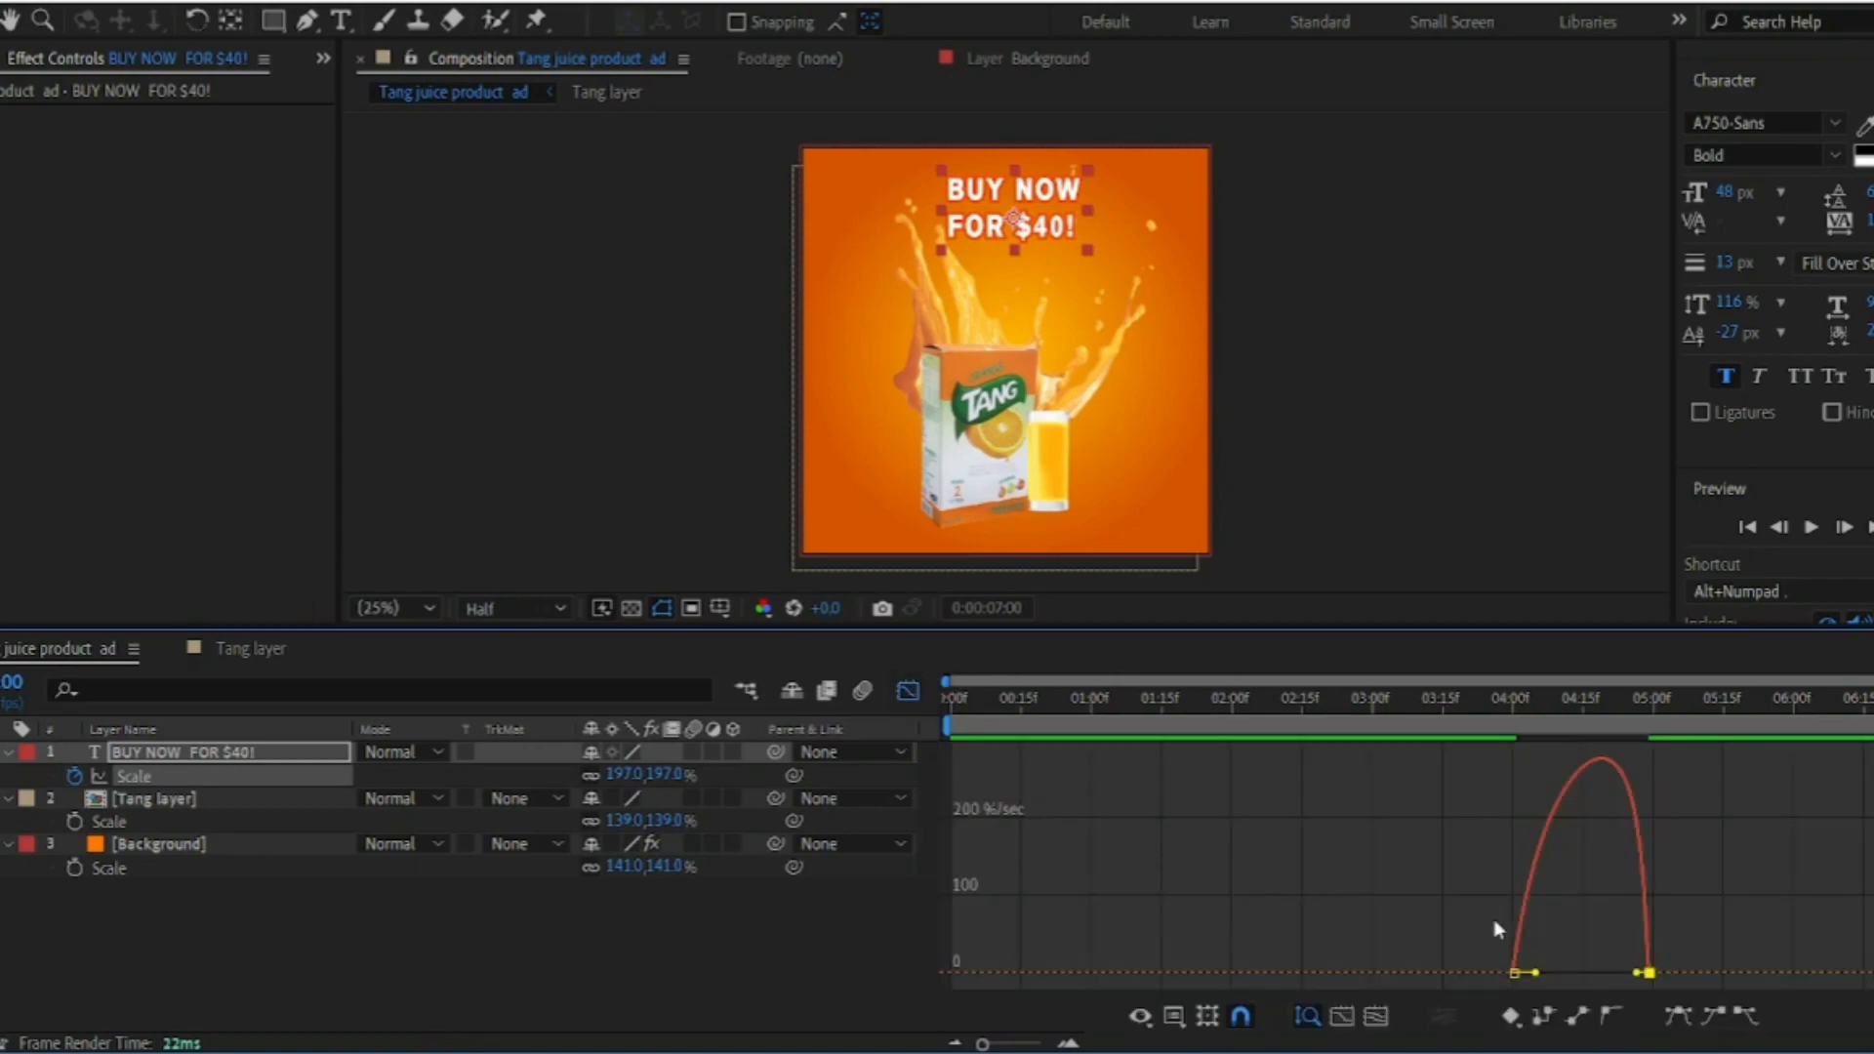
click(1611, 976)
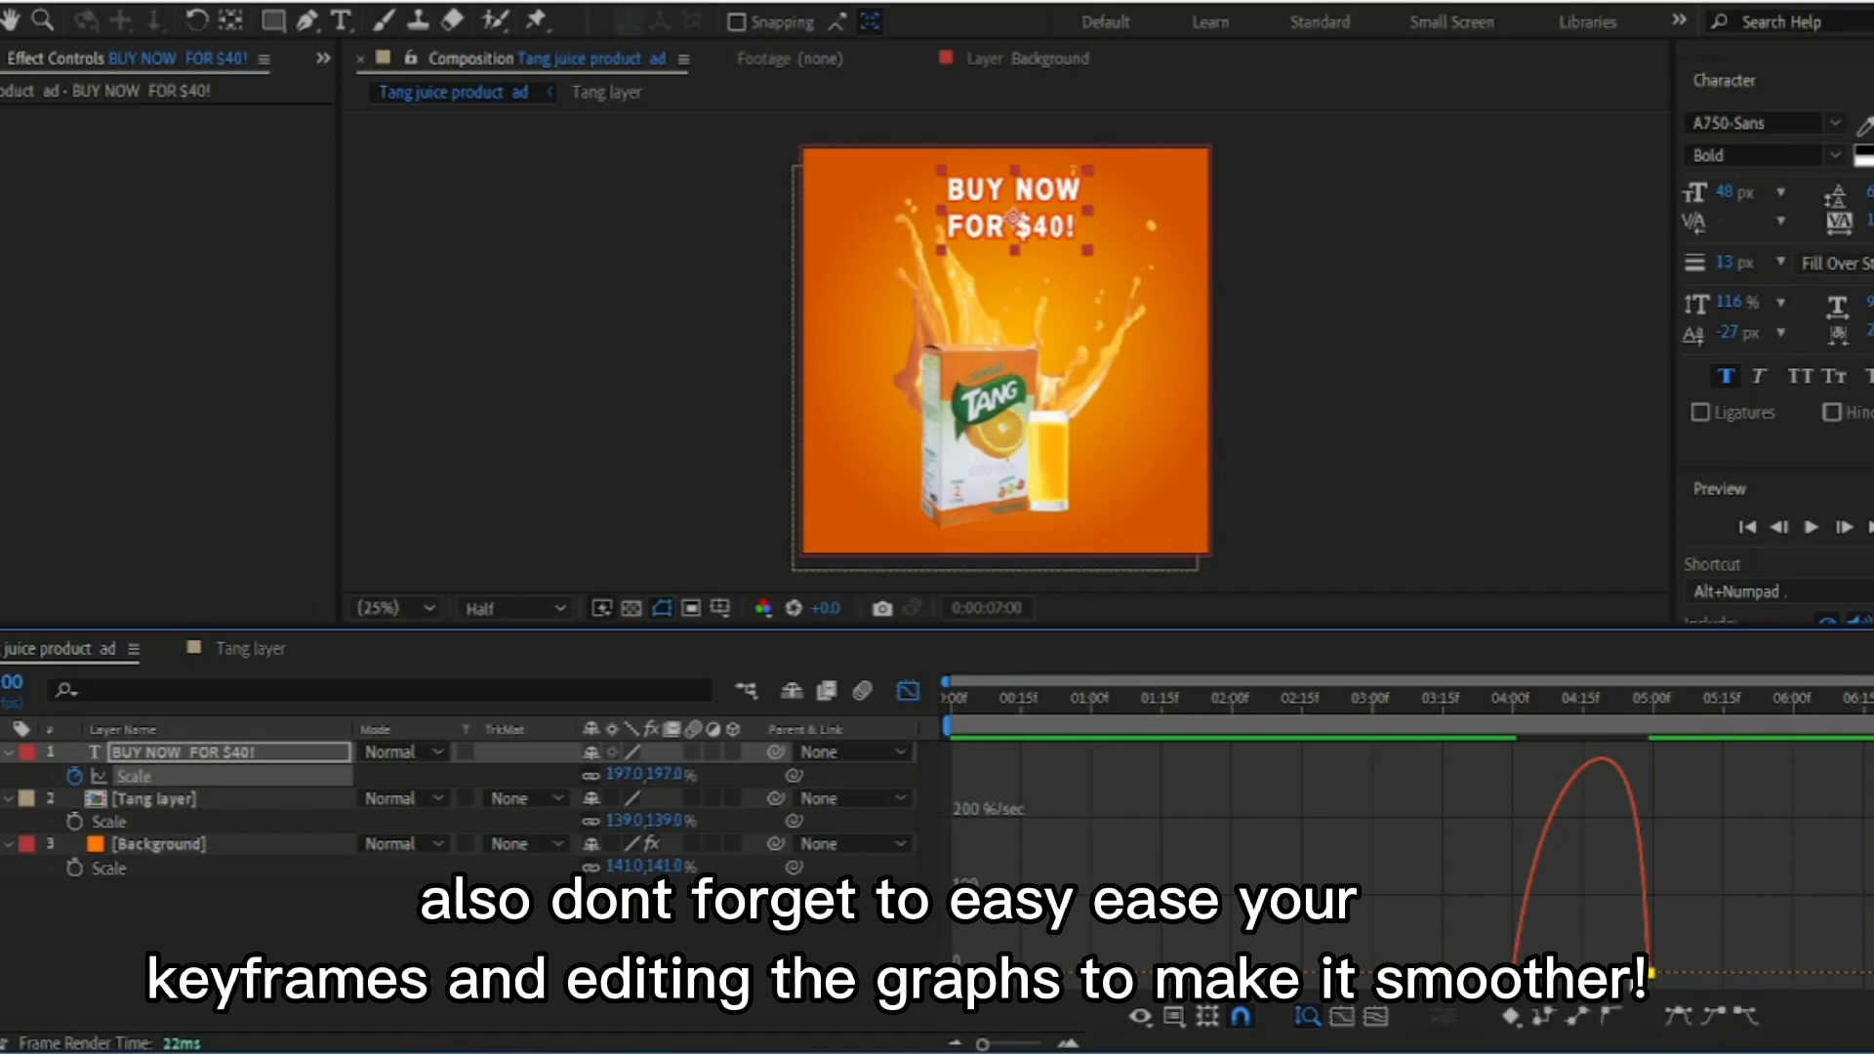
drag(1626, 972, 1517, 972)
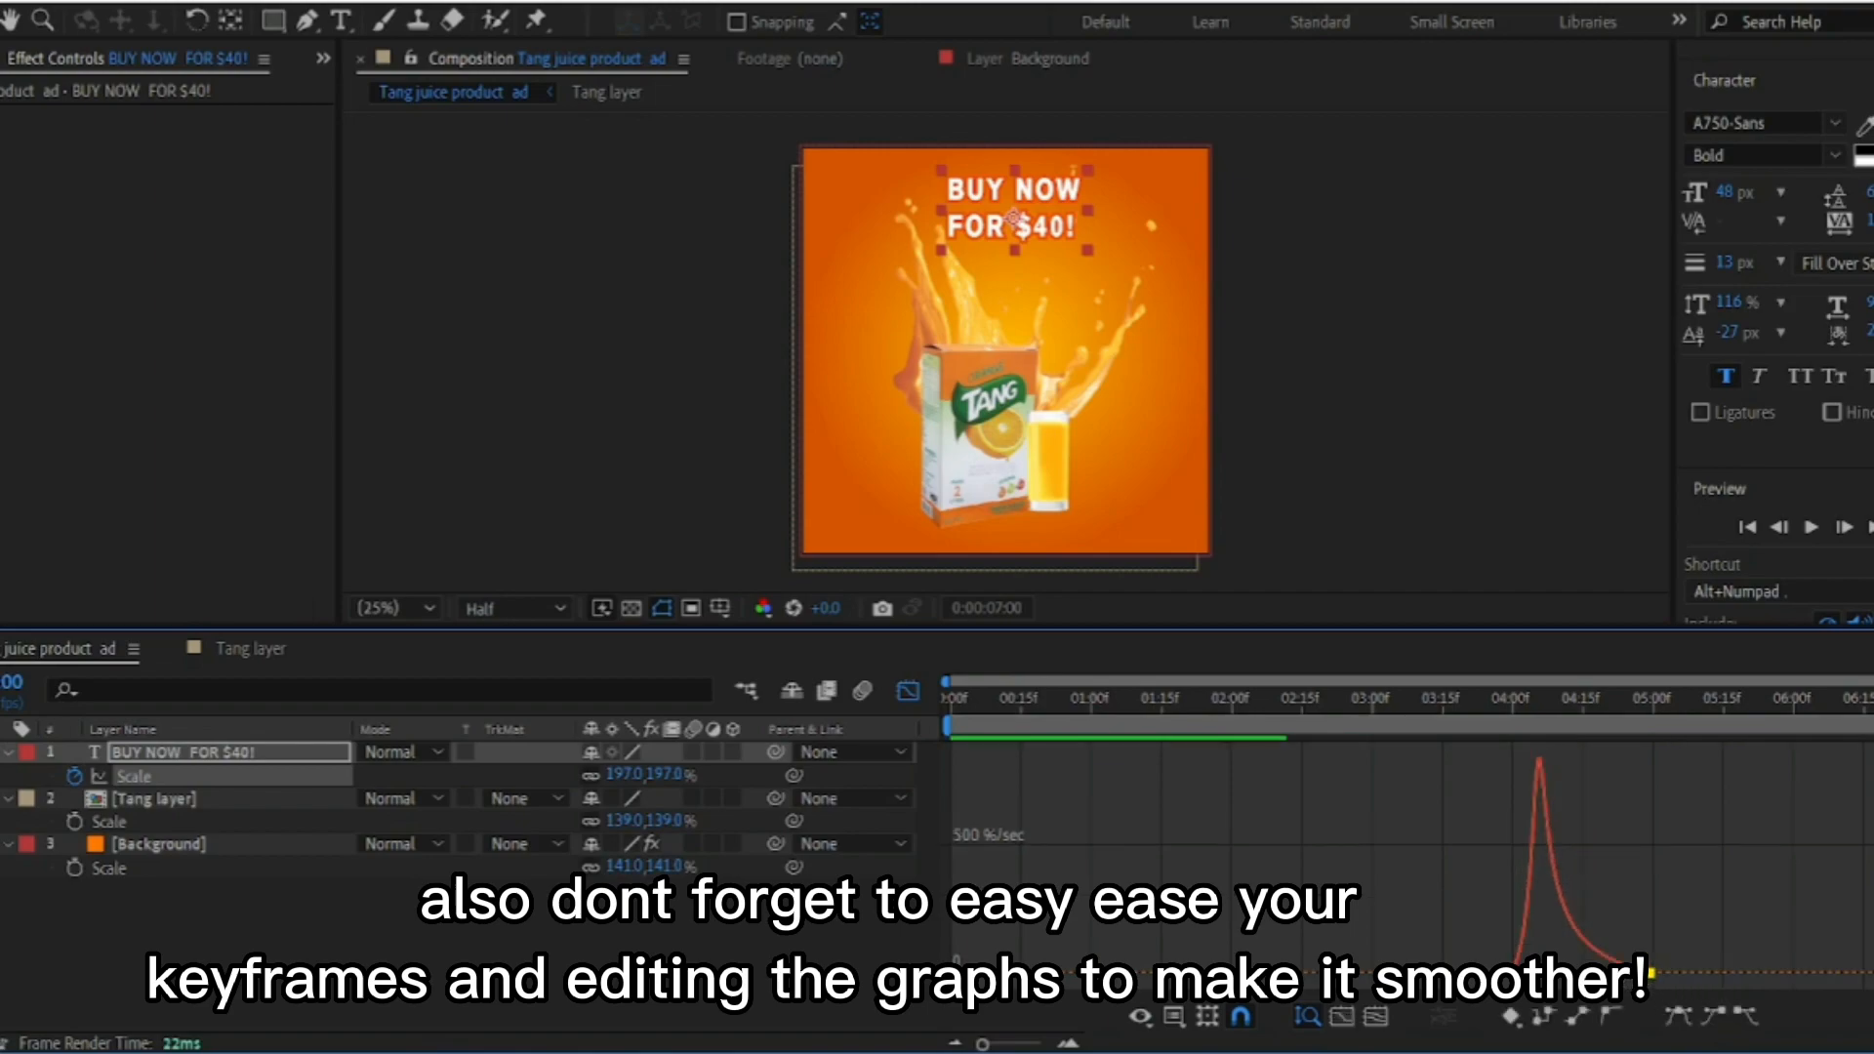
click(908, 691)
Preview the finished ad composition from the start
key(space)
key(space)
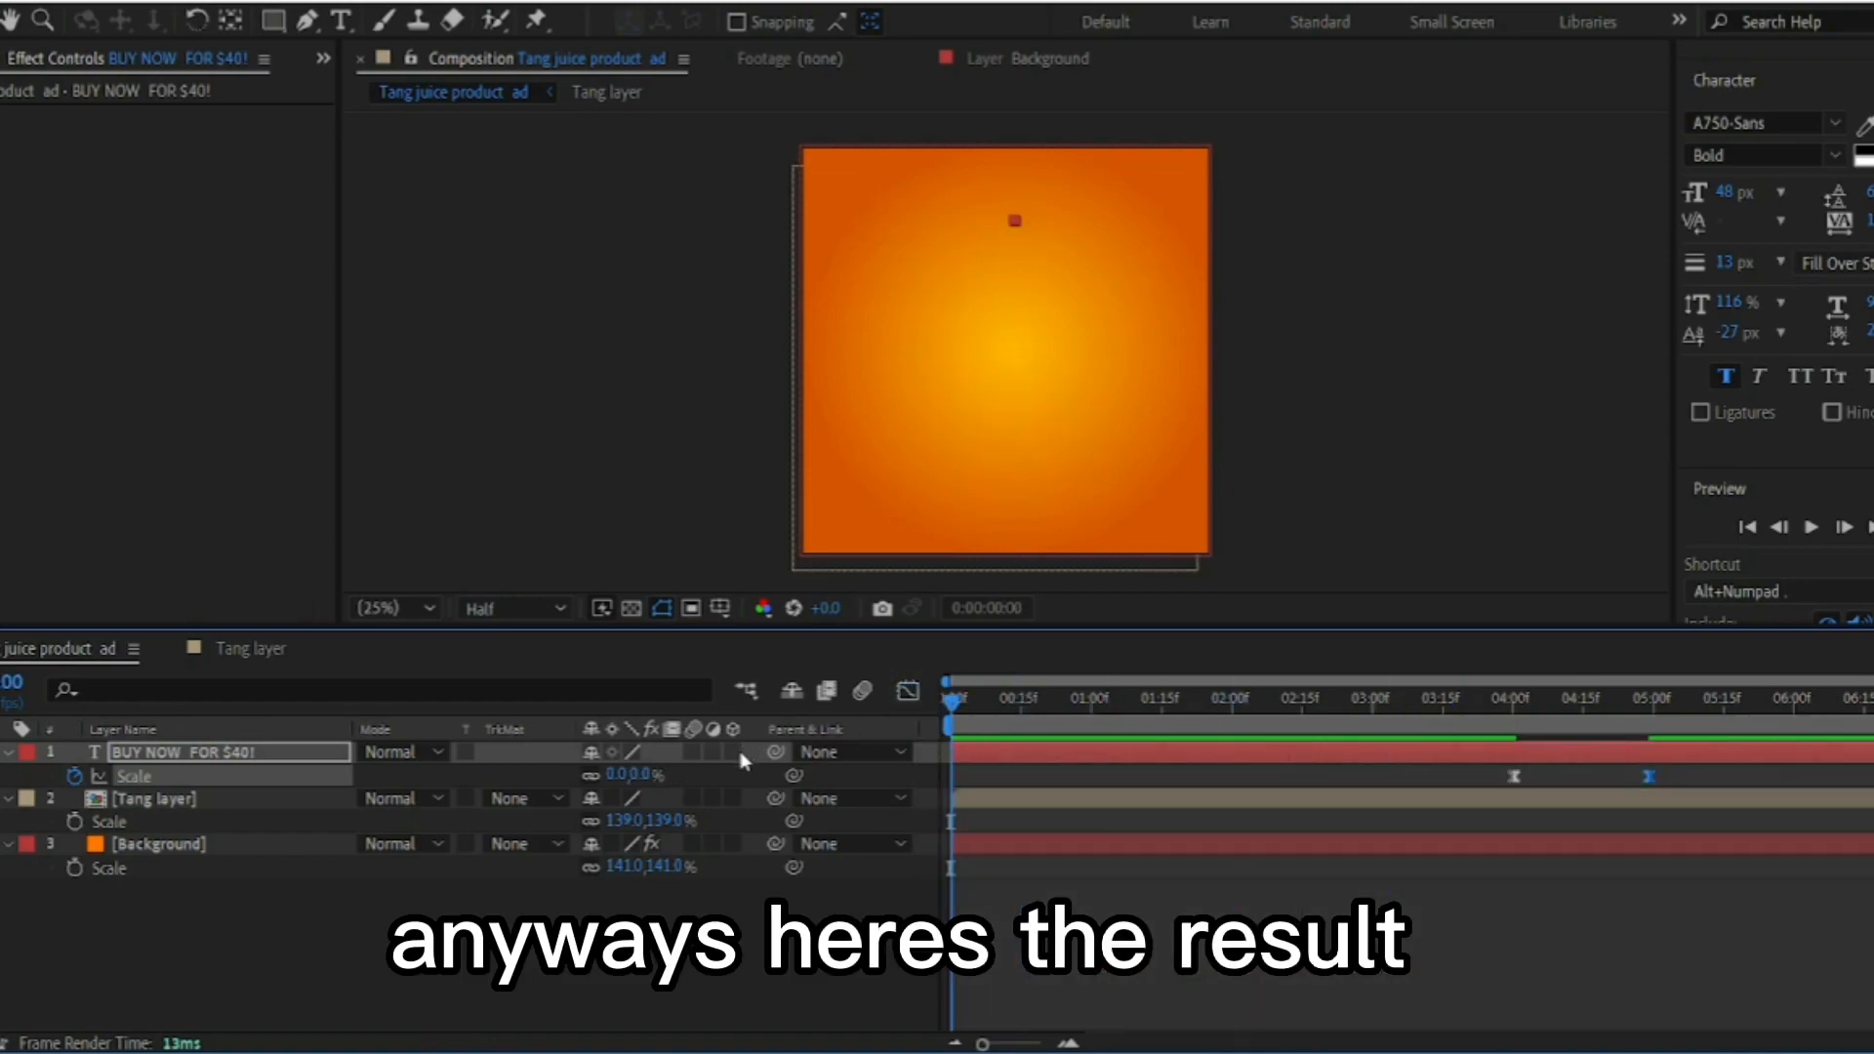
key(space)
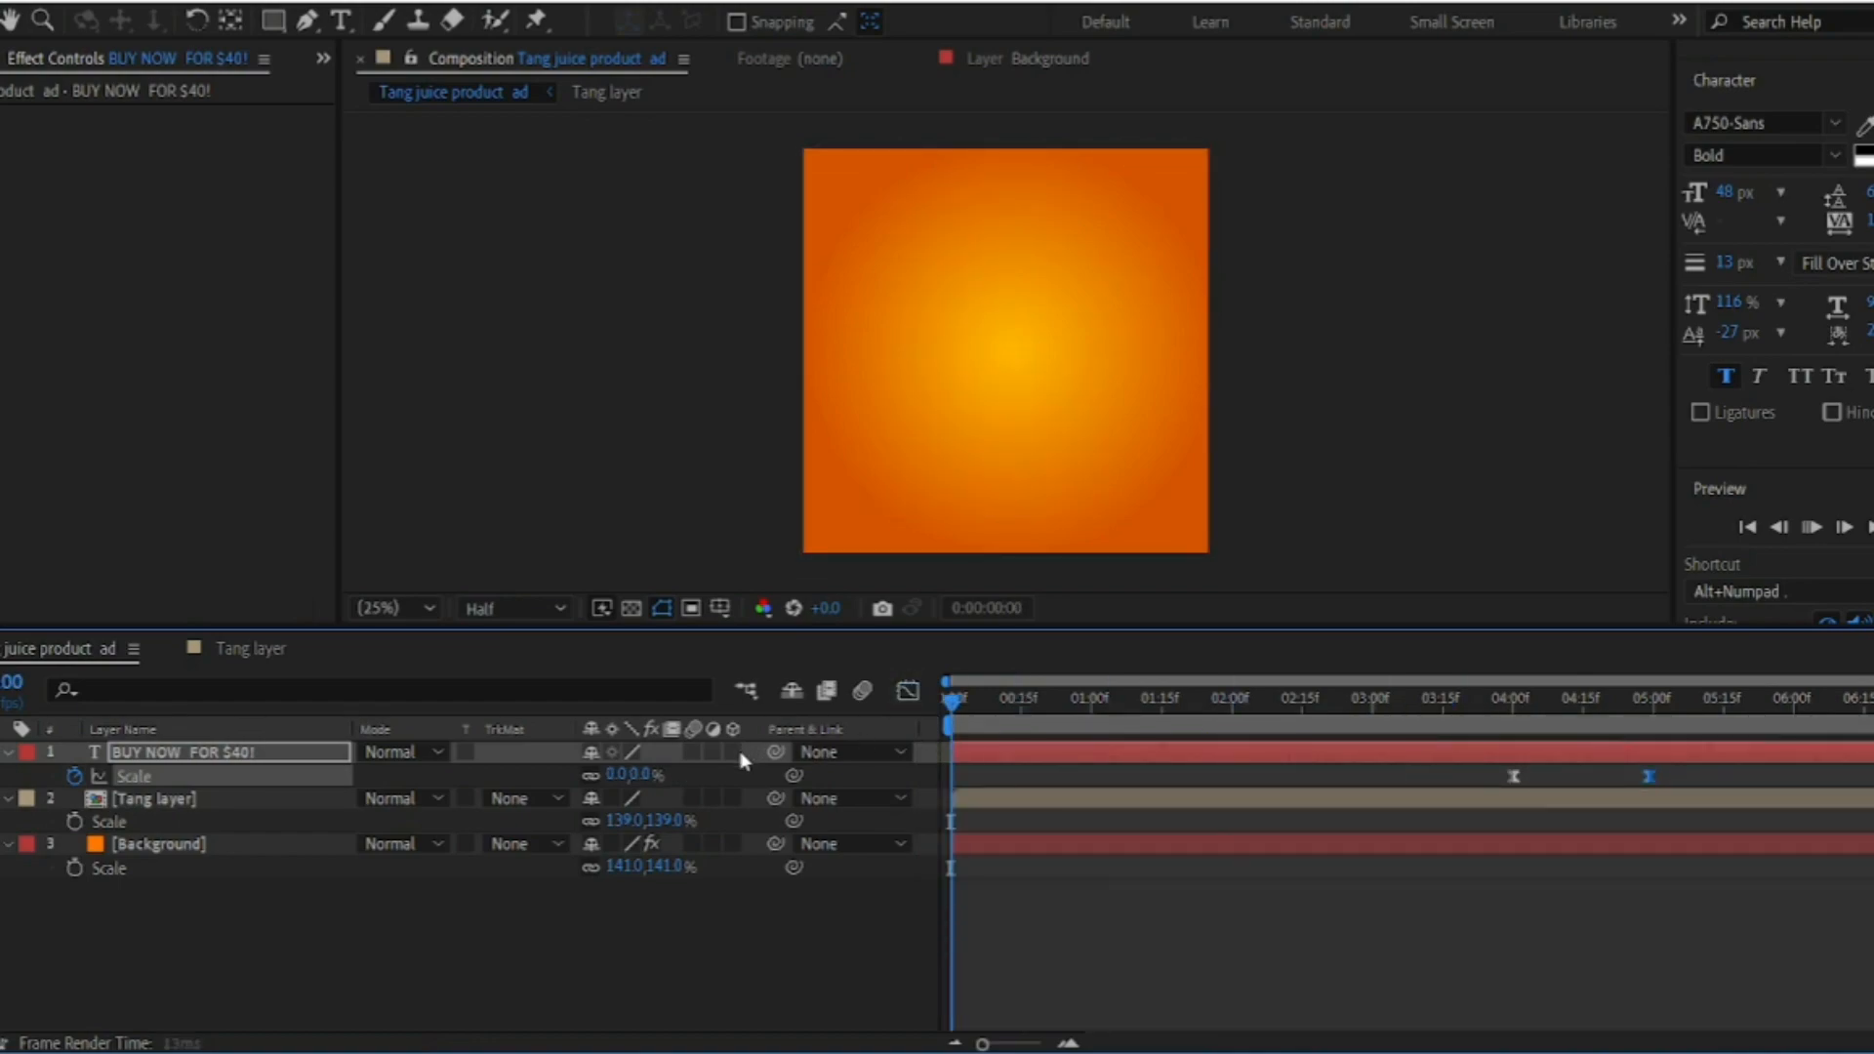
key(space)
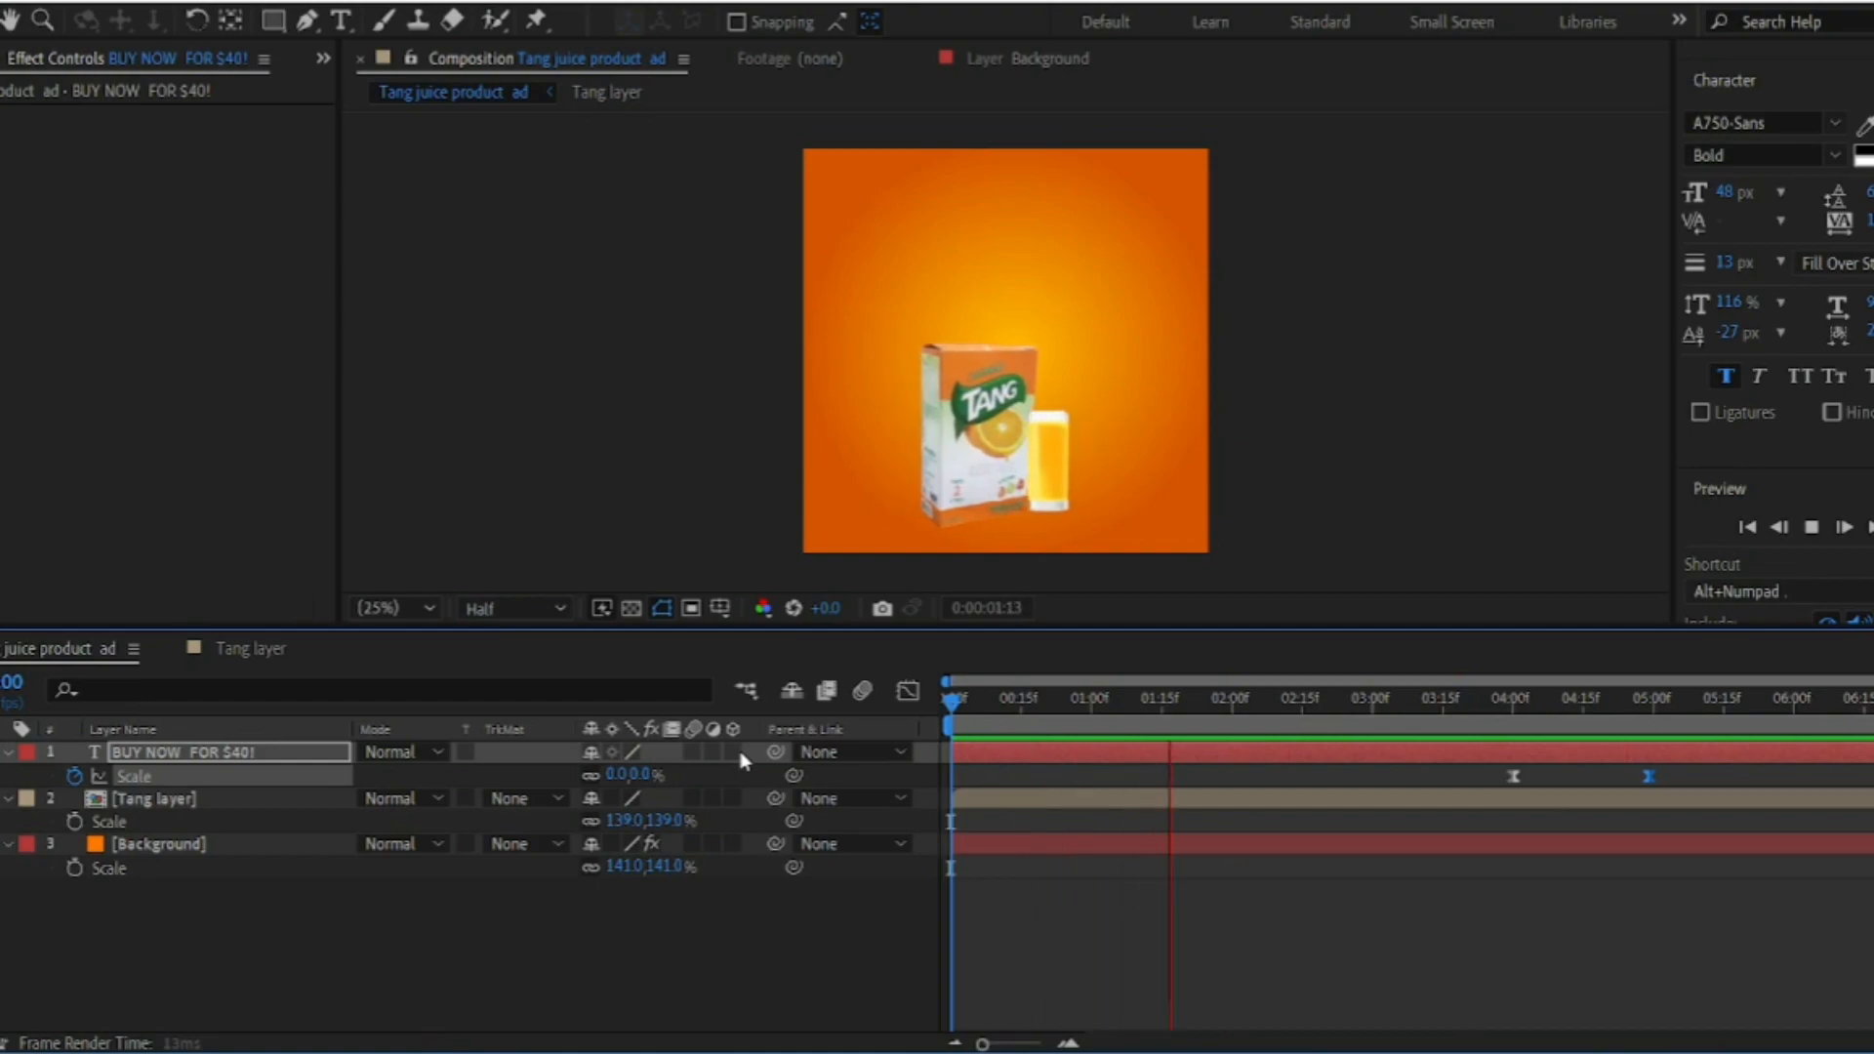